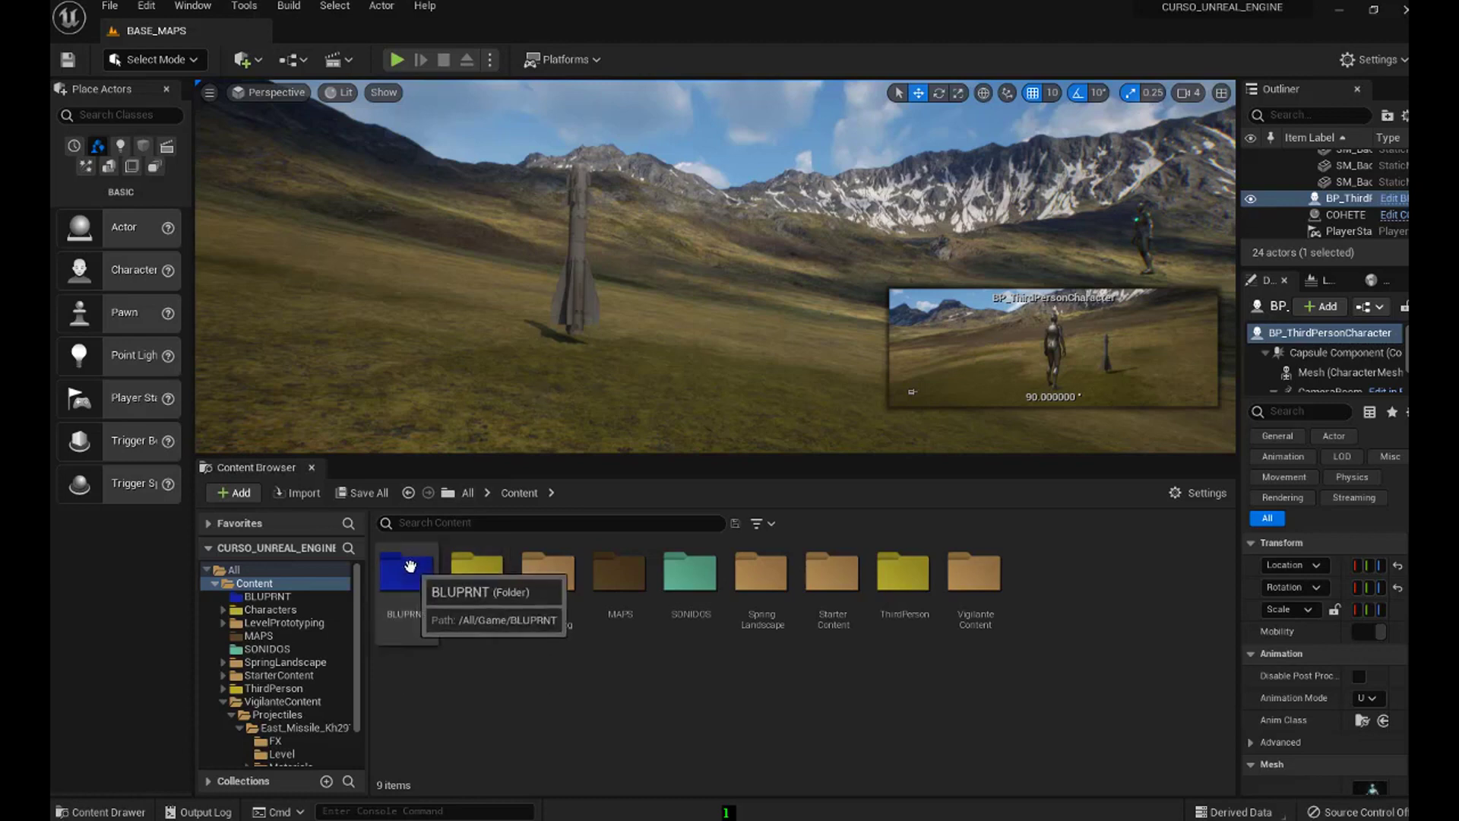
Open the COHETE Blueprint from the BLUPRNT folder in the Blueprint editor.
double_click(410, 562)
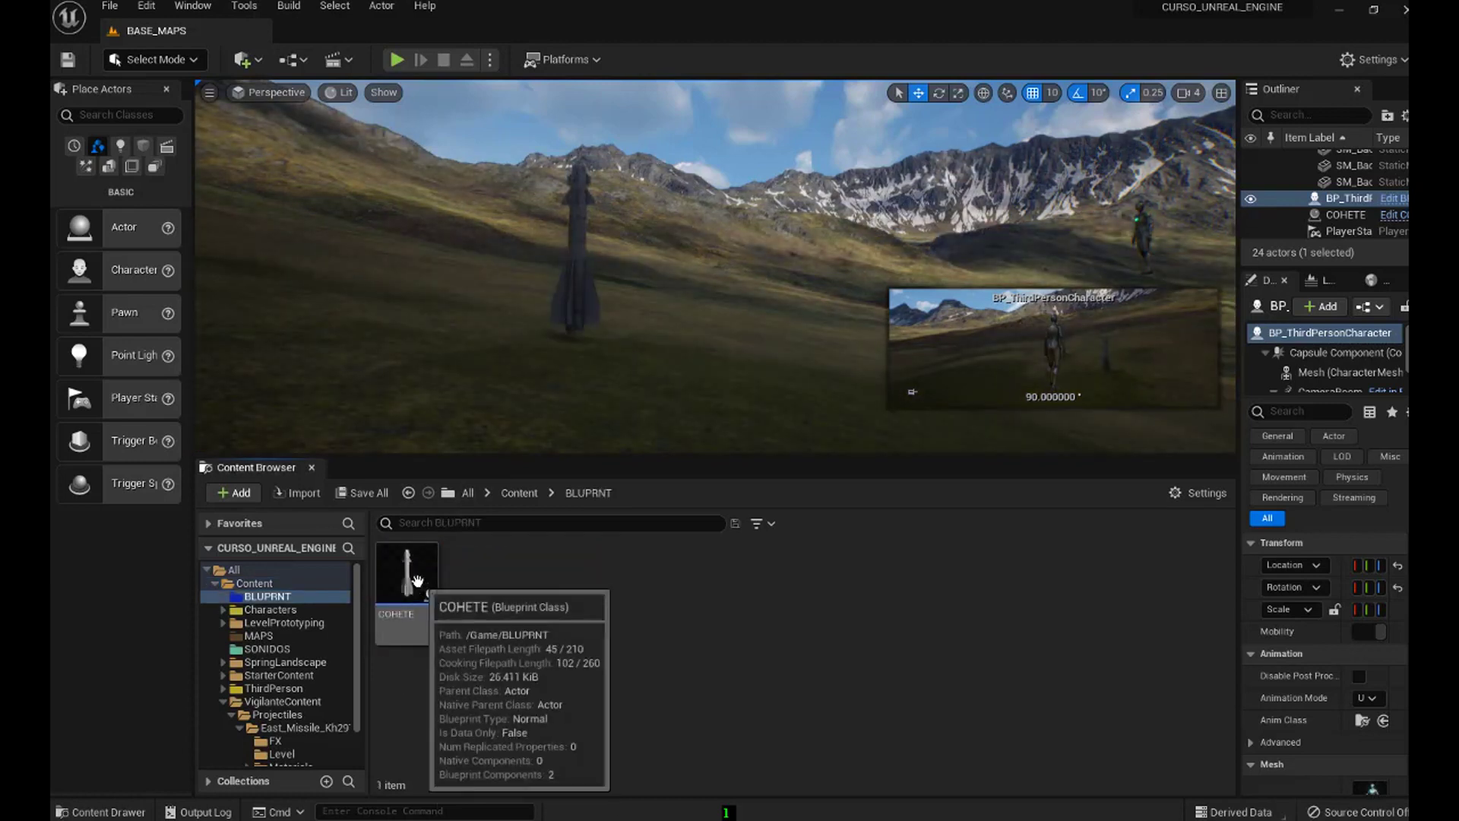
click(416, 581)
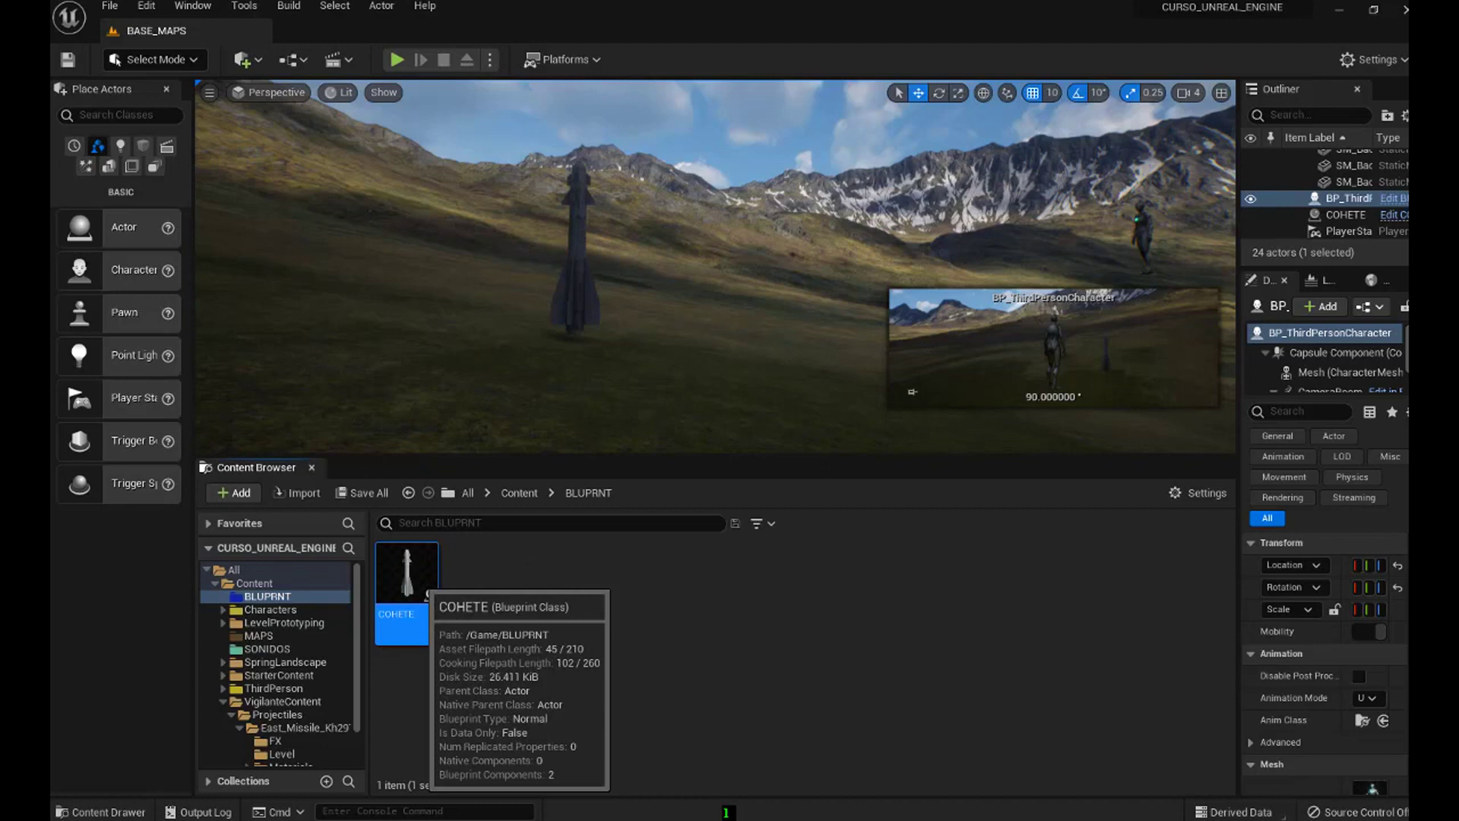
double_click(416, 581)
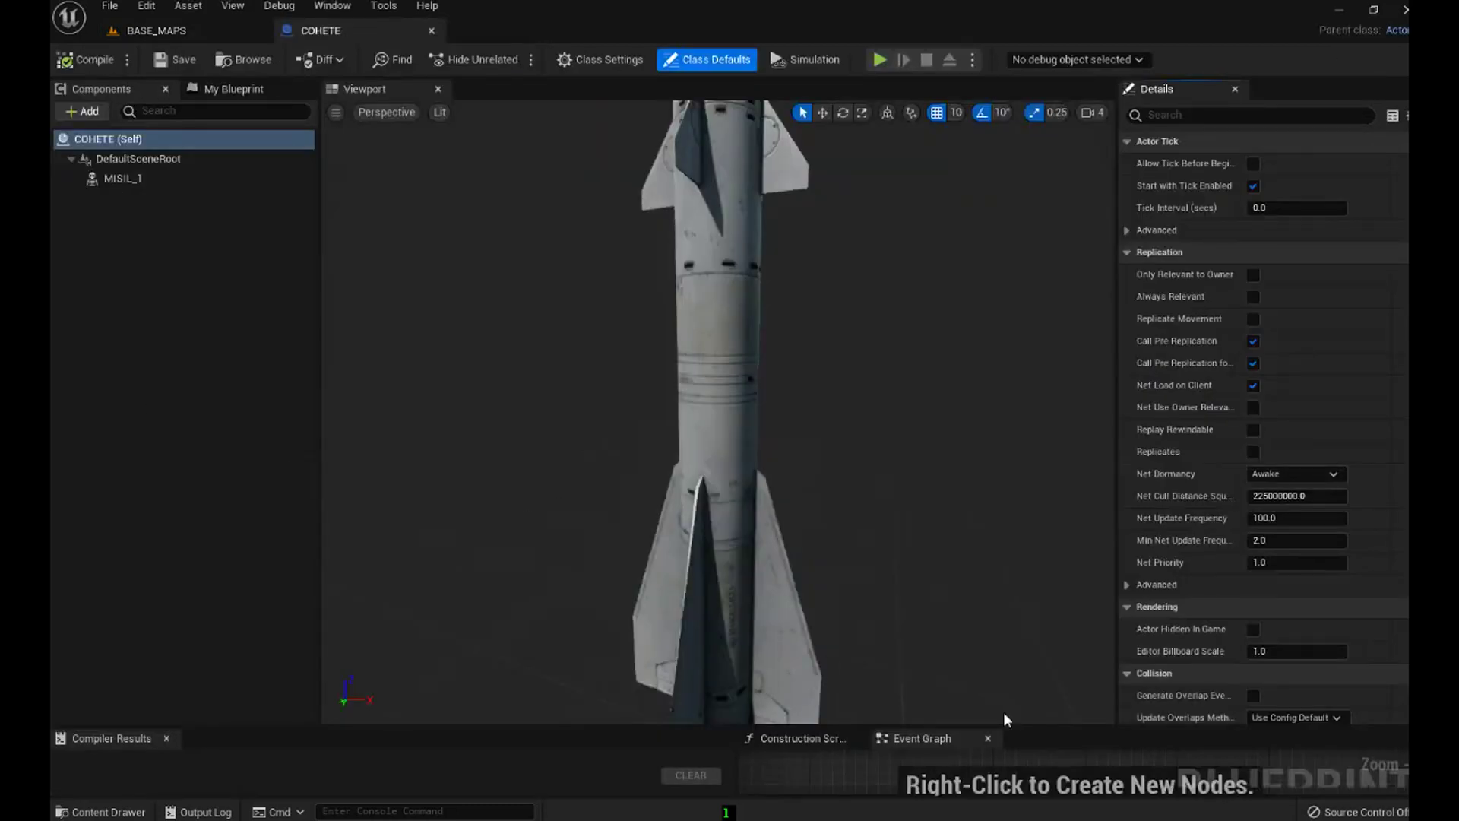
Dock the Event Graph beside the Viewport and delete the Event ActorBeginOverlap node.
drag(938, 740, 481, 93)
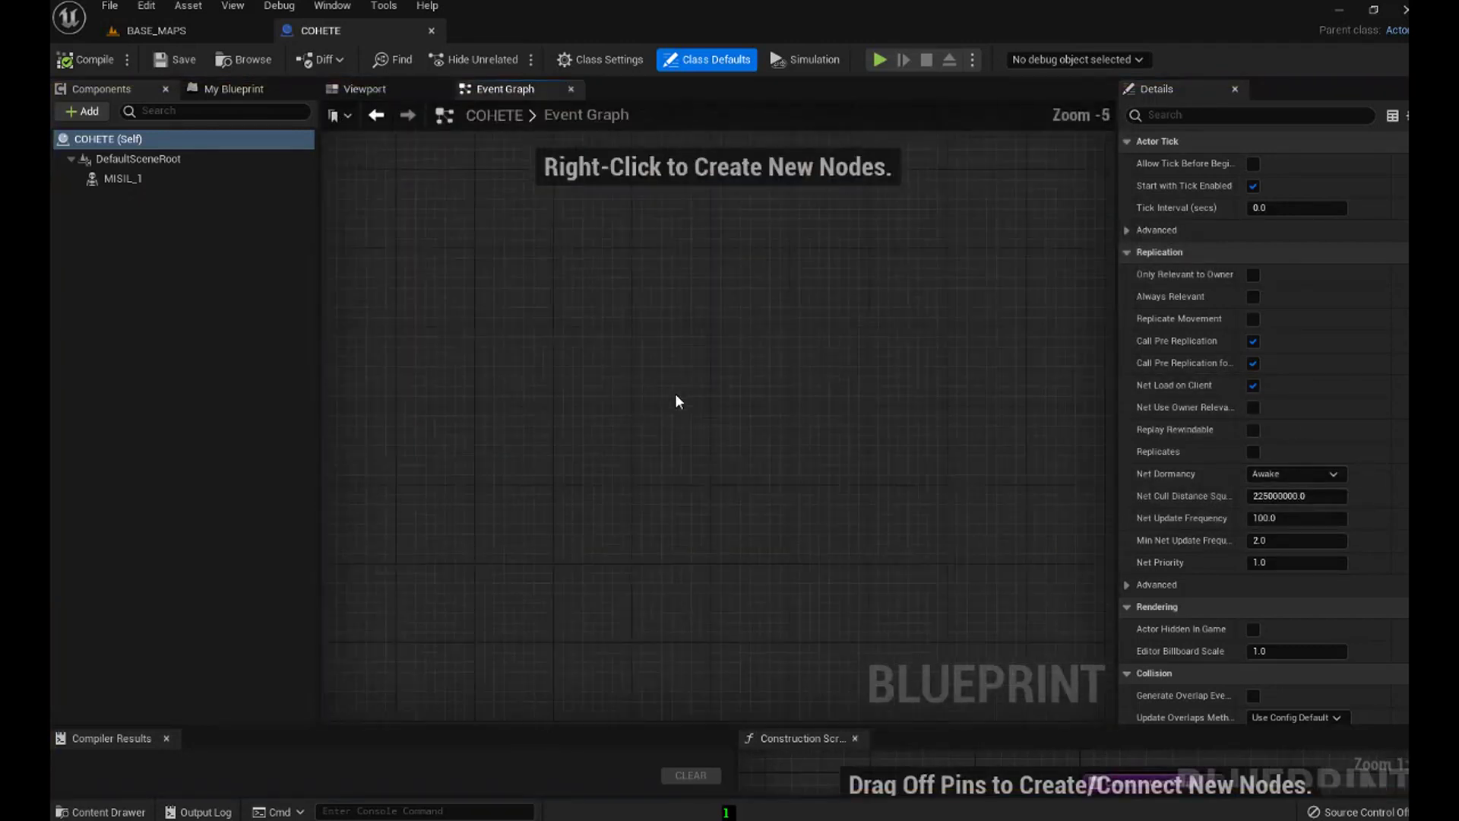
scroll(675, 394, down, 5)
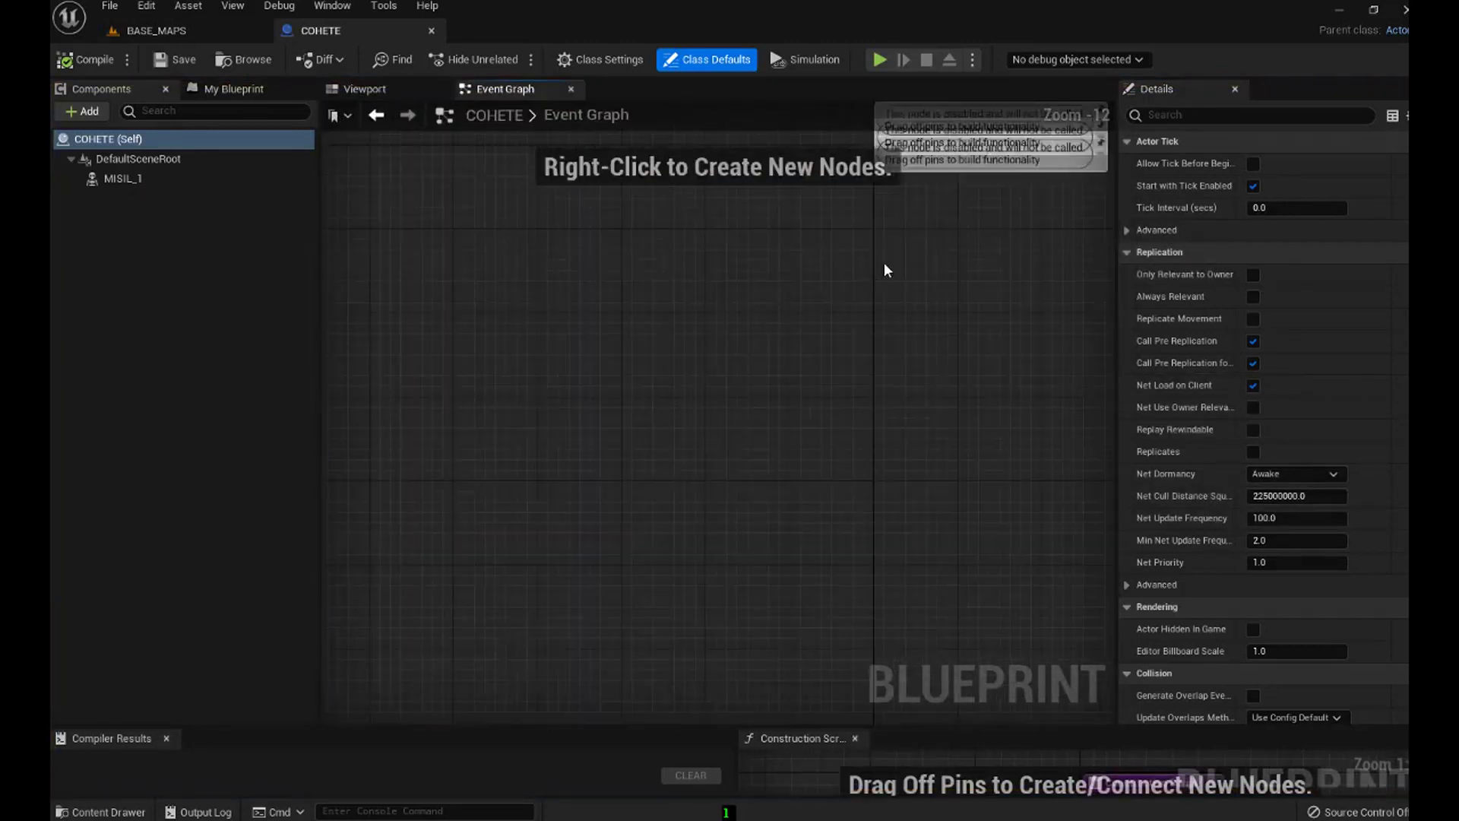
right_drag(884, 270, 642, 592)
scroll(642, 591, up, 3)
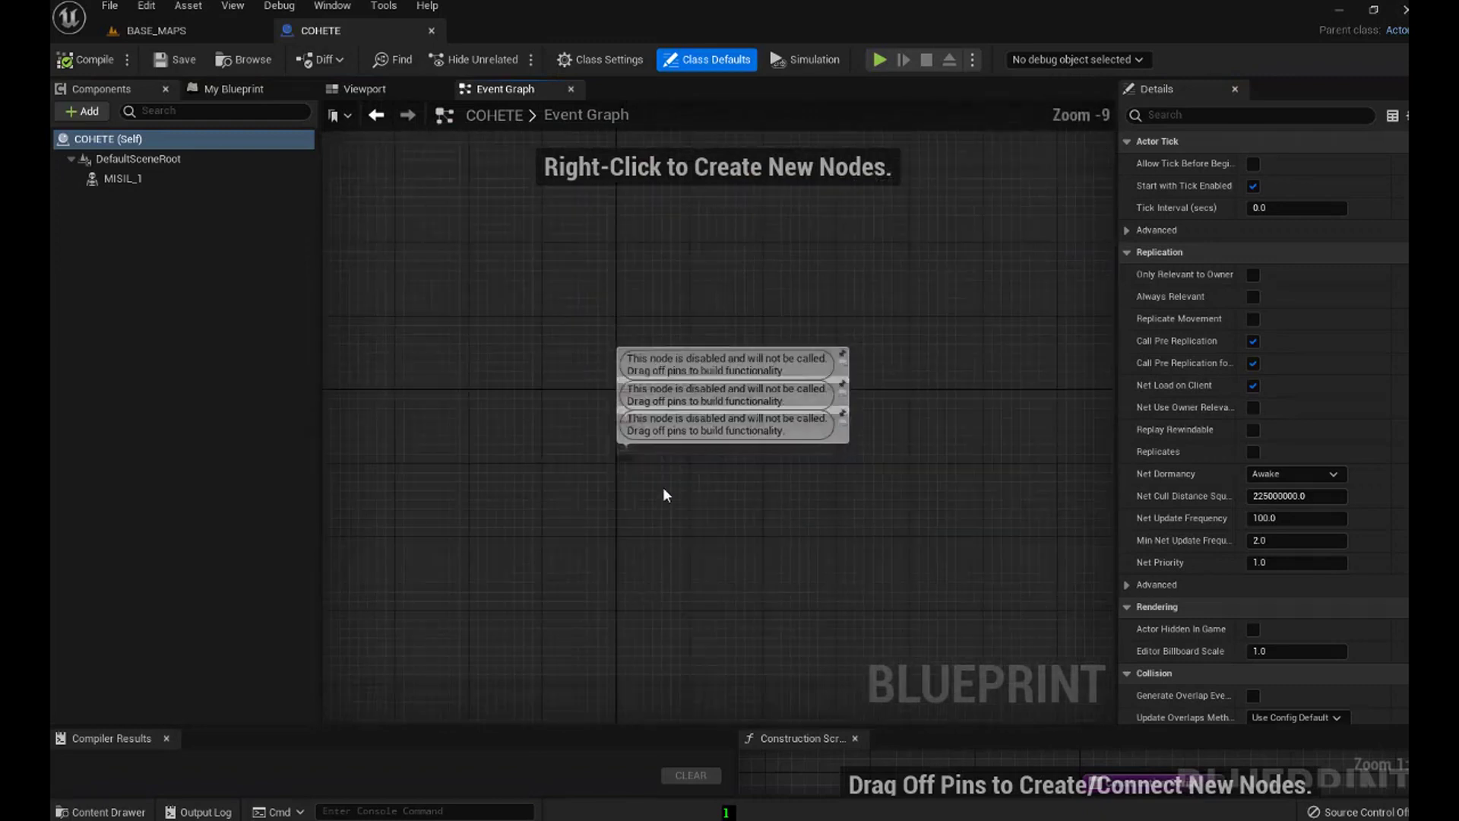
scroll(686, 556, up, 2)
scroll(651, 440, up, 2)
scroll(671, 600, up, 2)
scroll(649, 581, up, 1)
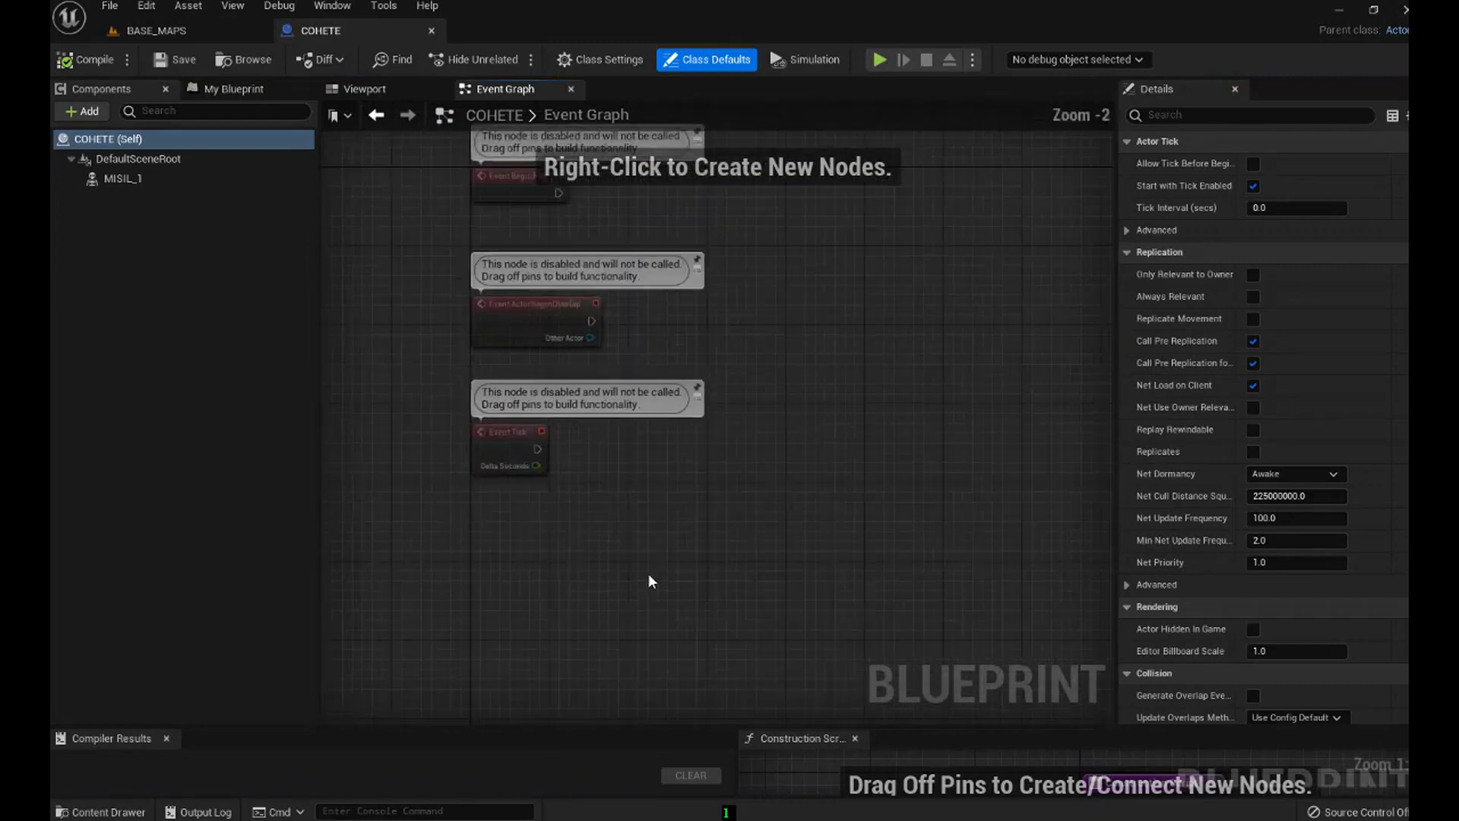
scroll(649, 580, up, 1)
right_drag(658, 549, 791, 653)
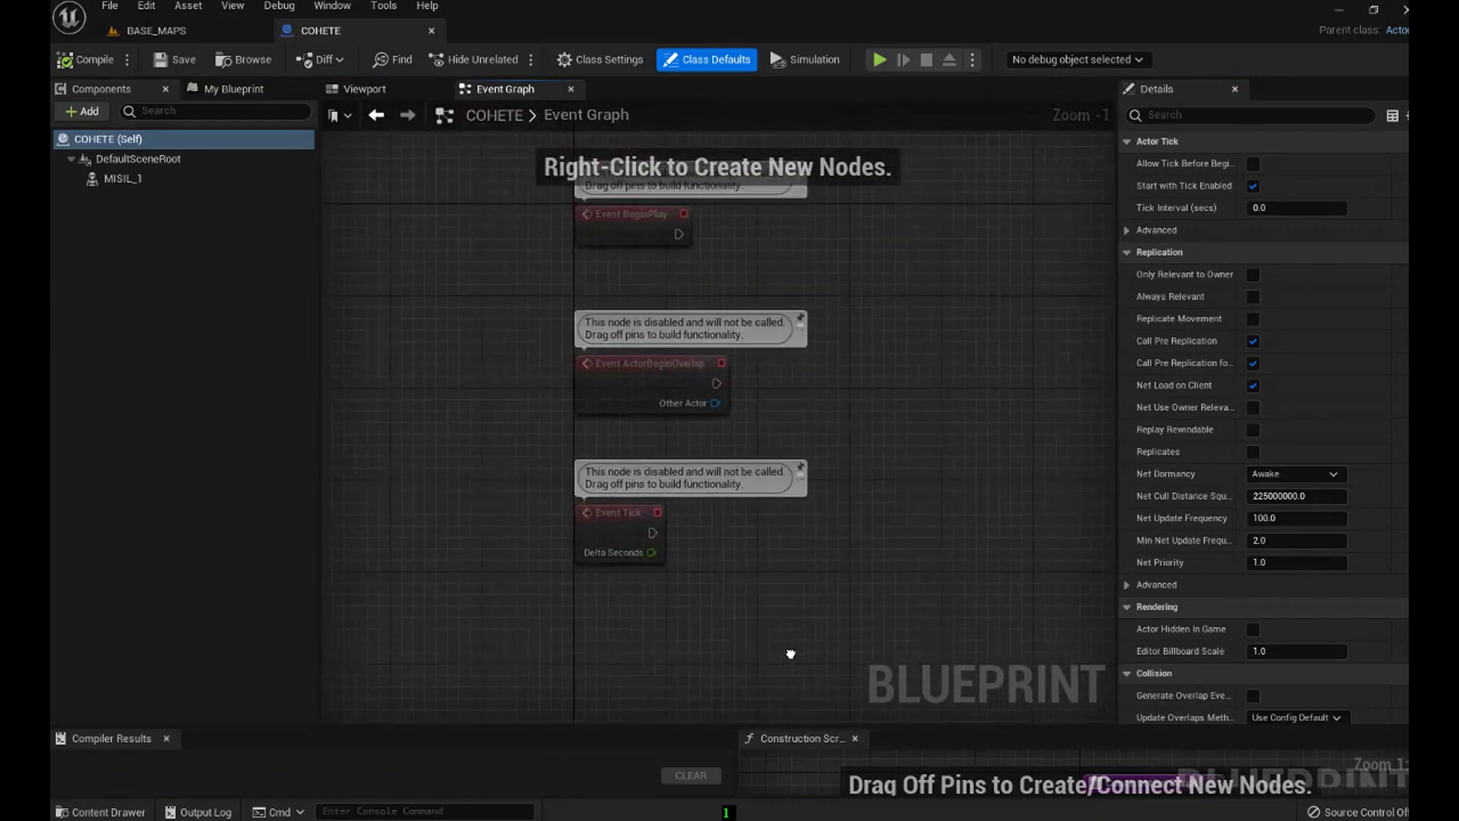
click(648, 362)
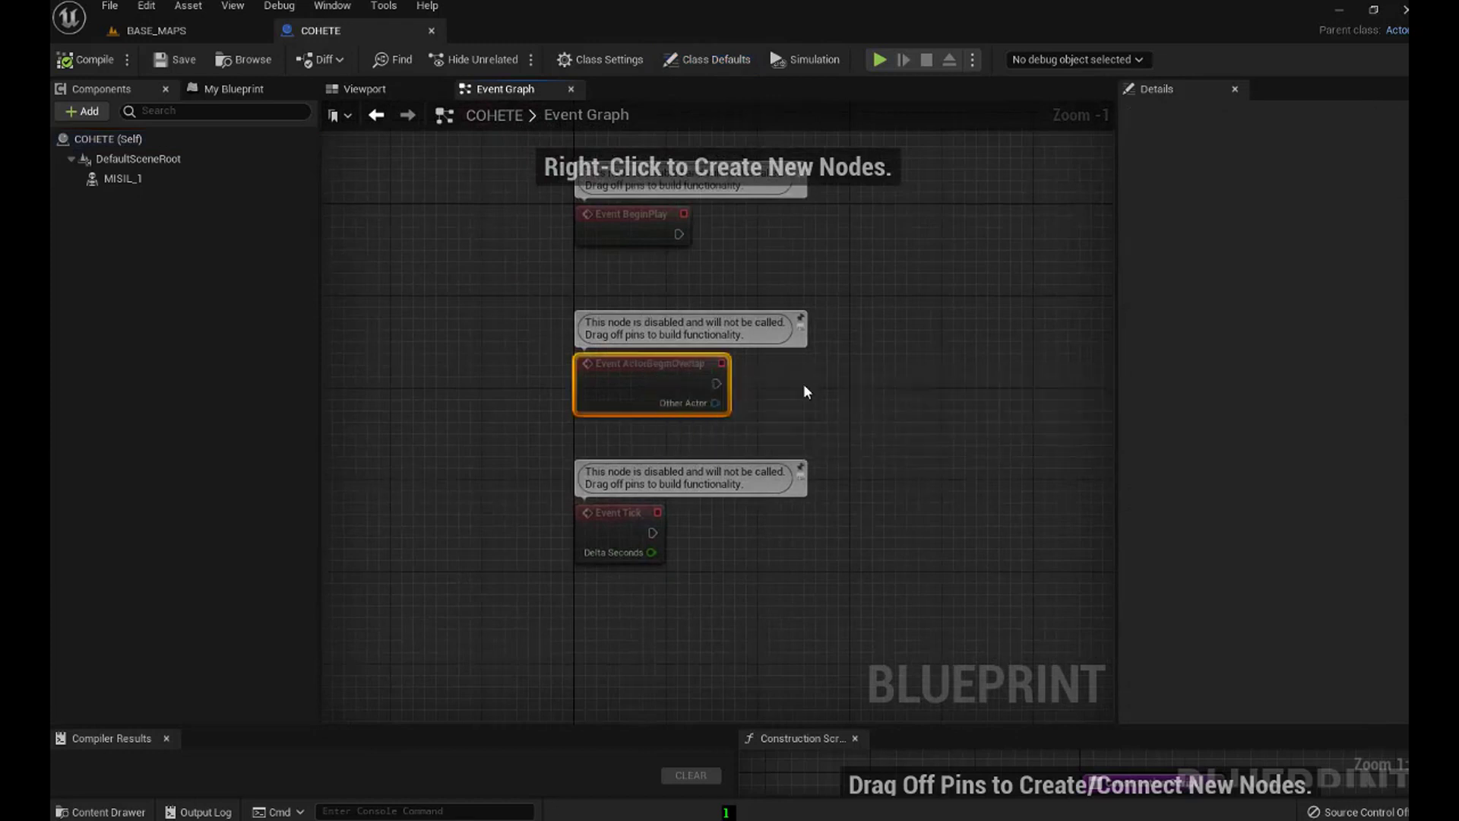
key(Delete)
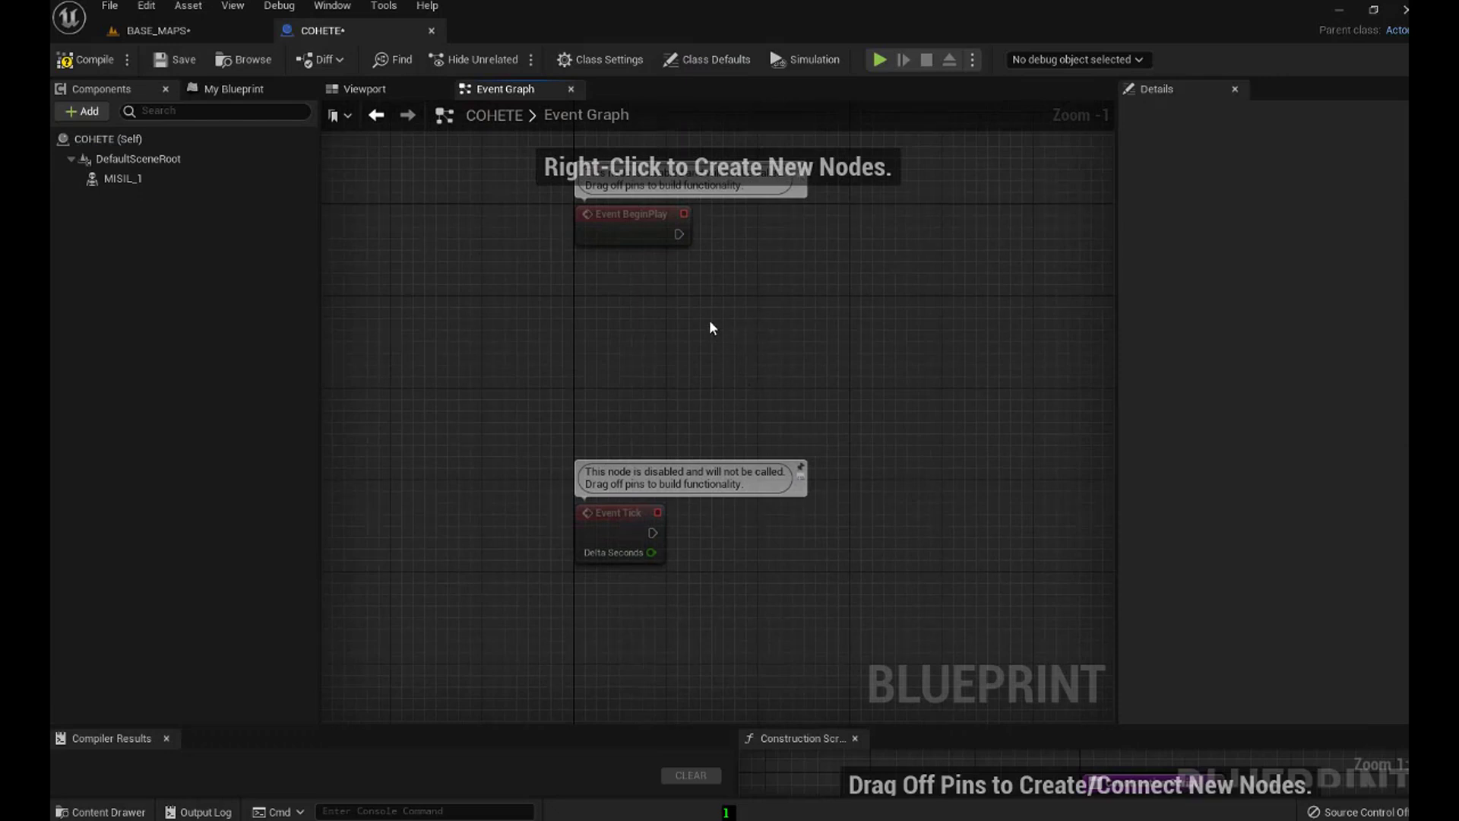
Wire a new Add Actor Local Offset node to Event Tick's execution output.
right_drag(705, 318, 671, 219)
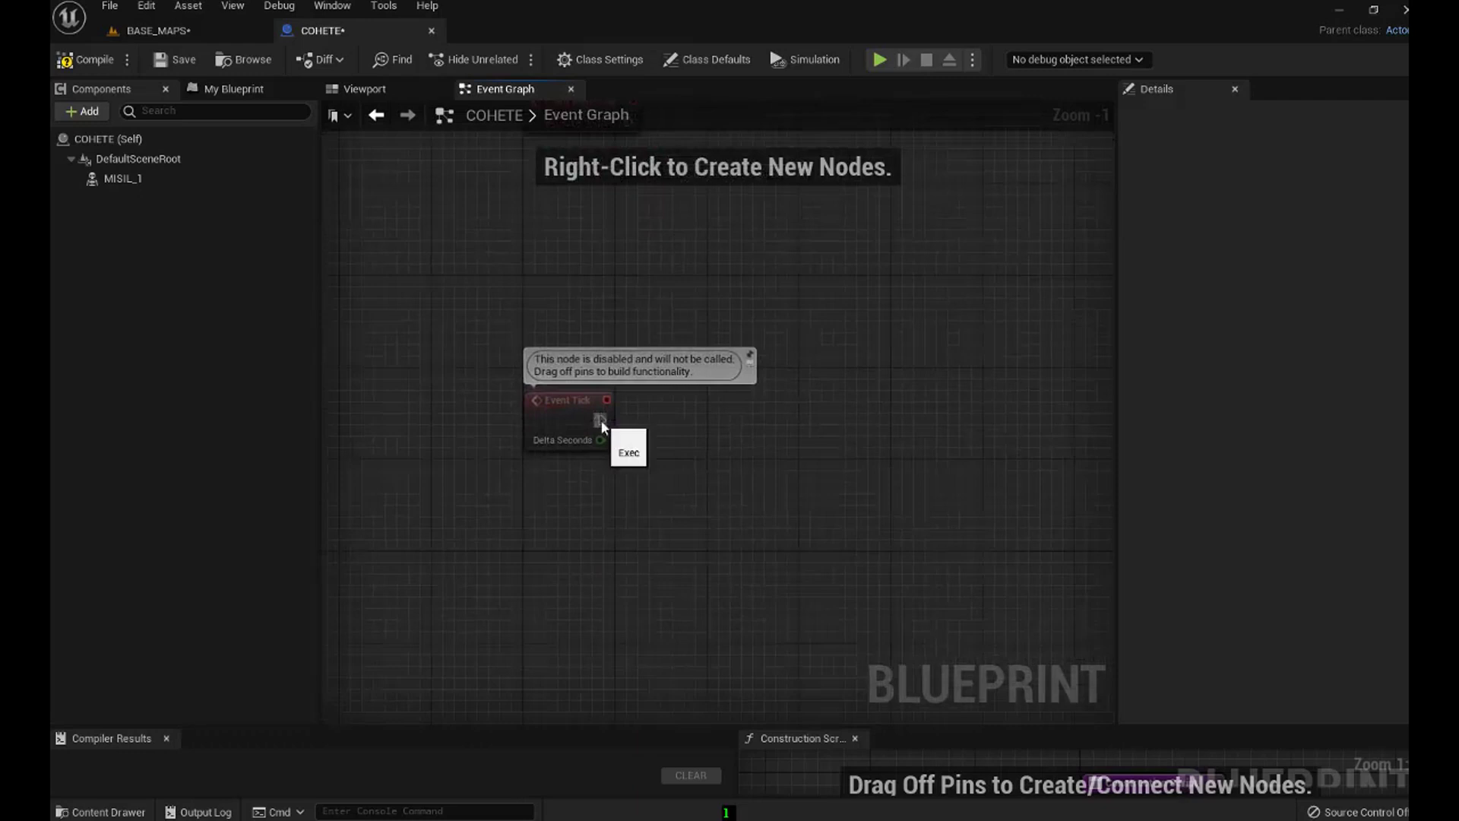
drag(601, 420, 672, 420)
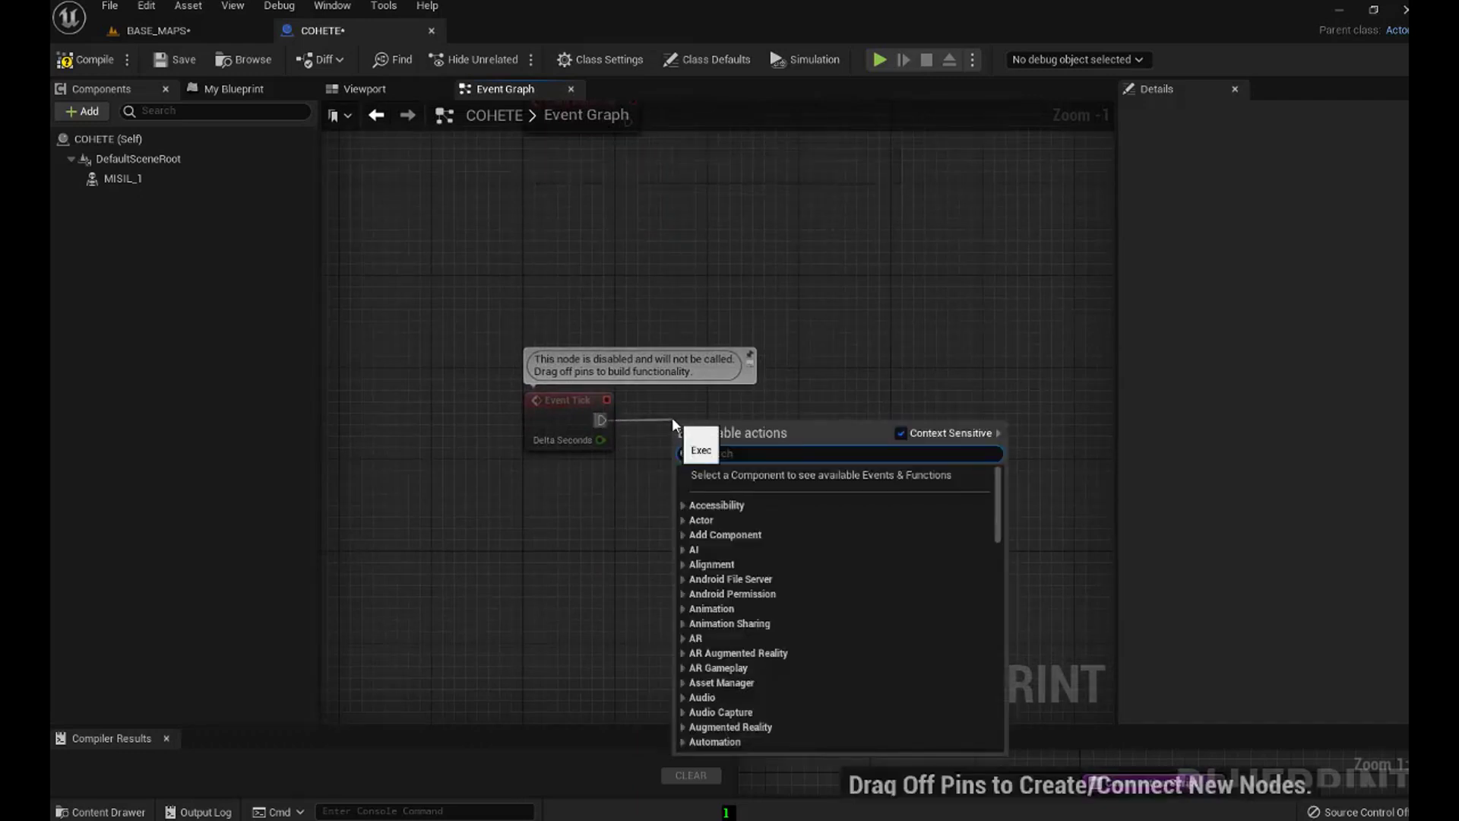
text(add)
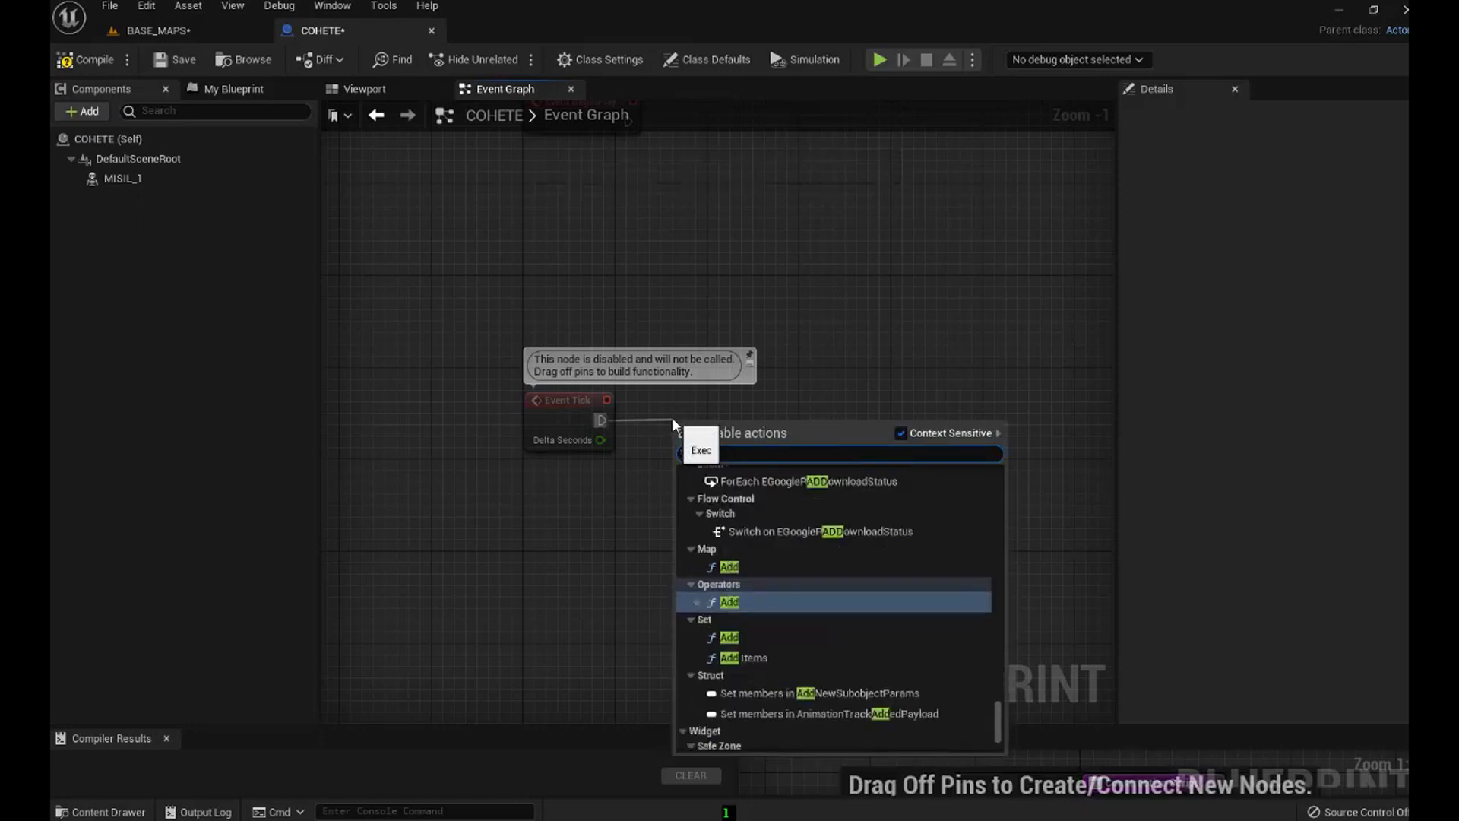
text(l)
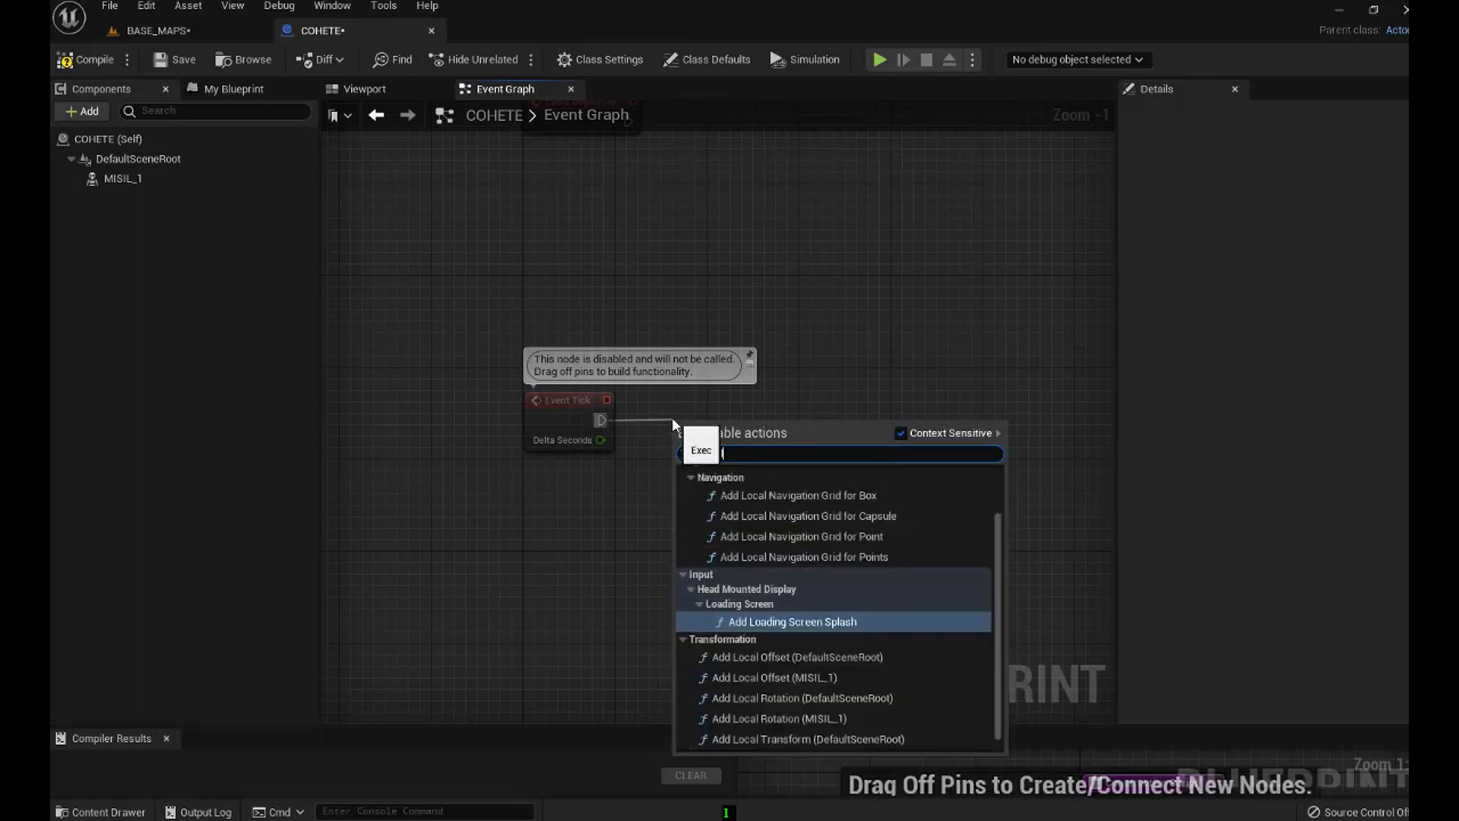
key(BackSpace)
text(ac)
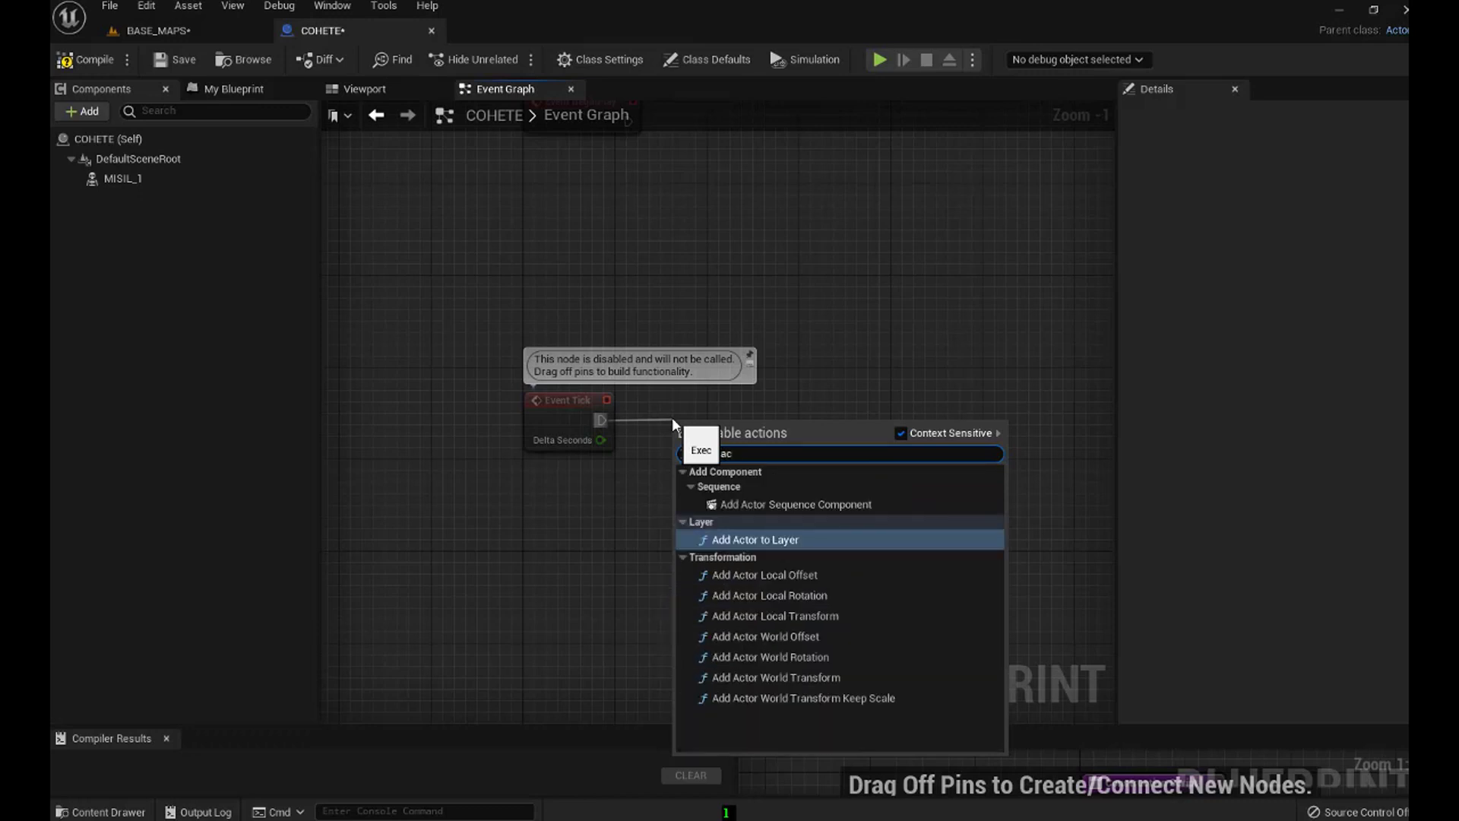
text(tor)
click(800, 579)
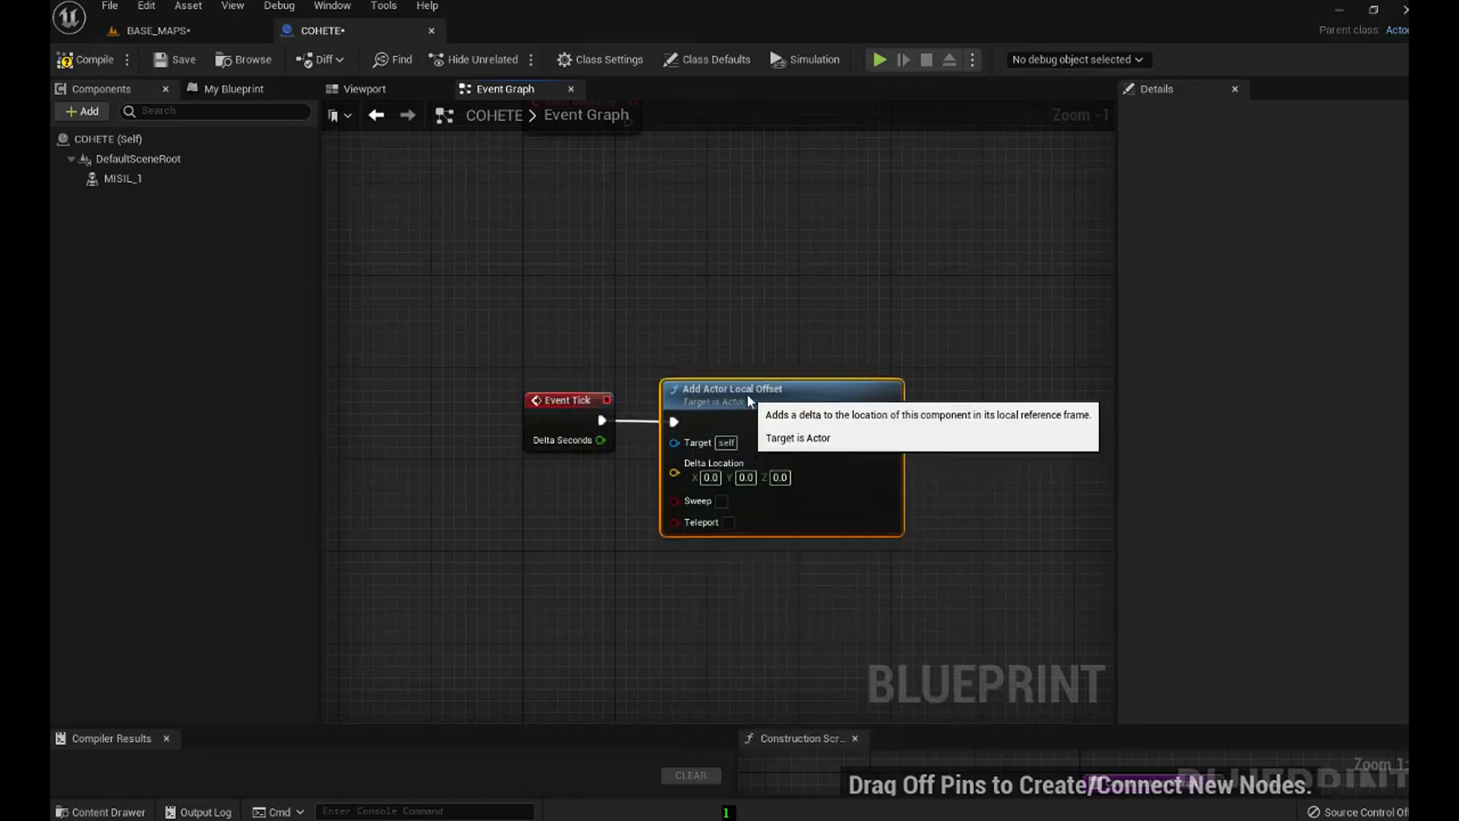
Add an Add Actor Local Rotation node after Add Actor Local Offset and position it alongside.
right_drag(808, 585, 652, 546)
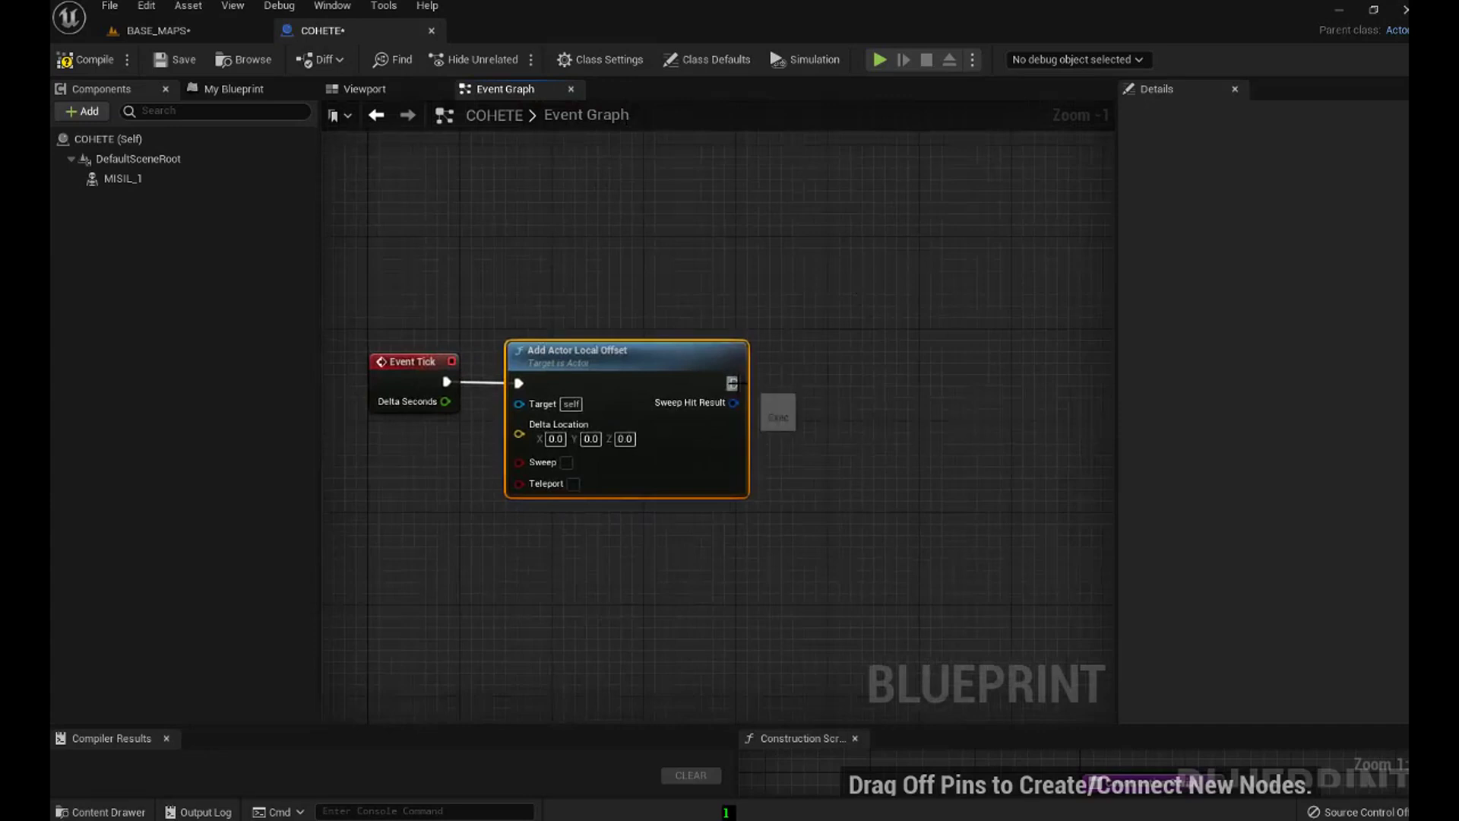
drag(733, 383, 792, 382)
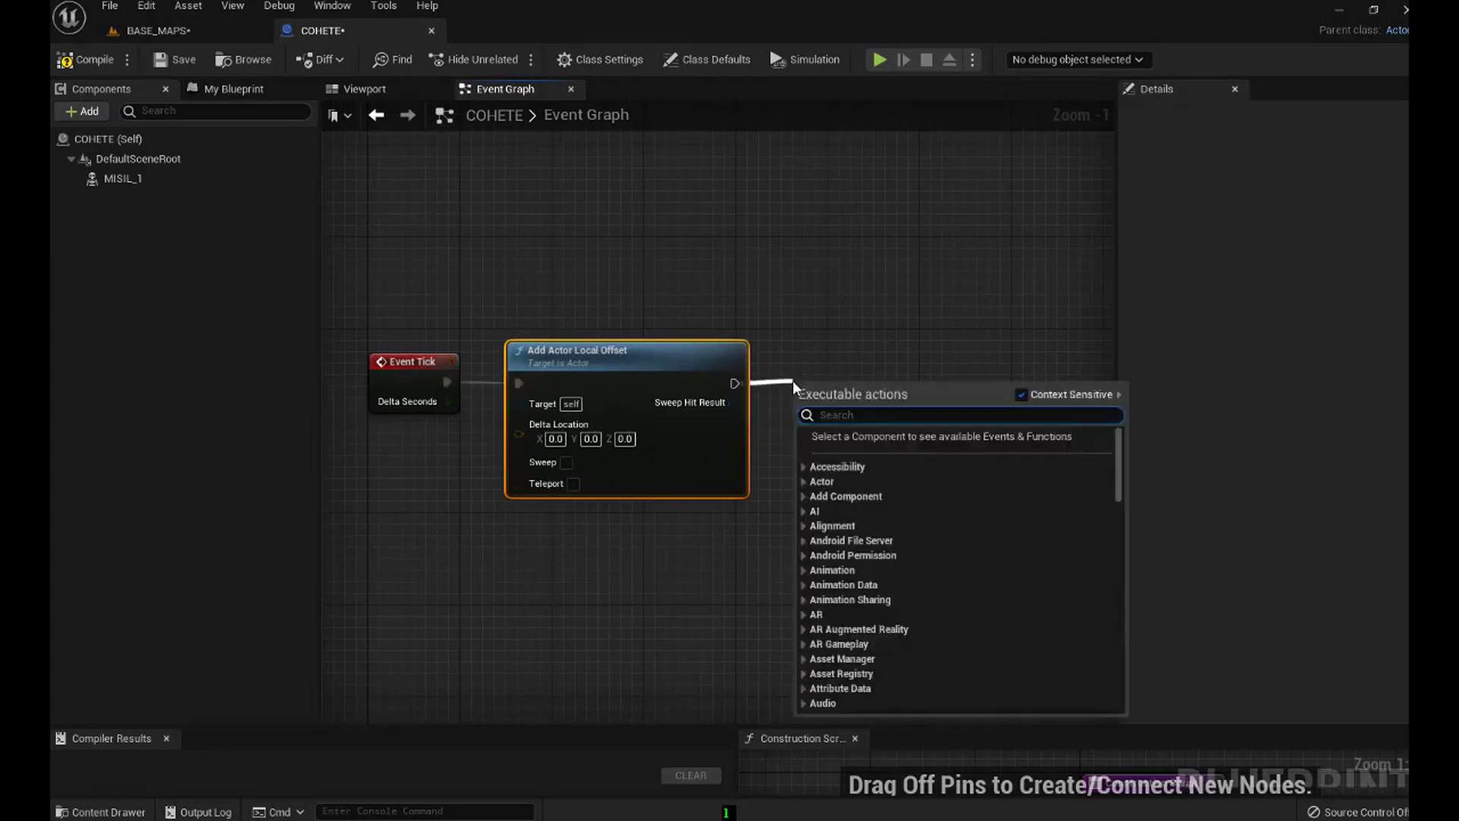
text(add)
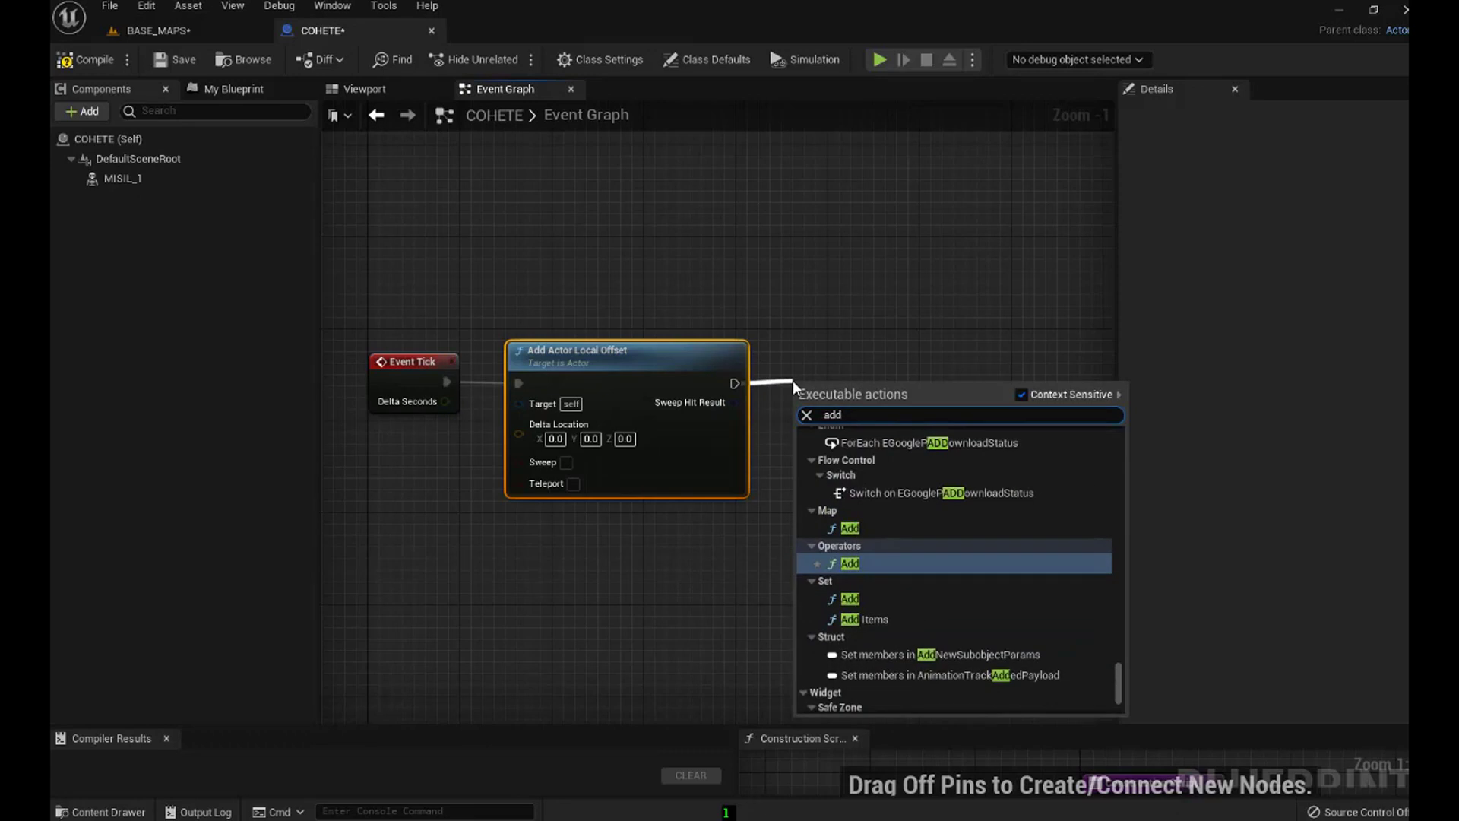
text(actor)
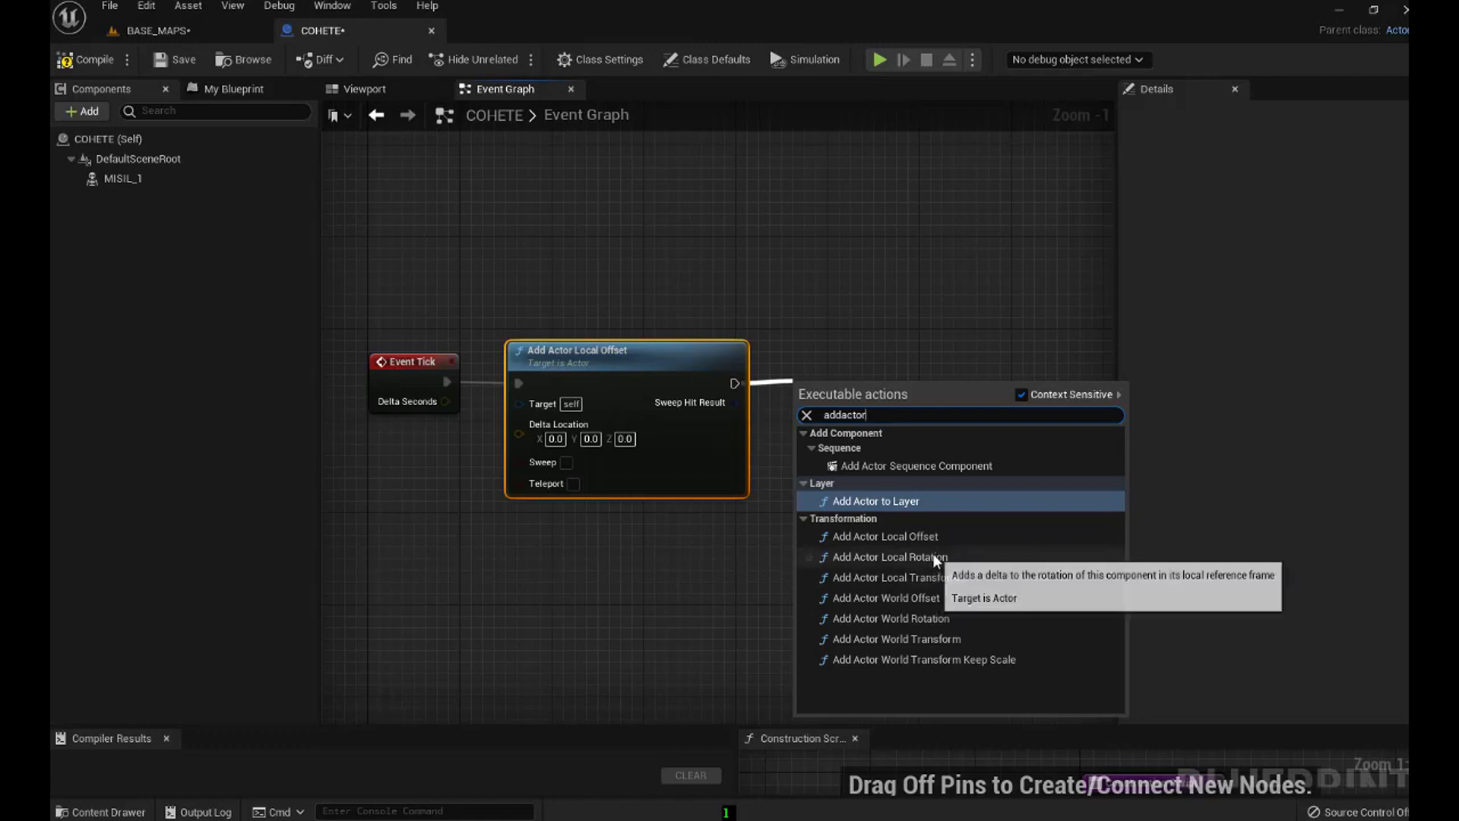
click(936, 563)
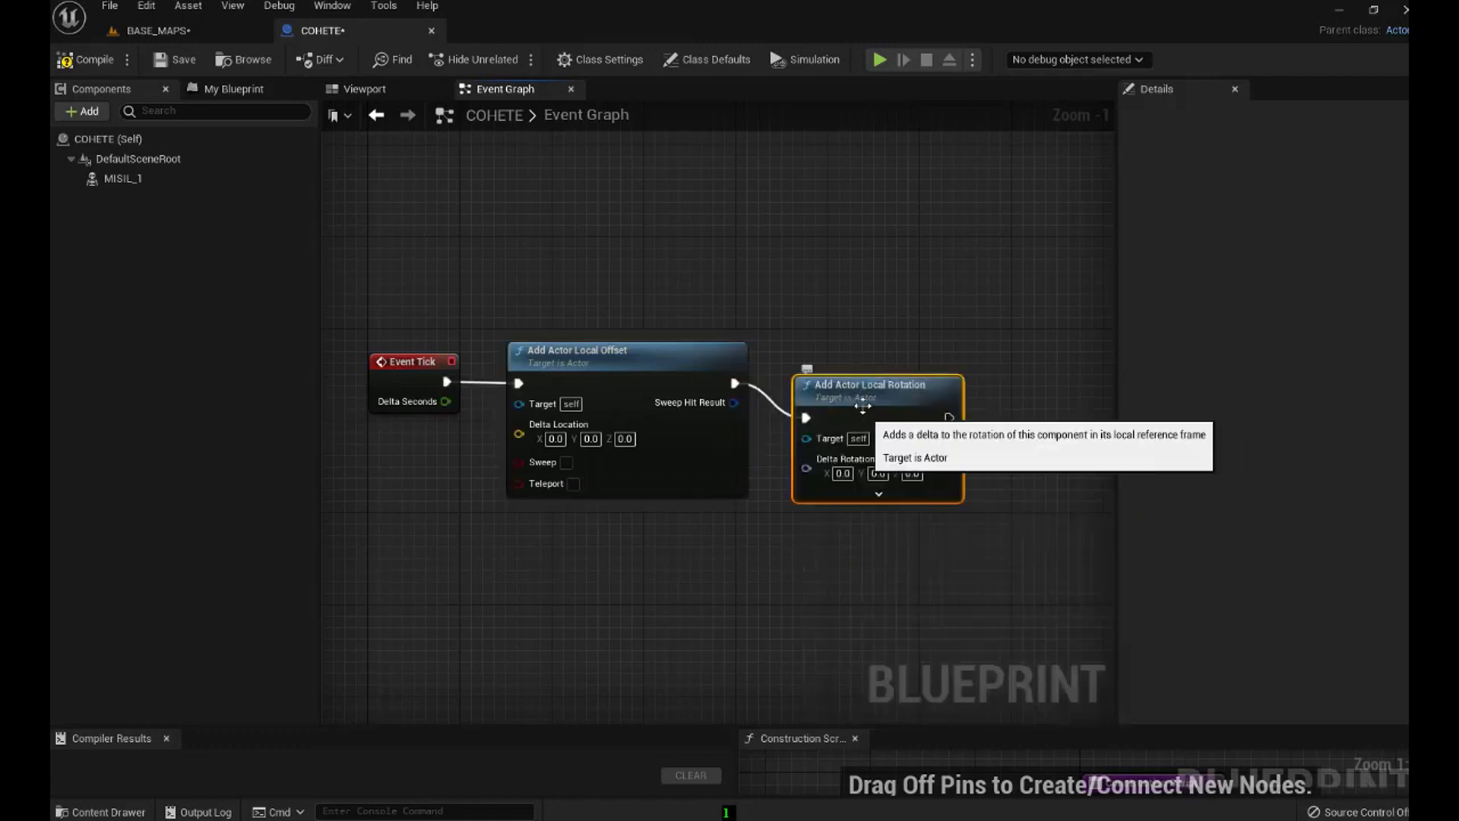
drag(861, 390, 839, 377)
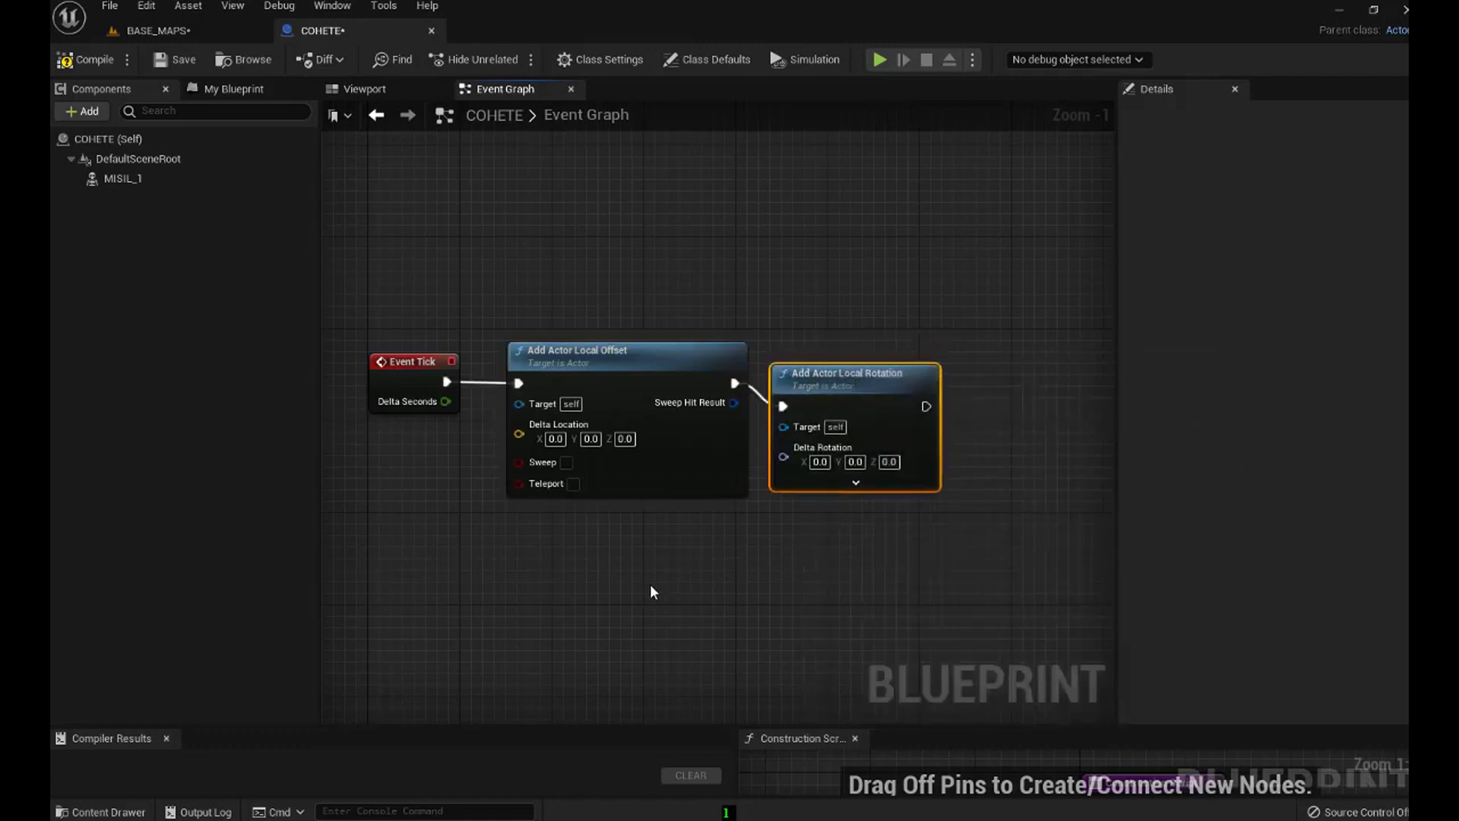
right_drag(636, 579, 744, 562)
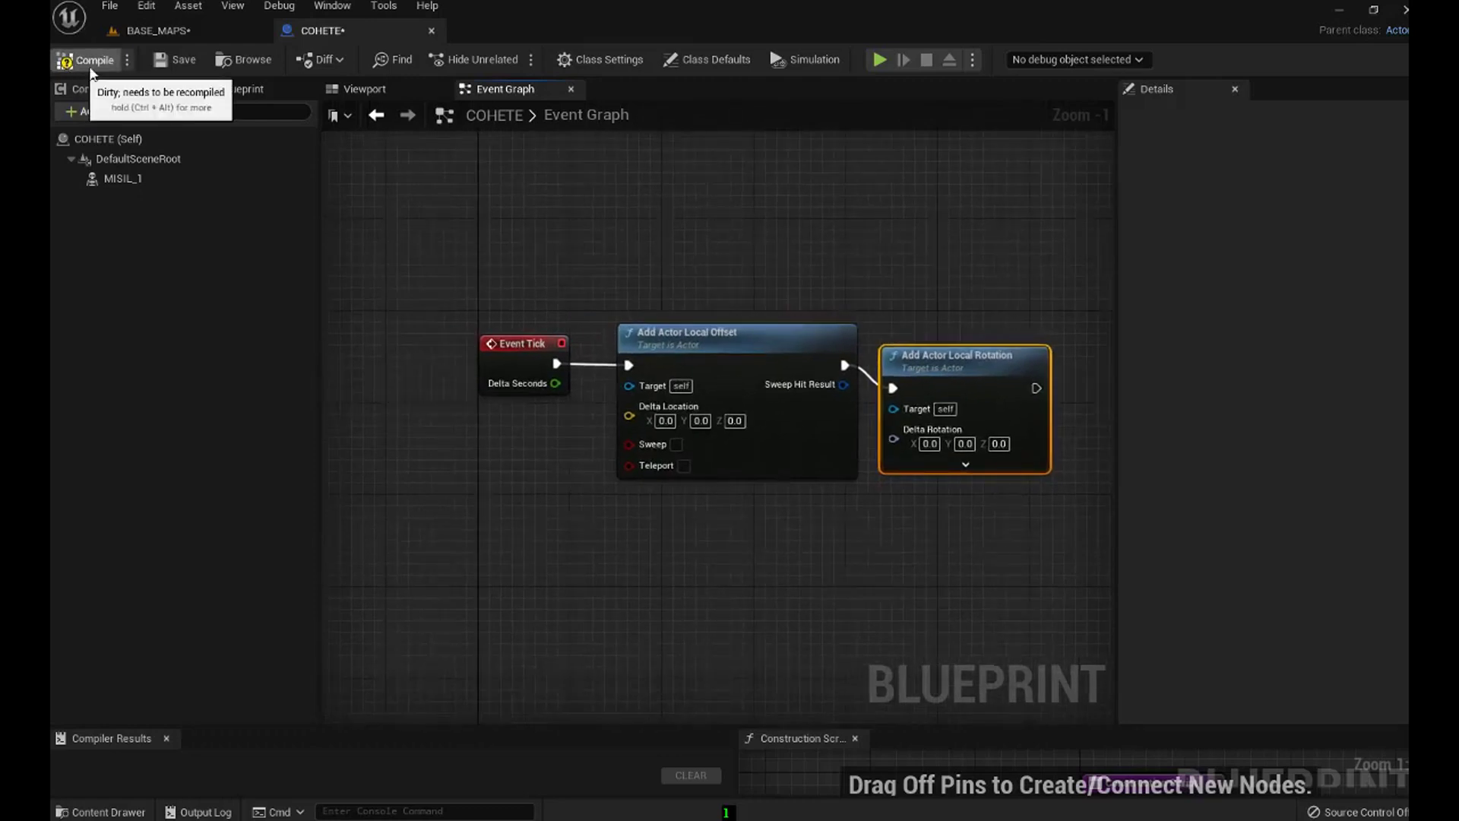
Compile COHETE and set Add Actor Local Offset's Delta Location Z to 2.
click(87, 60)
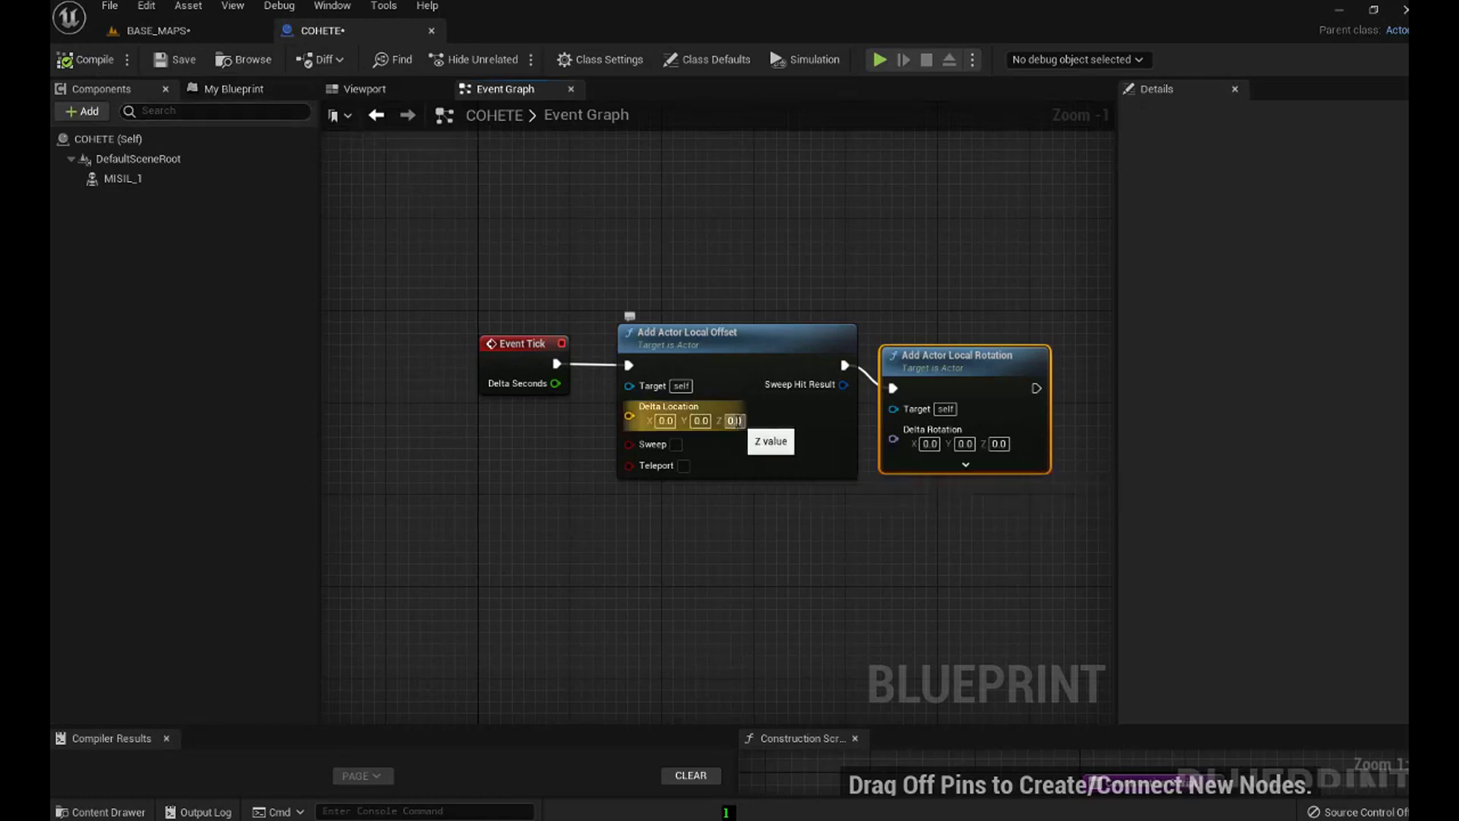
click(734, 421)
text(2)
key(Return)
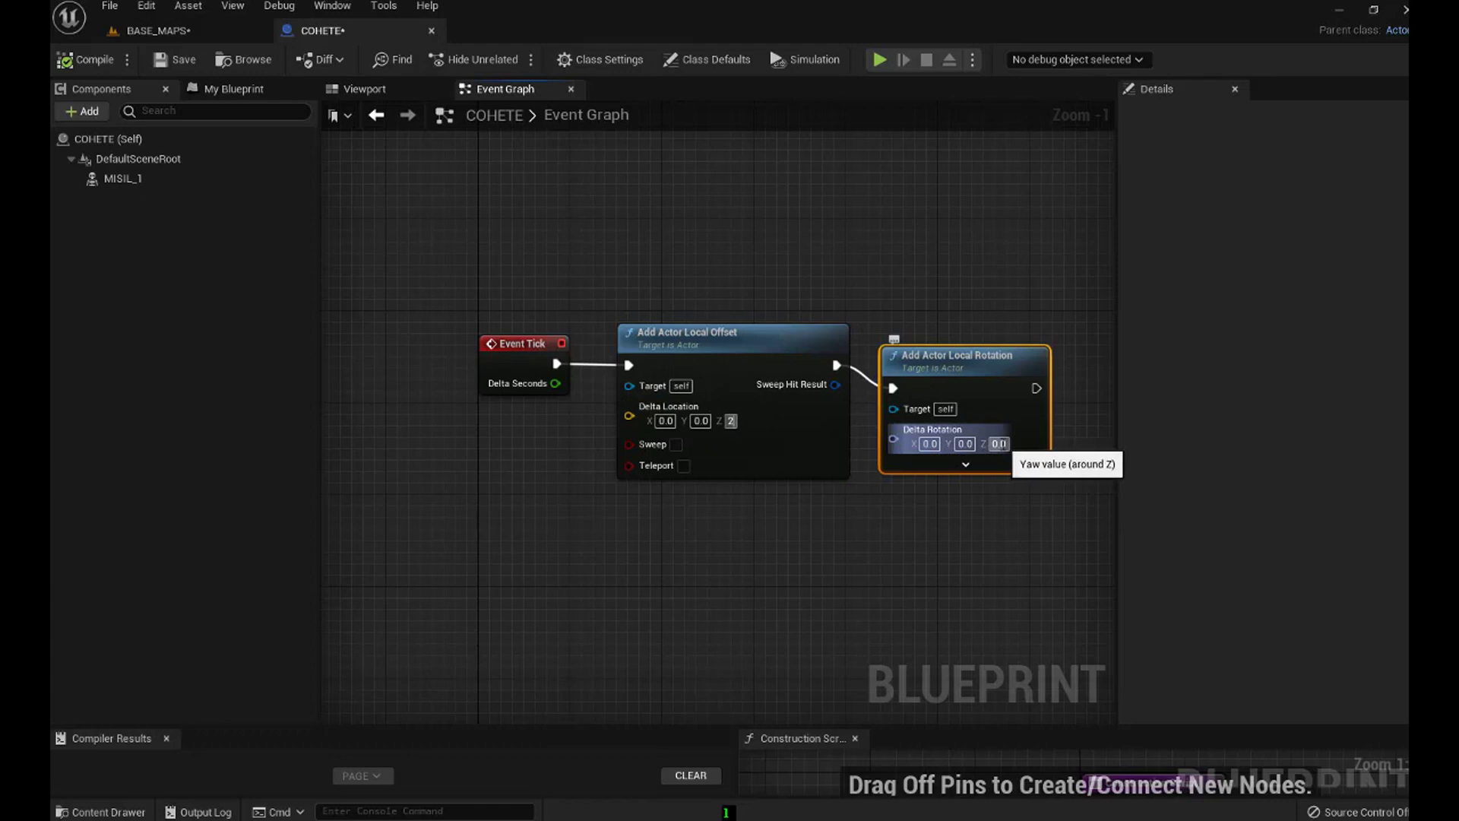
Set Add Actor Local Rotation's Delta Rotation Z to 1 and recompile.
click(999, 444)
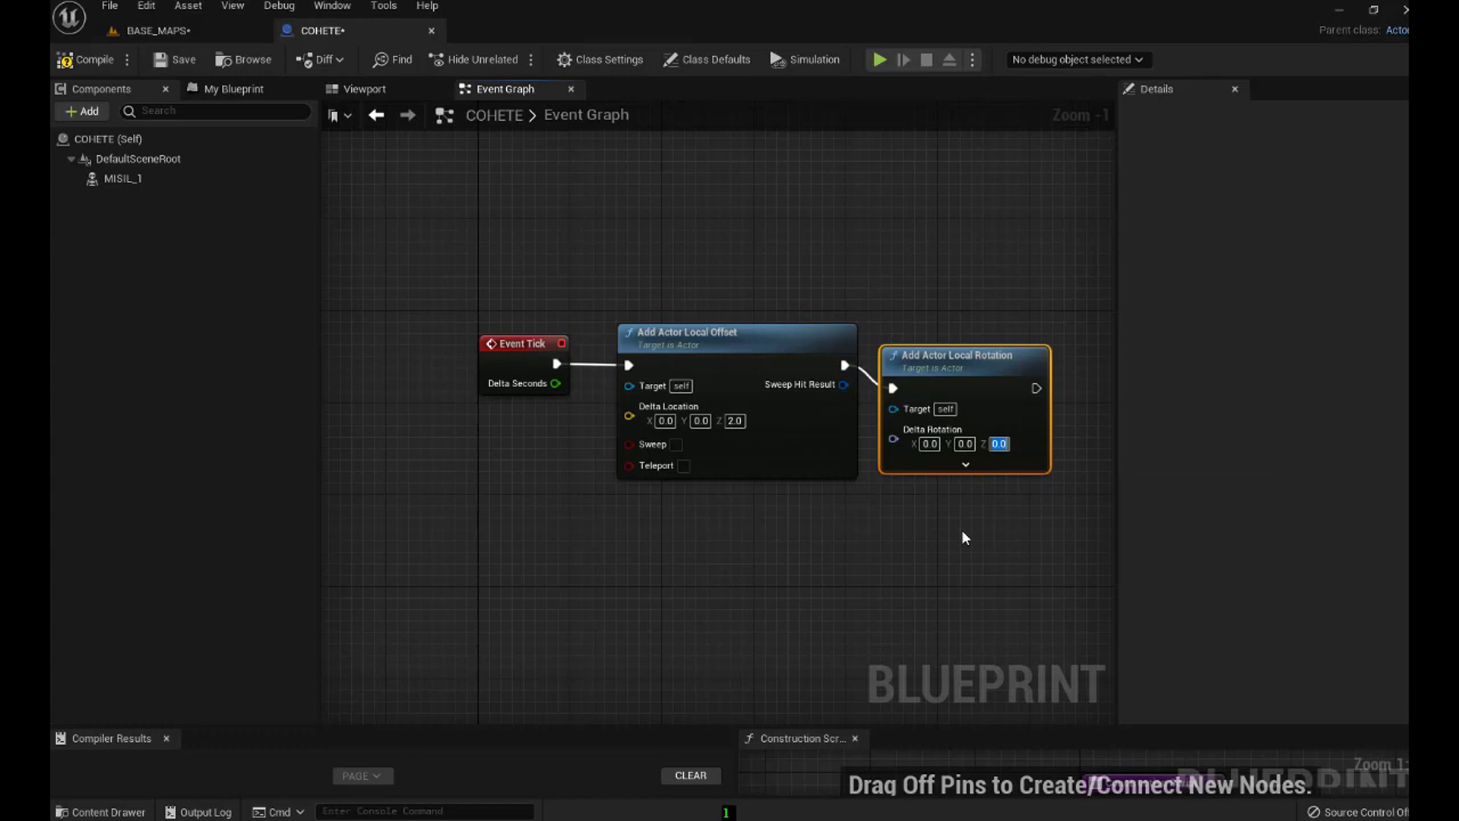
text(1)
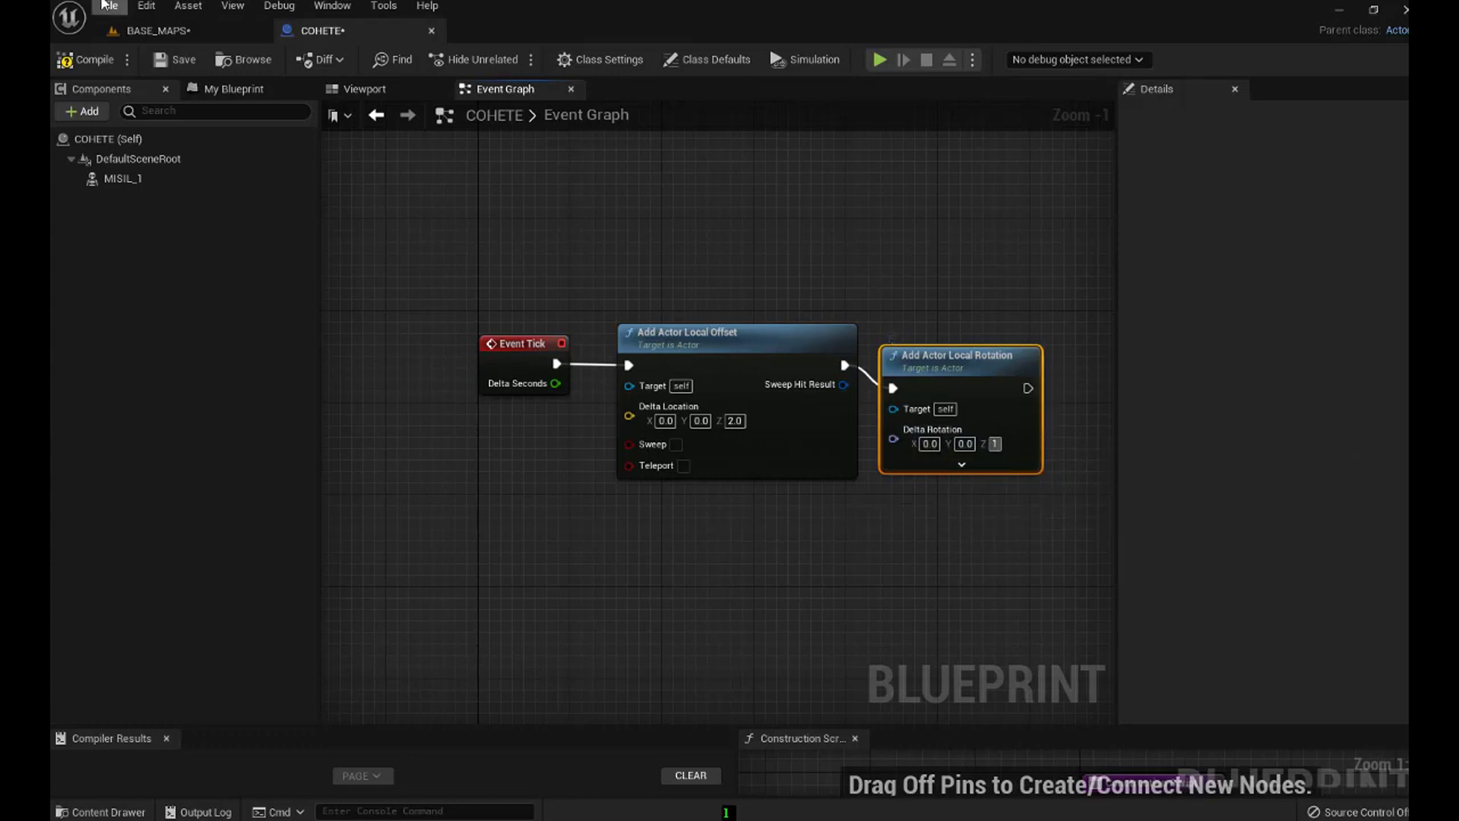
click(89, 65)
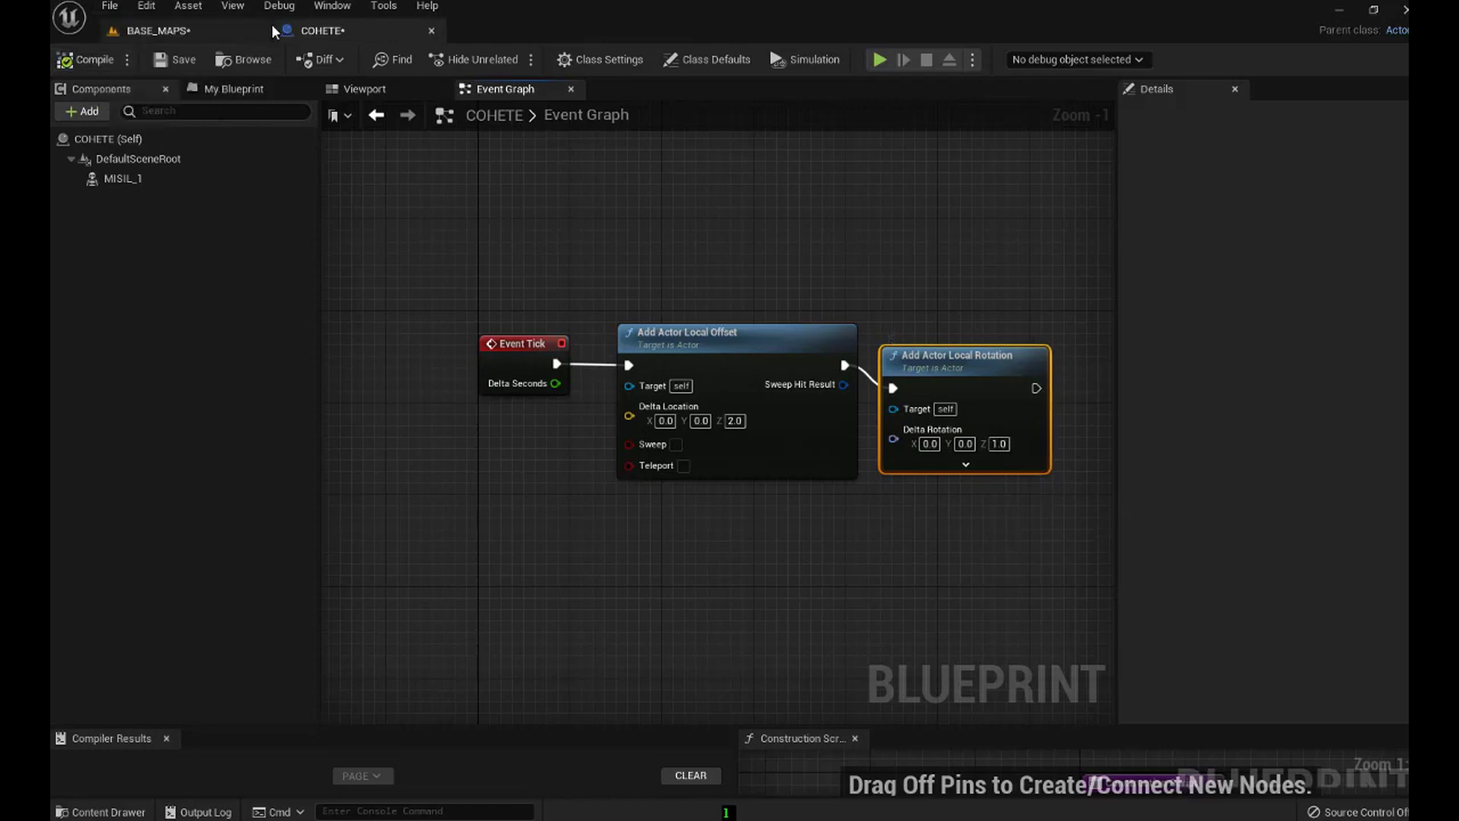
Play-test the BASE_MAPS level with Alt+P, watching the rocket rise, then stop with Esc.
click(171, 35)
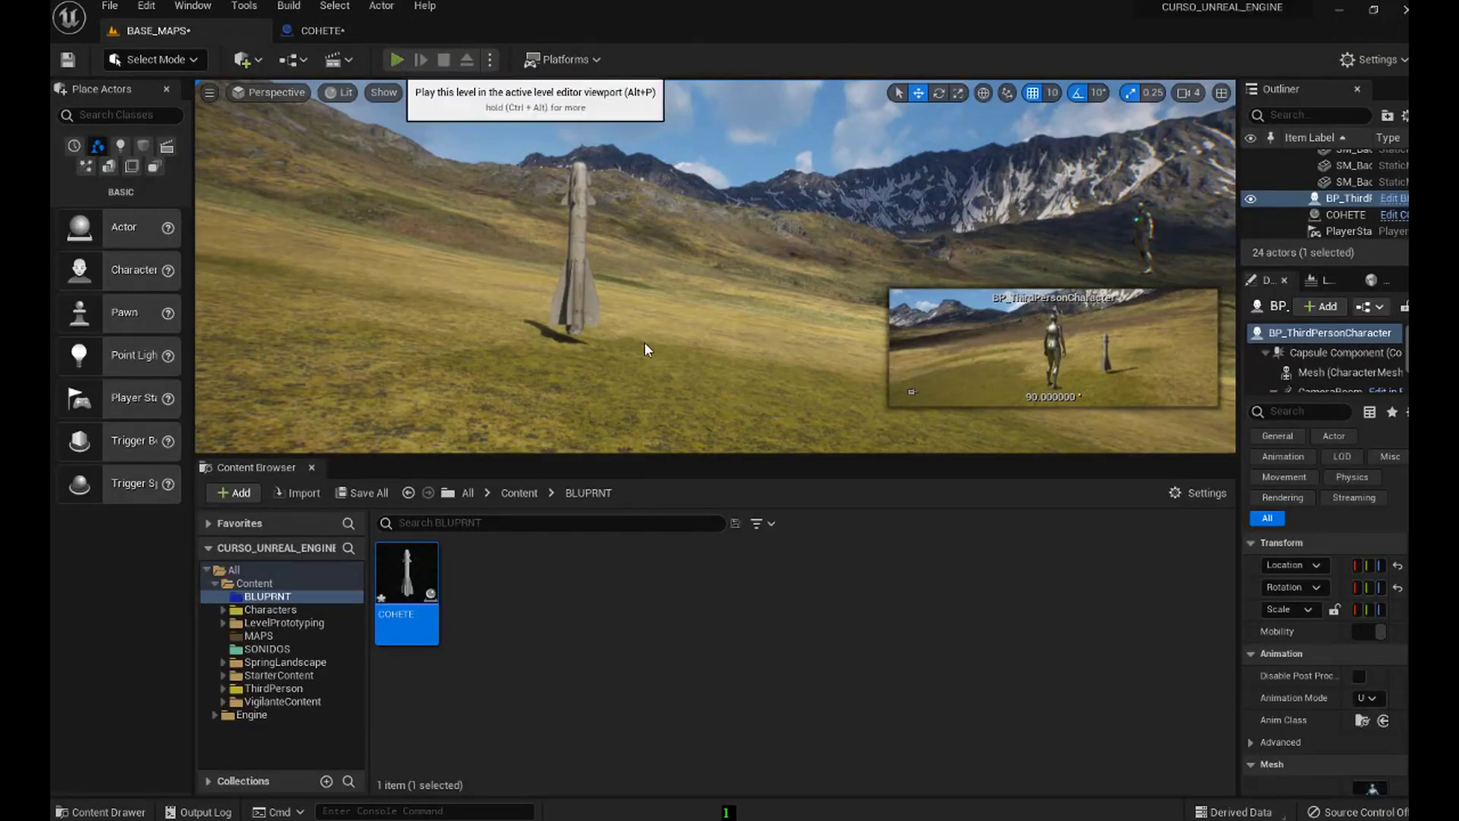
key(alt+p)
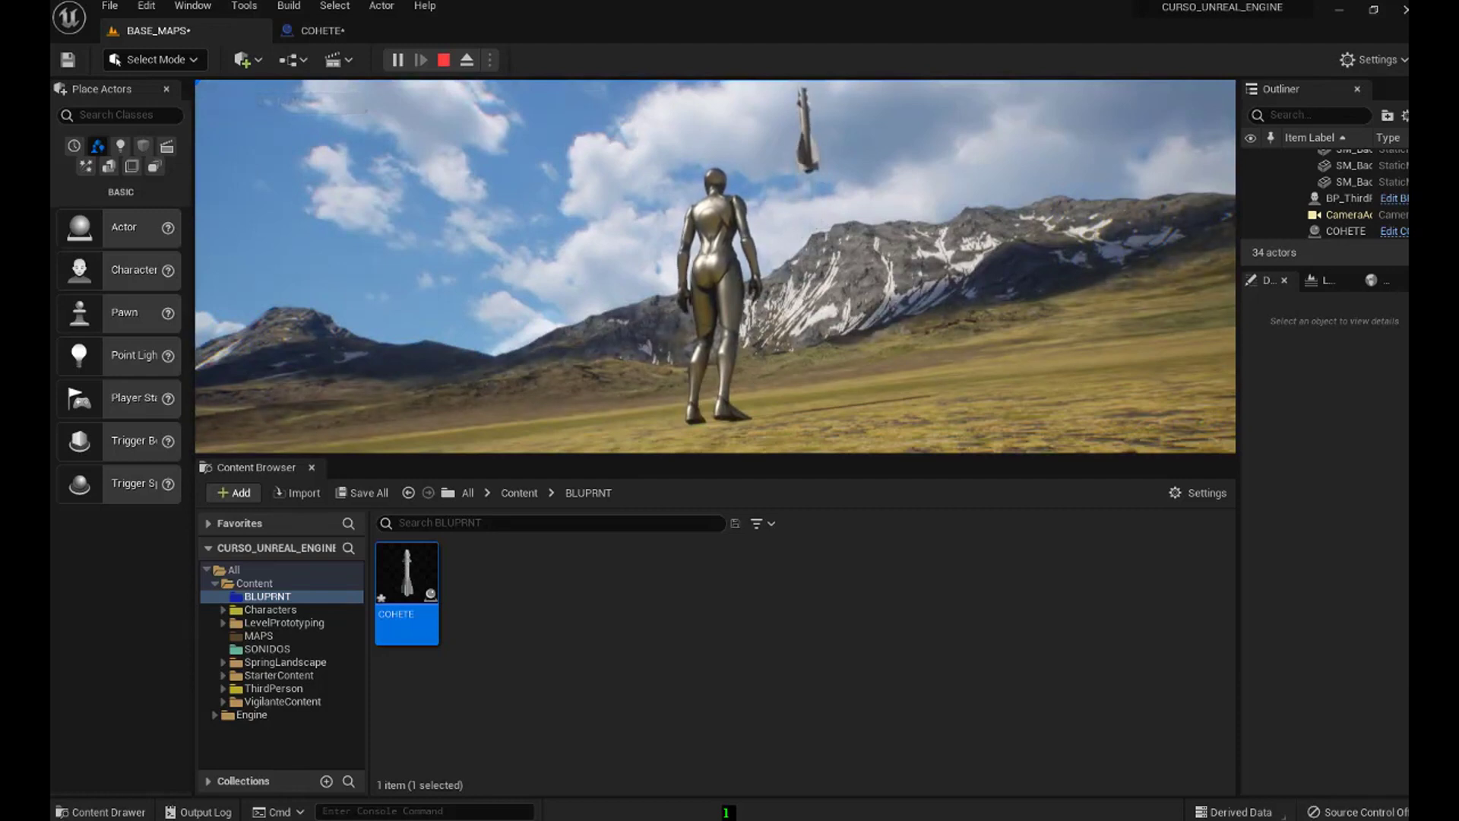
key(Escape)
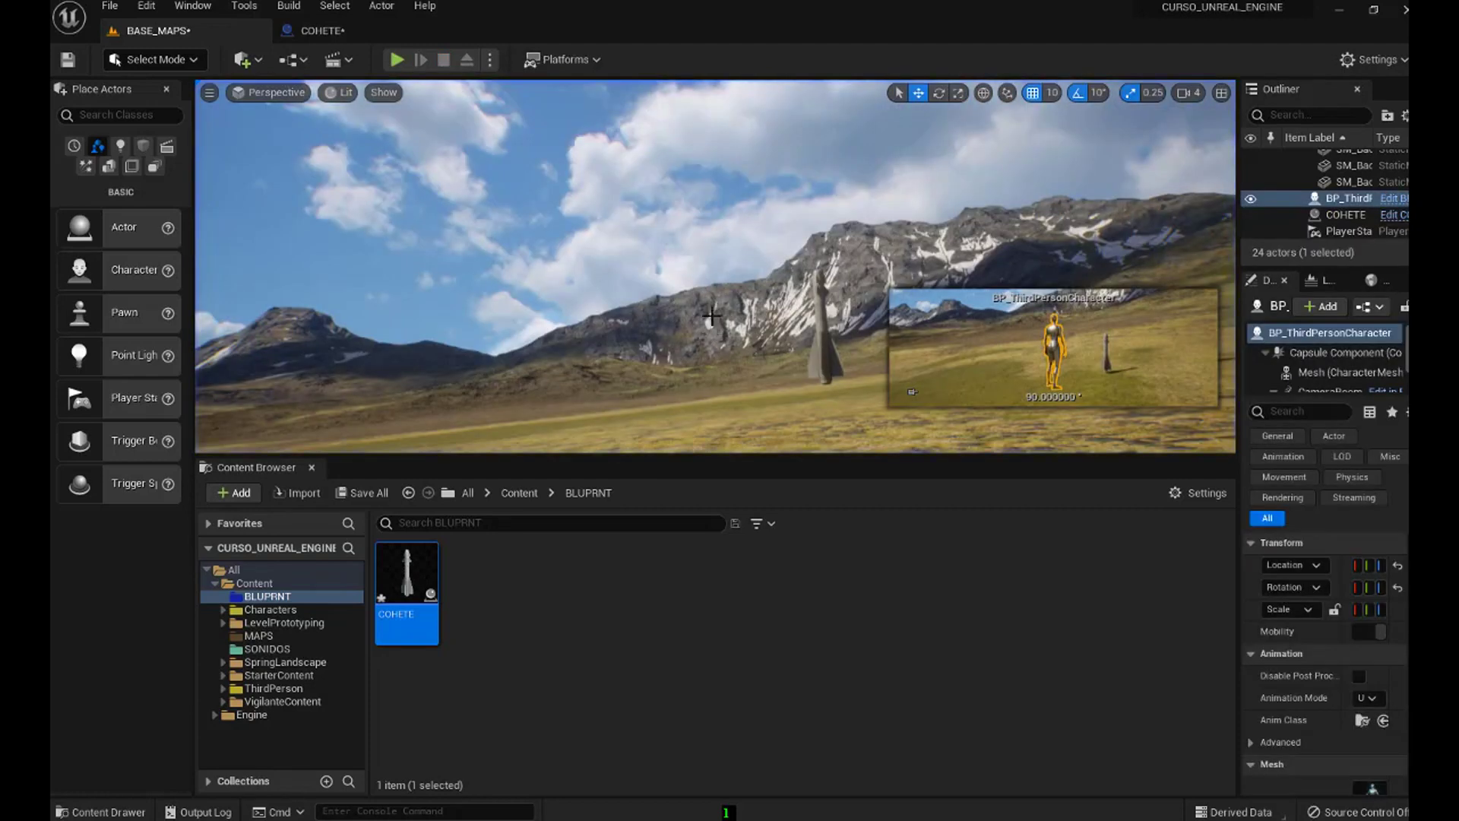
Tilt the level view, glance at the COHETE graph, and return to BASE_MAPS.
right_drag(713, 316, 715, 425)
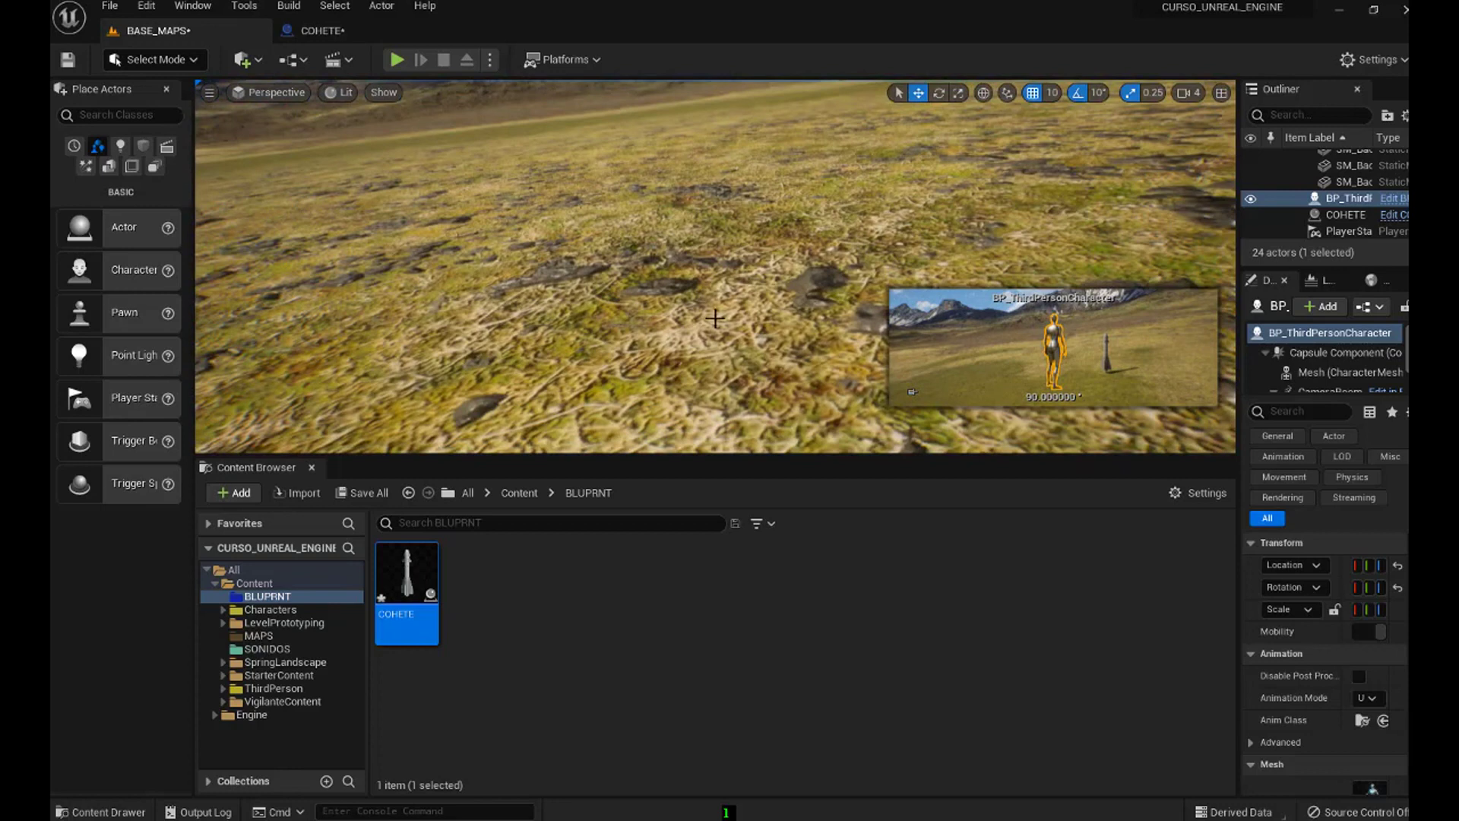
click(342, 32)
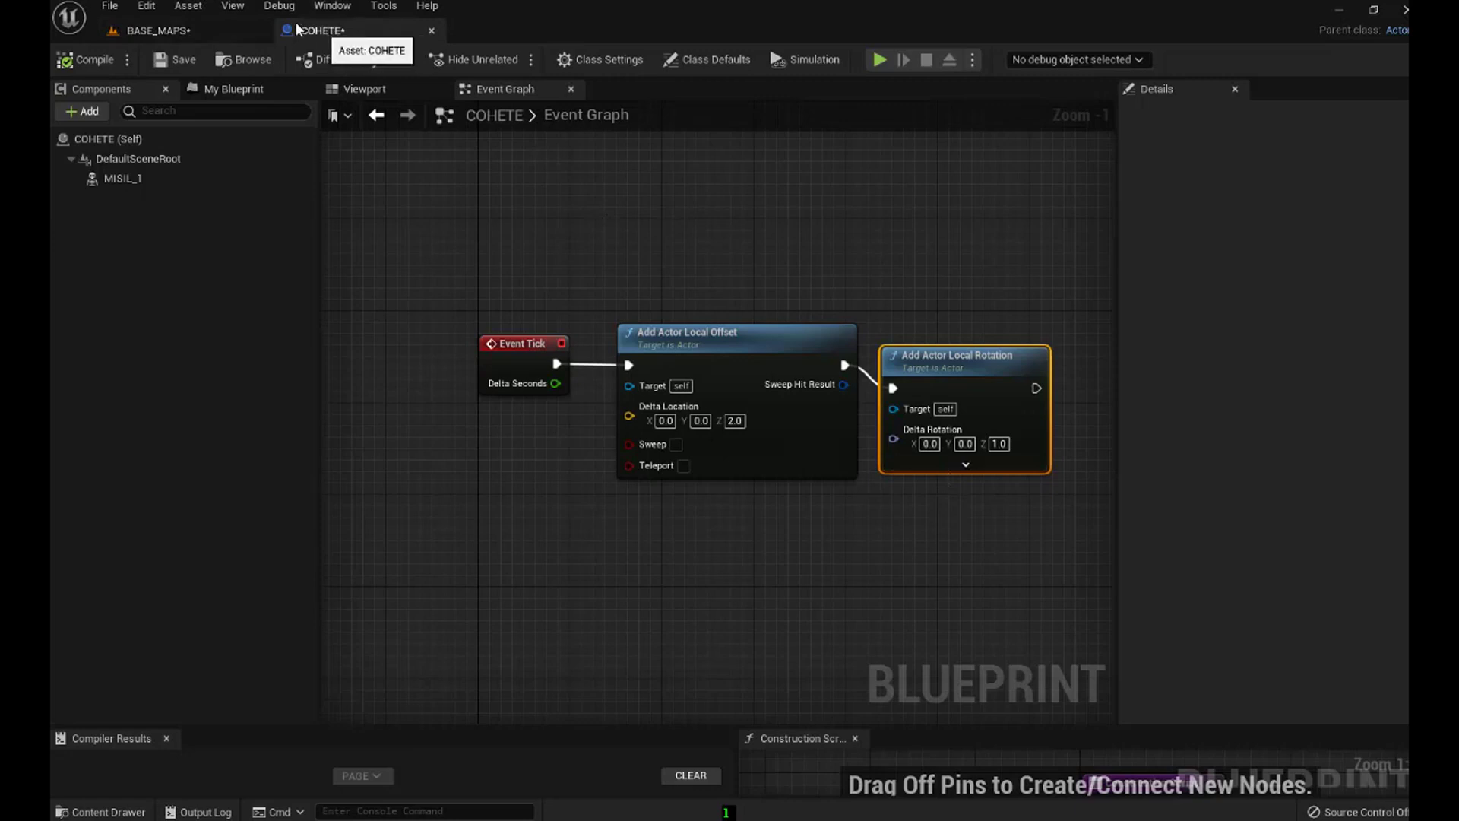
click(213, 32)
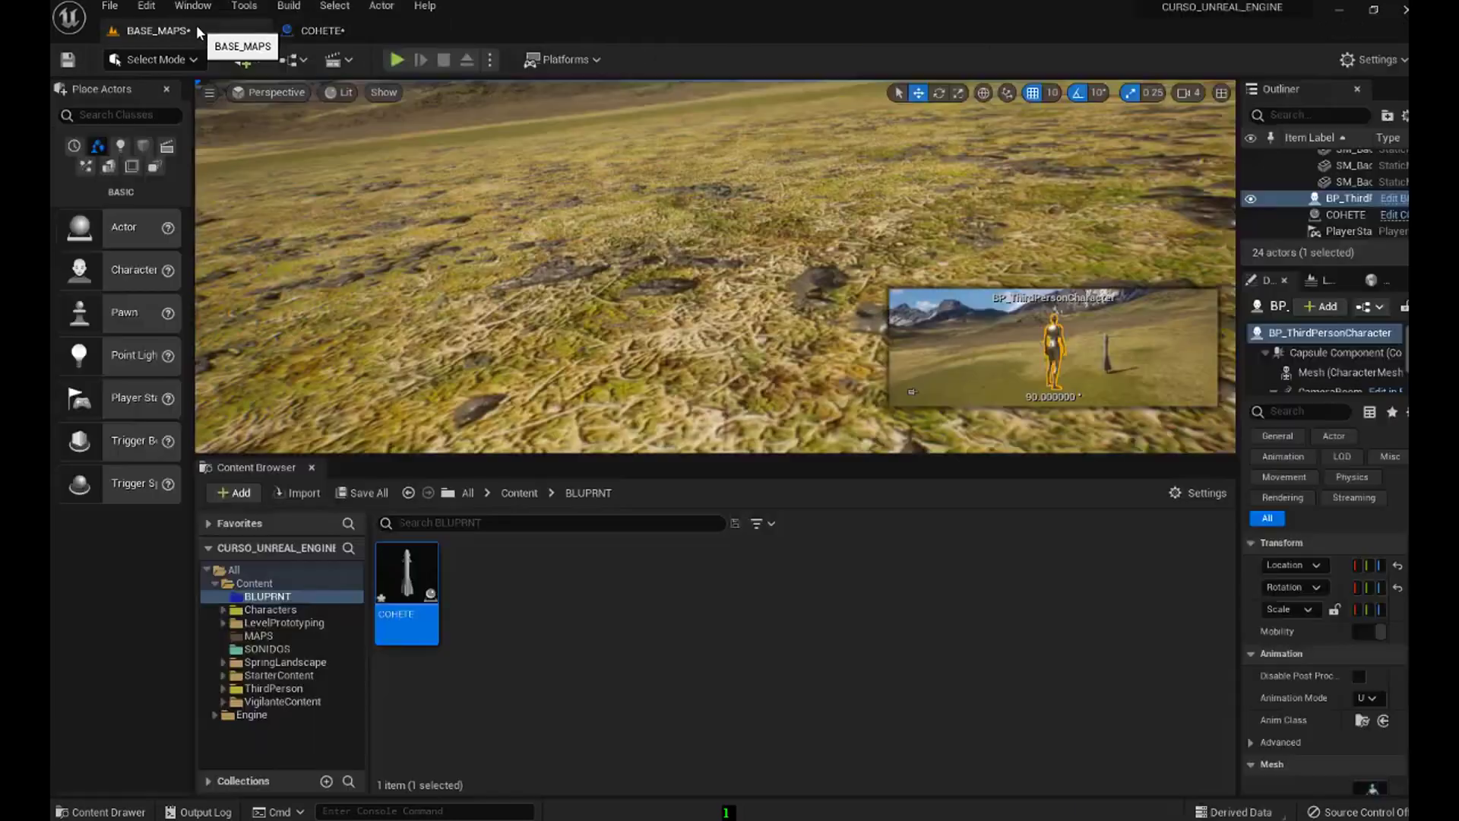
mouse_move(810, 287)
right_down()
mouse_move(810, 152)
mouse_move(810, 213)
right_up()
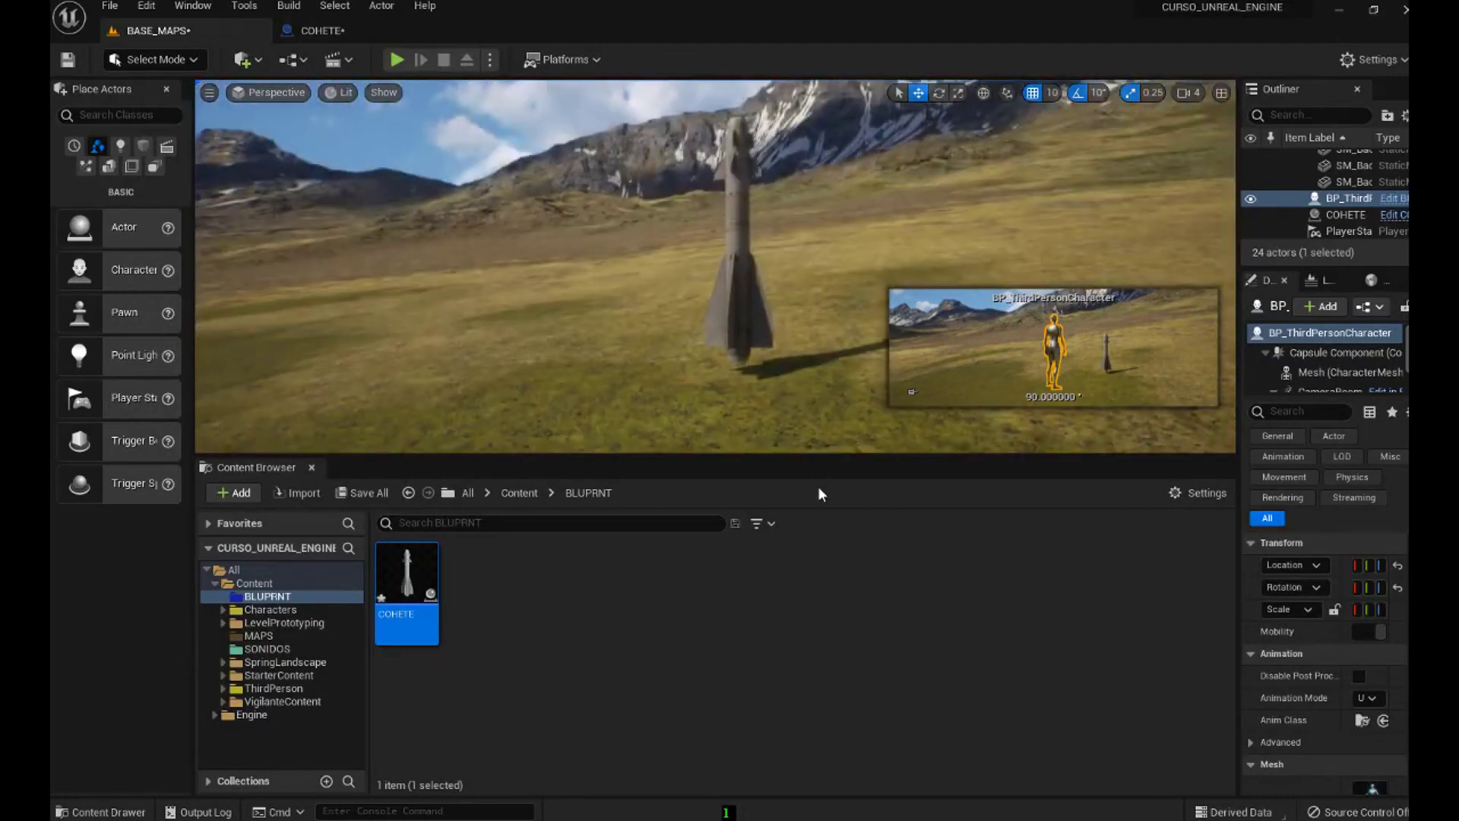
Enlarge the viewport, widen Outliner and Details, and nudge the COHETE rocket along Z to -412.
drag(789, 456, 816, 550)
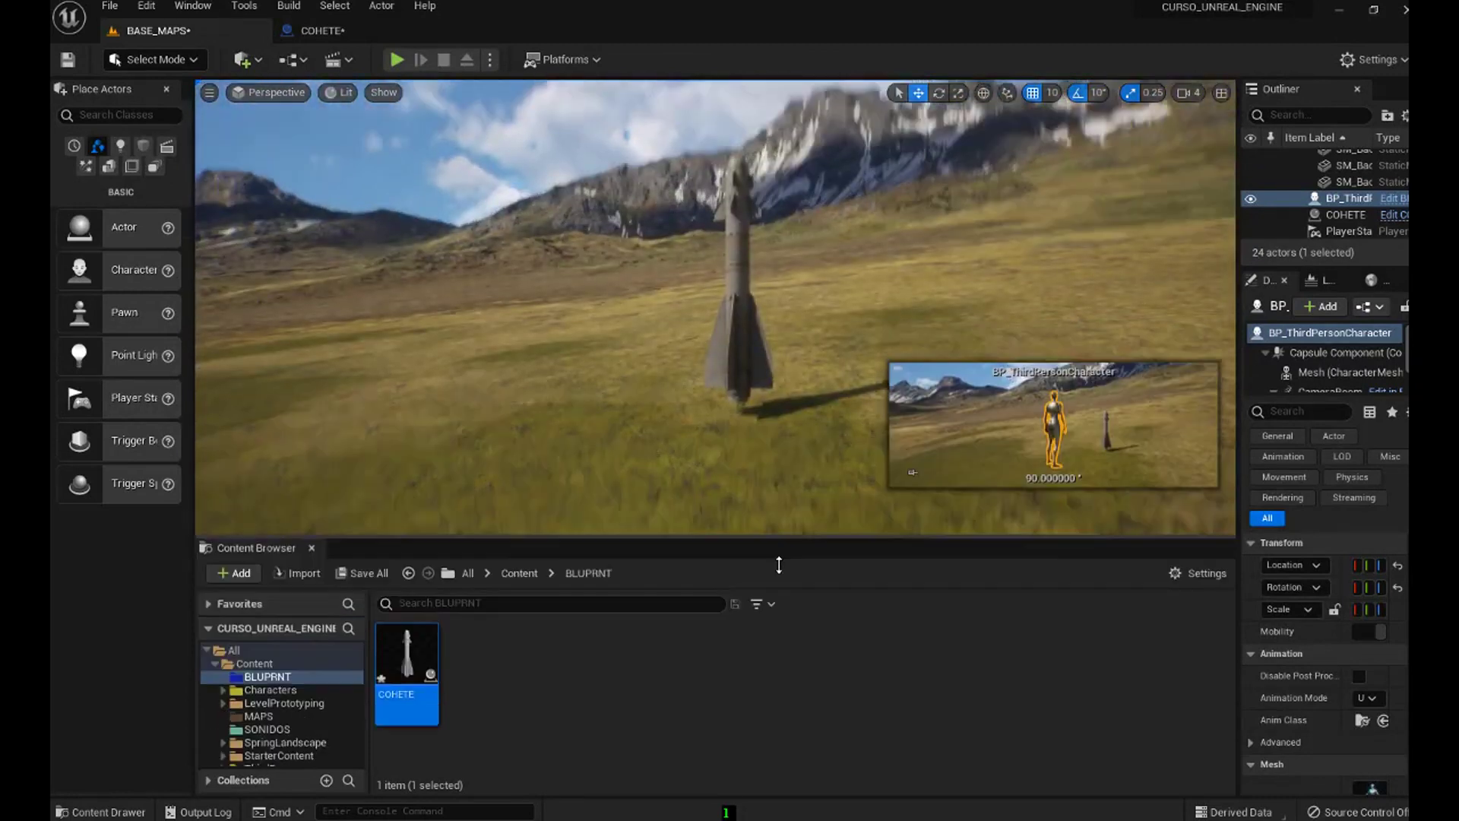
right_drag(769, 422, 769, 471)
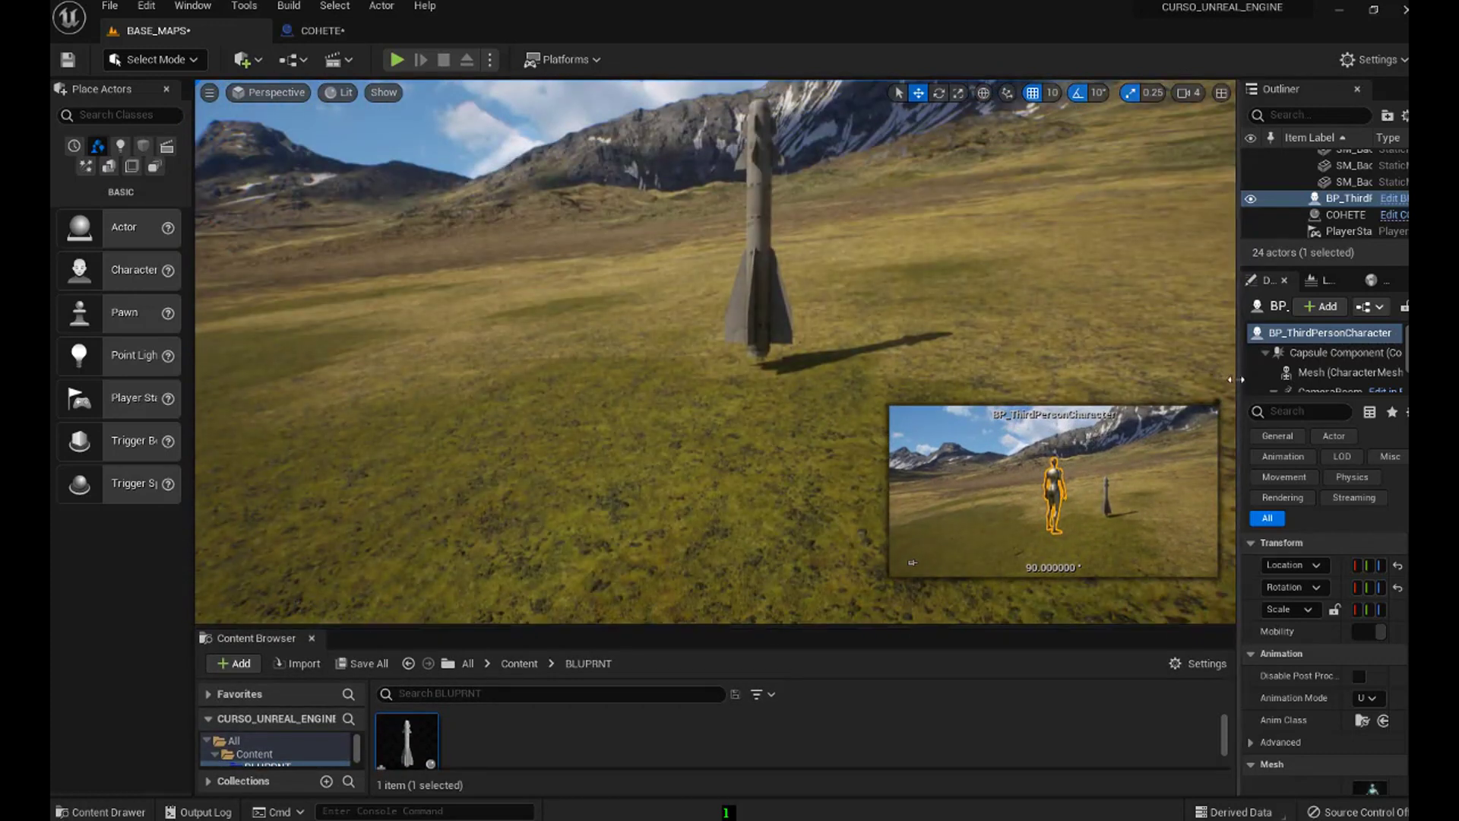
drag(1236, 379, 1044, 397)
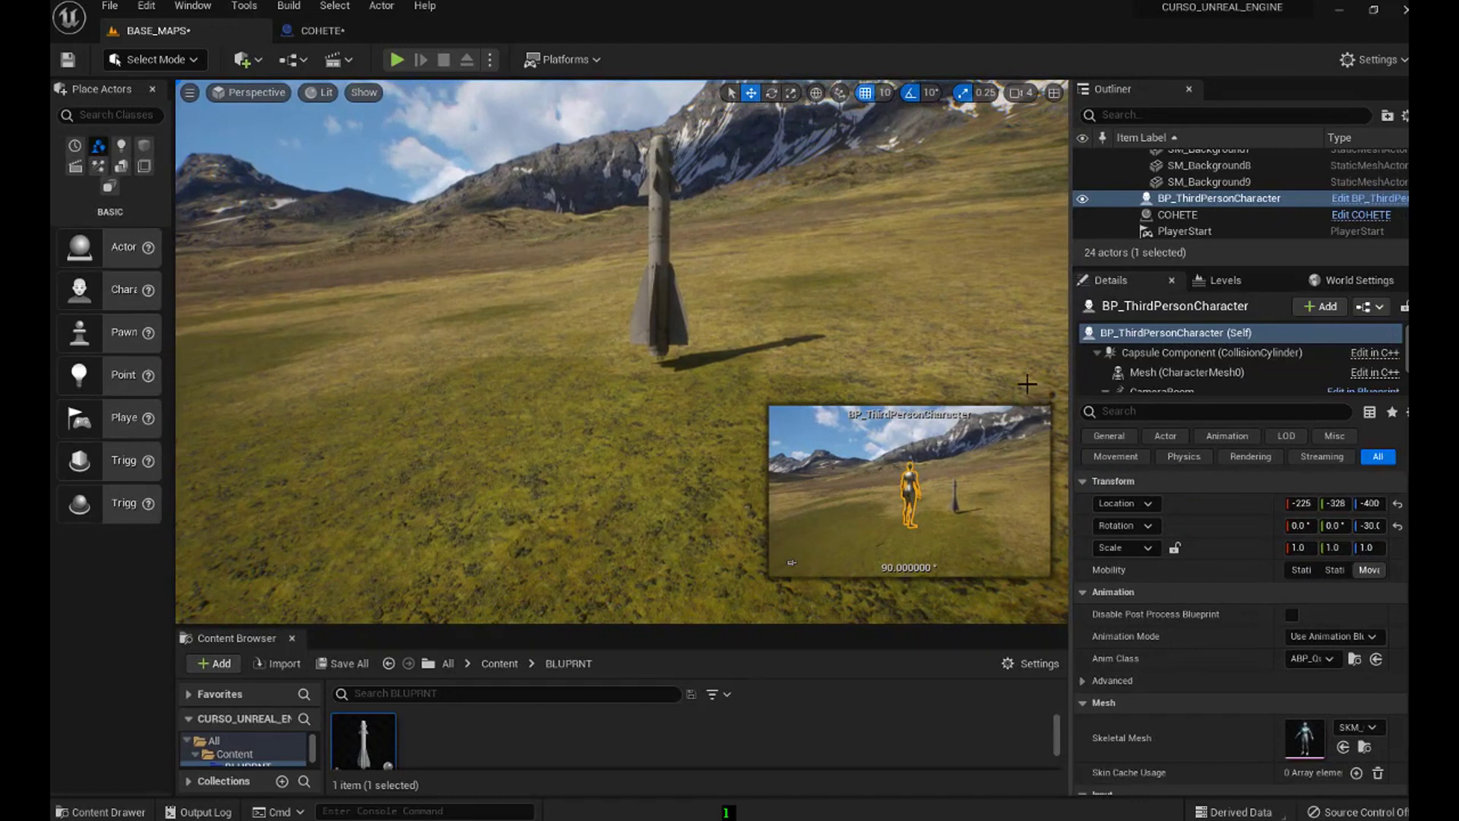
click(658, 232)
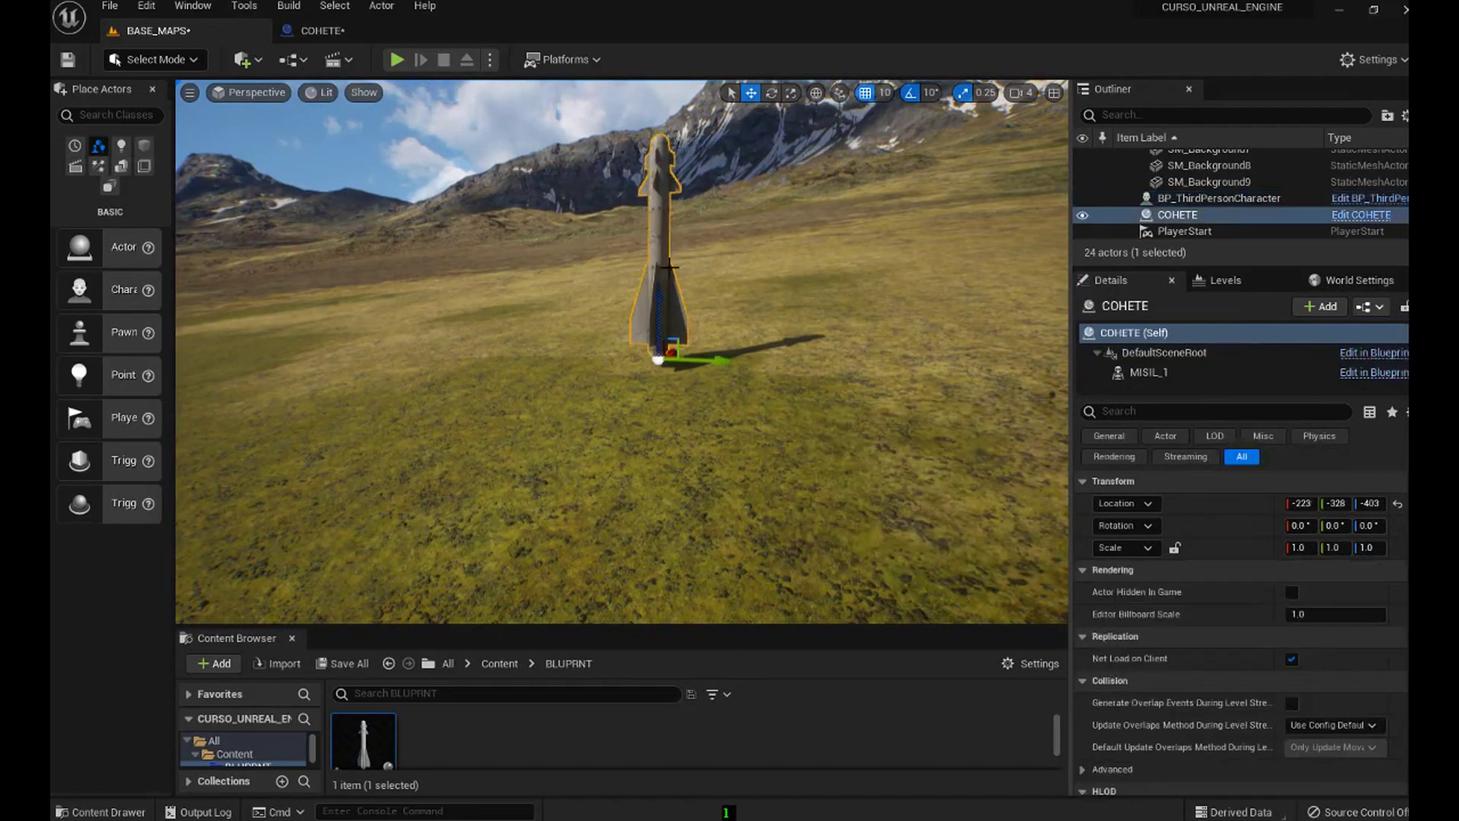
mouse_move(660, 309)
mouse_down()
mouse_move(662, 208)
mouse_move(659, 273)
mouse_up()
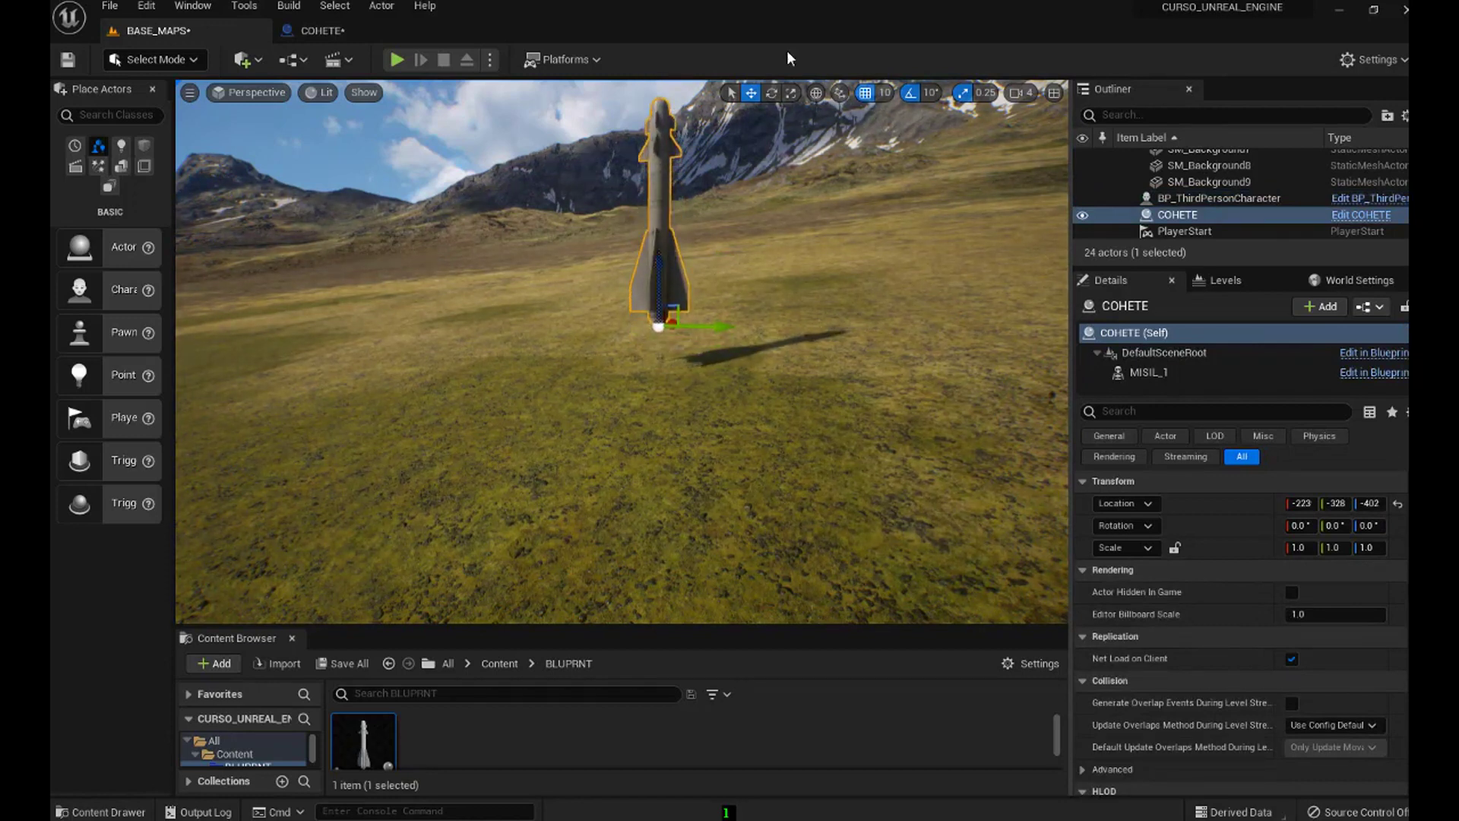
Trial-tilt the rocket 10 and 20 degrees about X with the Rotate tool, then undo to 0, 0, 0.
click(773, 94)
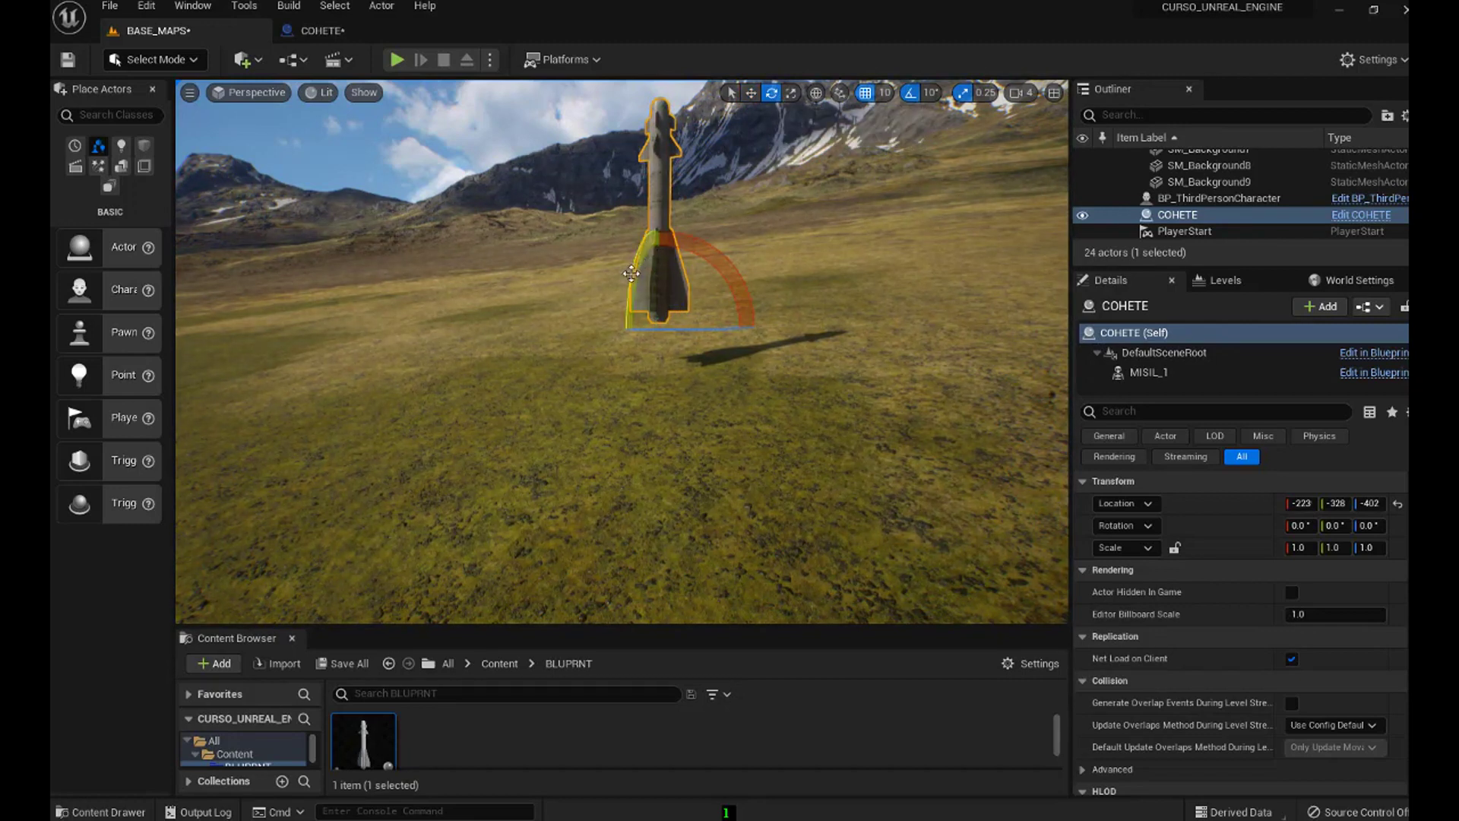
mouse_move(630, 274)
mouse_down()
mouse_move(631, 329)
mouse_move(689, 242)
mouse_move(614, 151)
mouse_up()
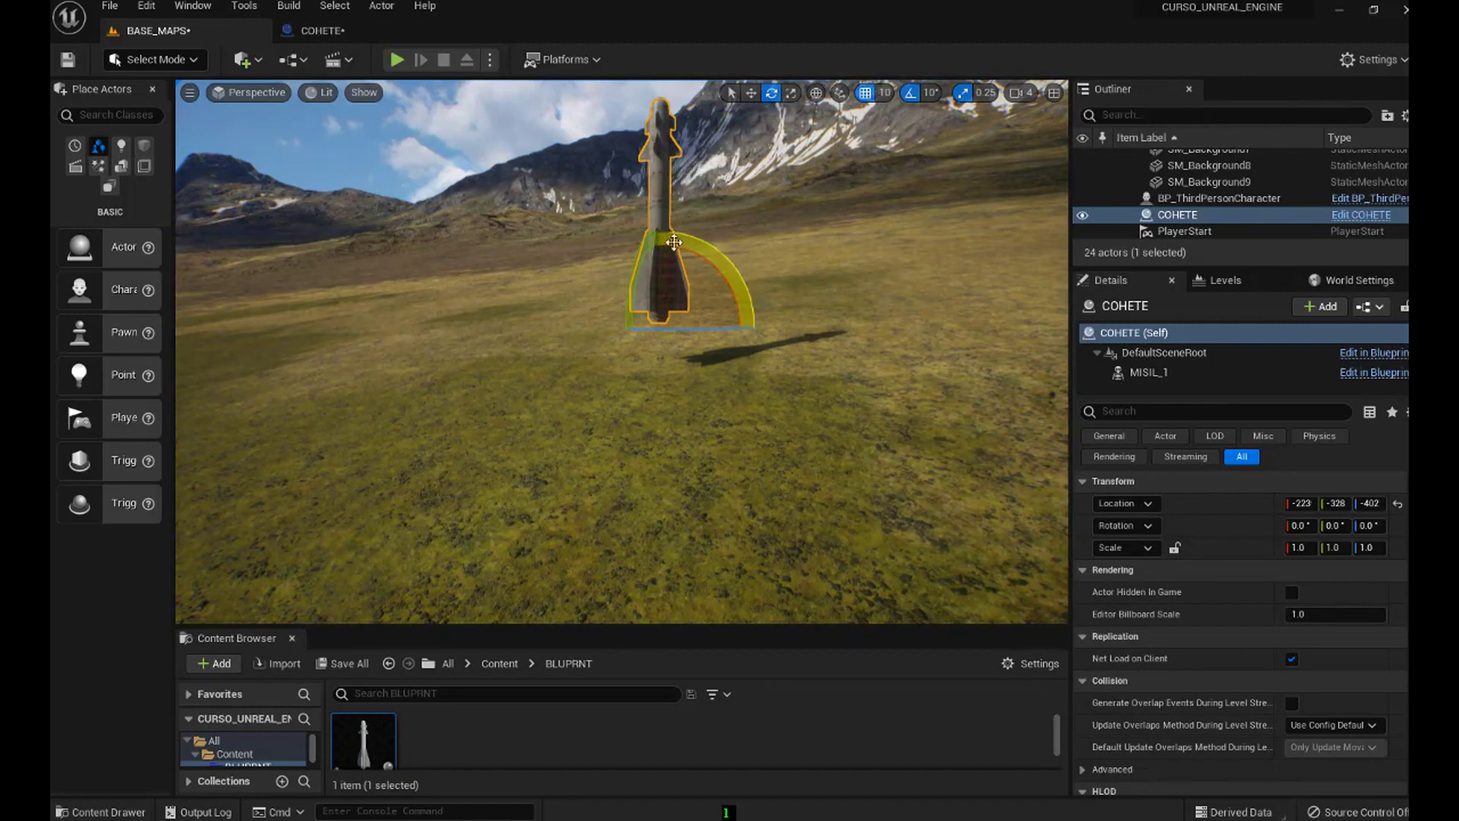
drag(674, 238, 672, 239)
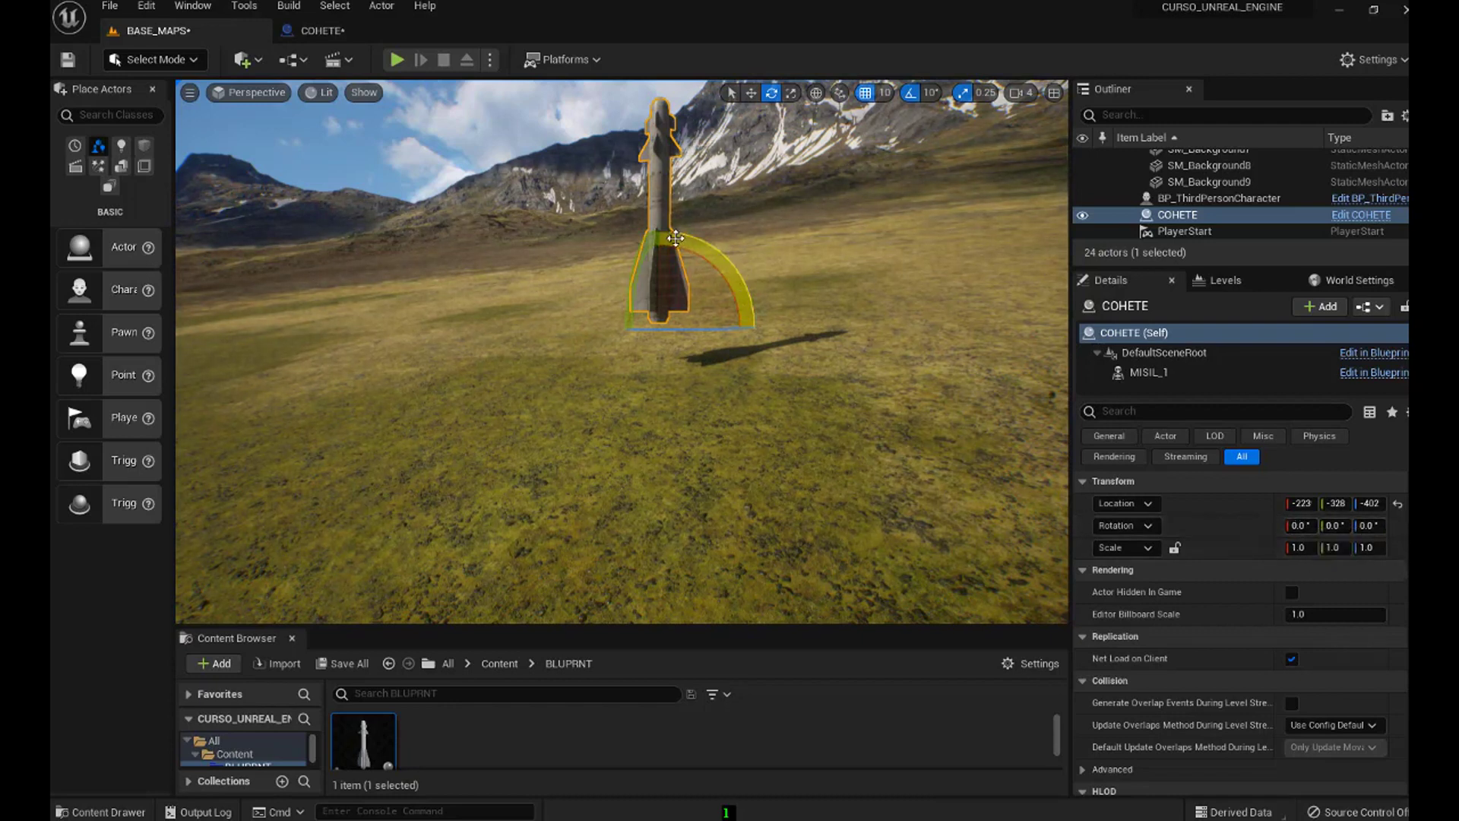
drag(675, 238, 706, 242)
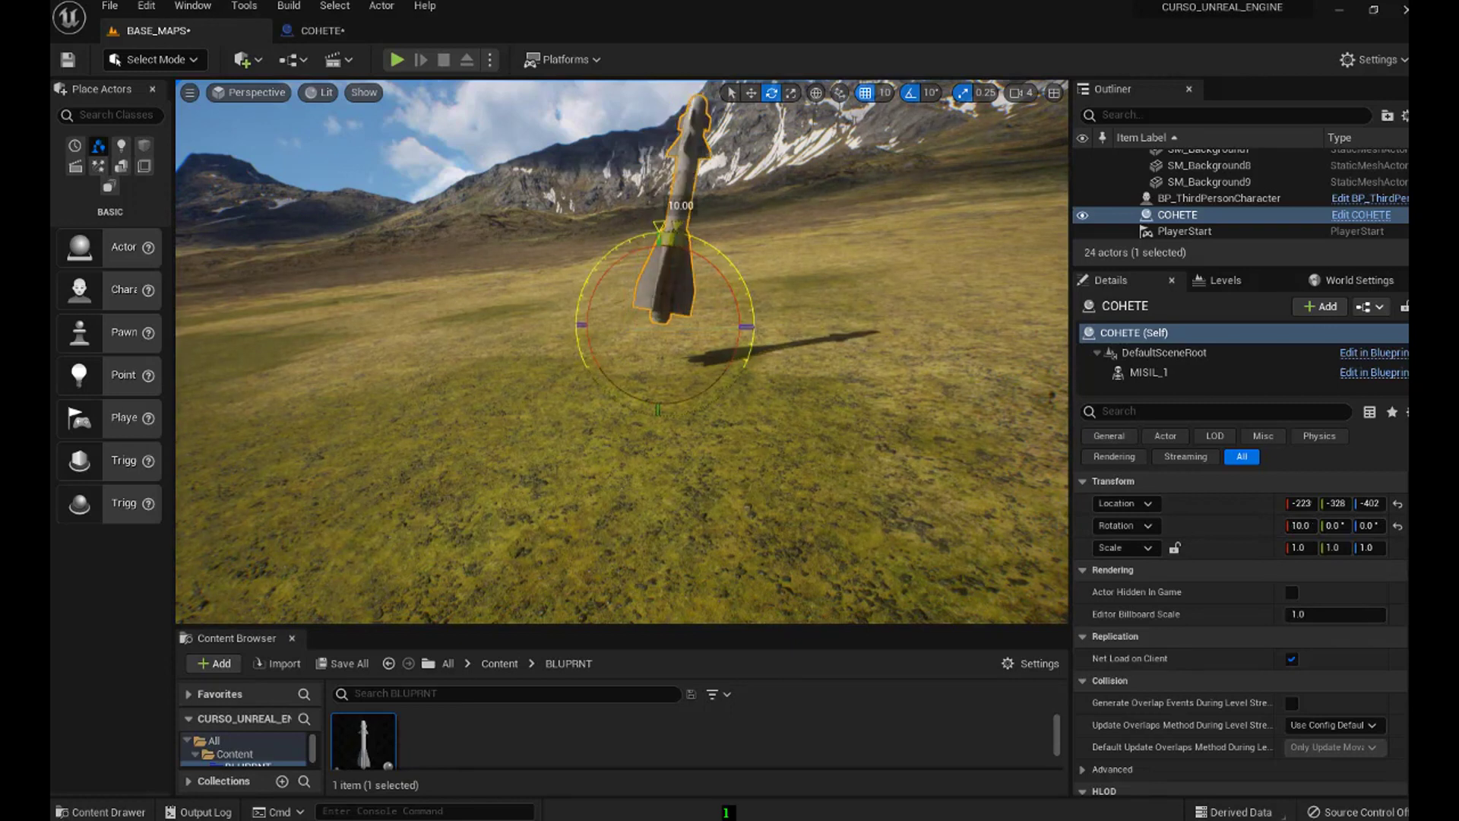
mouse_move(707, 242)
mouse_down()
mouse_move(738, 243)
mouse_move(814, 312)
mouse_up()
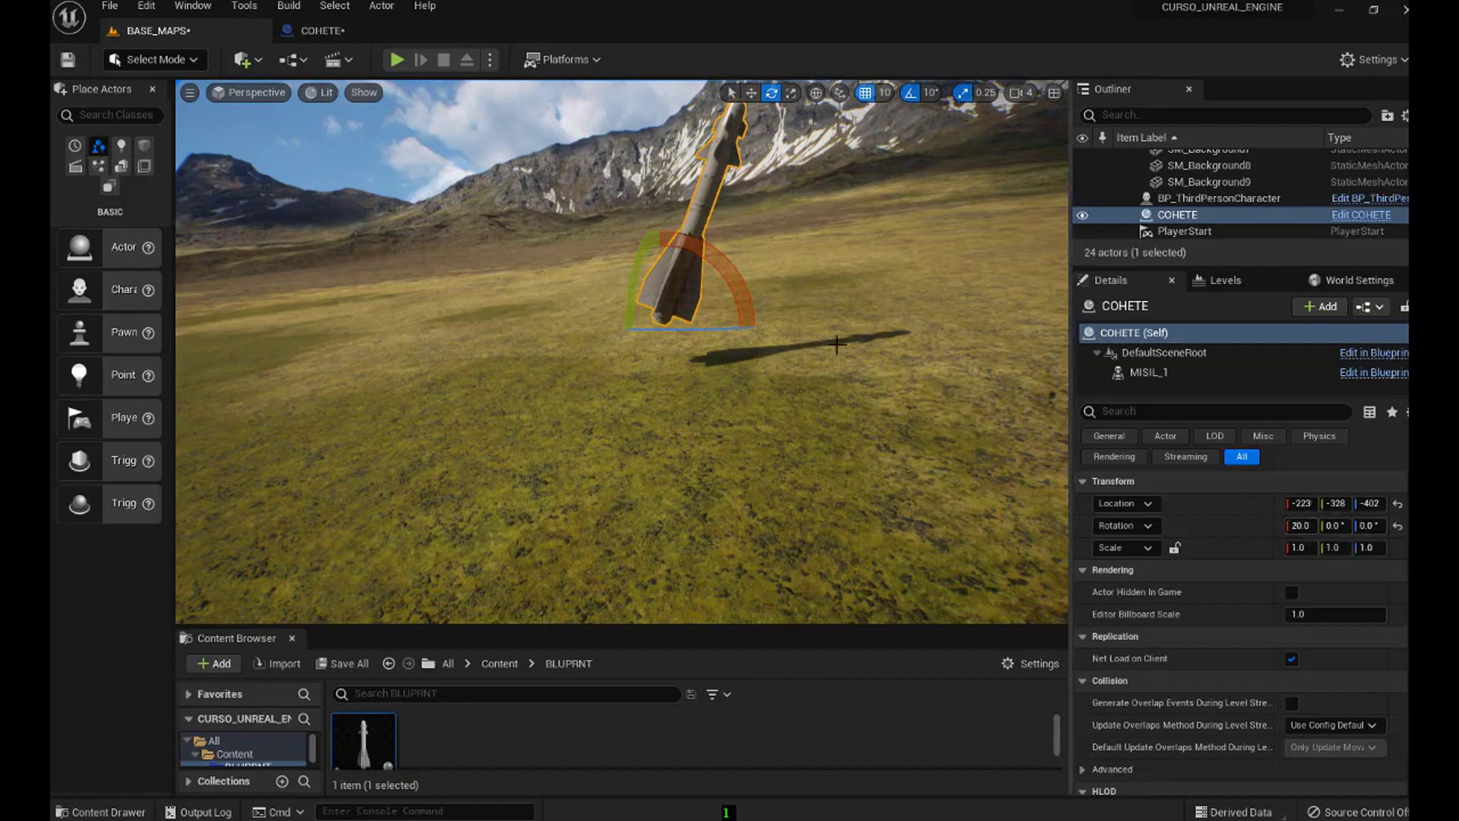
key(ctrl+z)
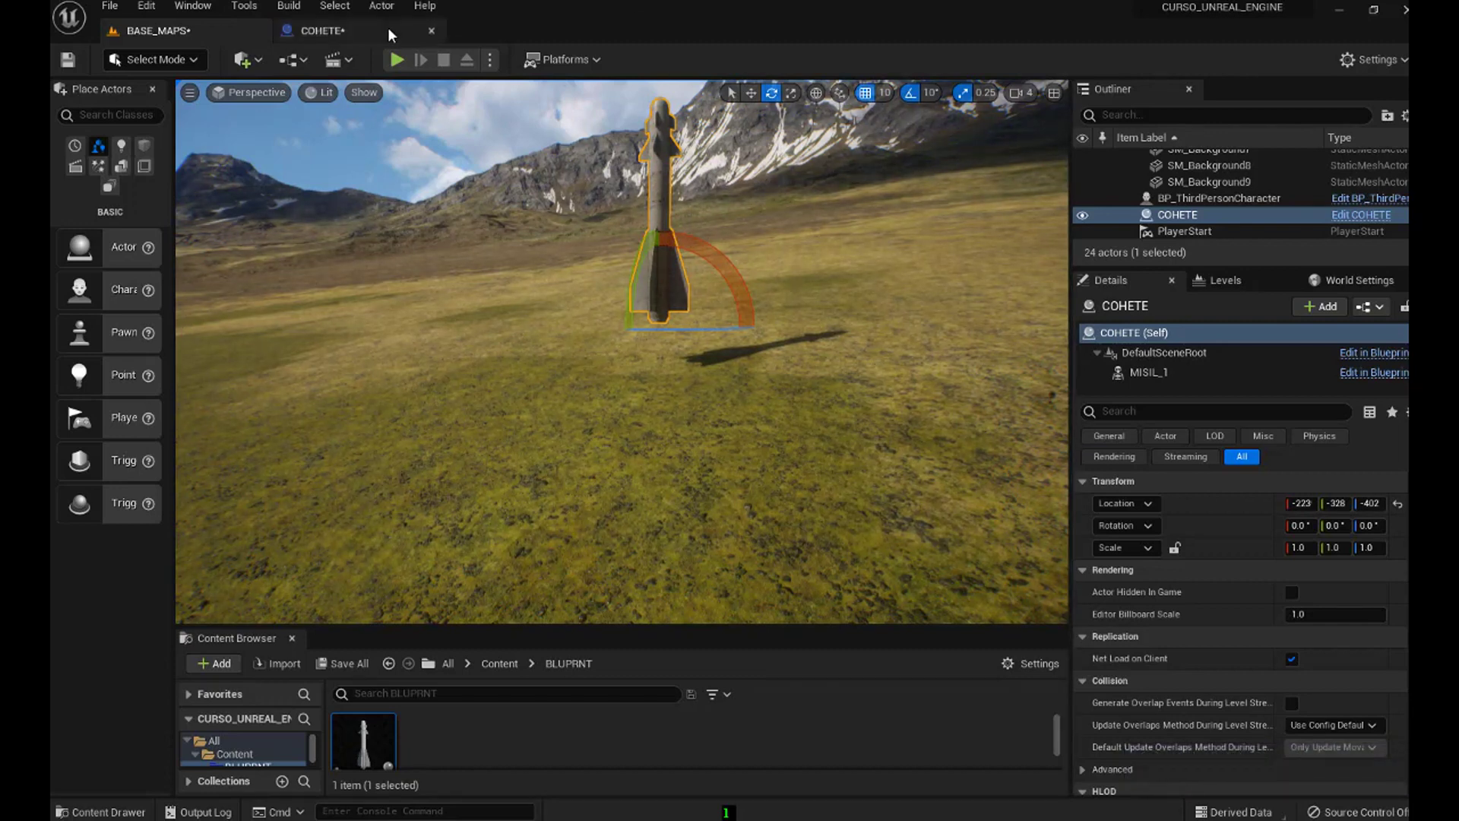
In the COHETE graph, set Add Actor Local Rotation's Delta Rotation Z to 1 and X to 2.
click(363, 30)
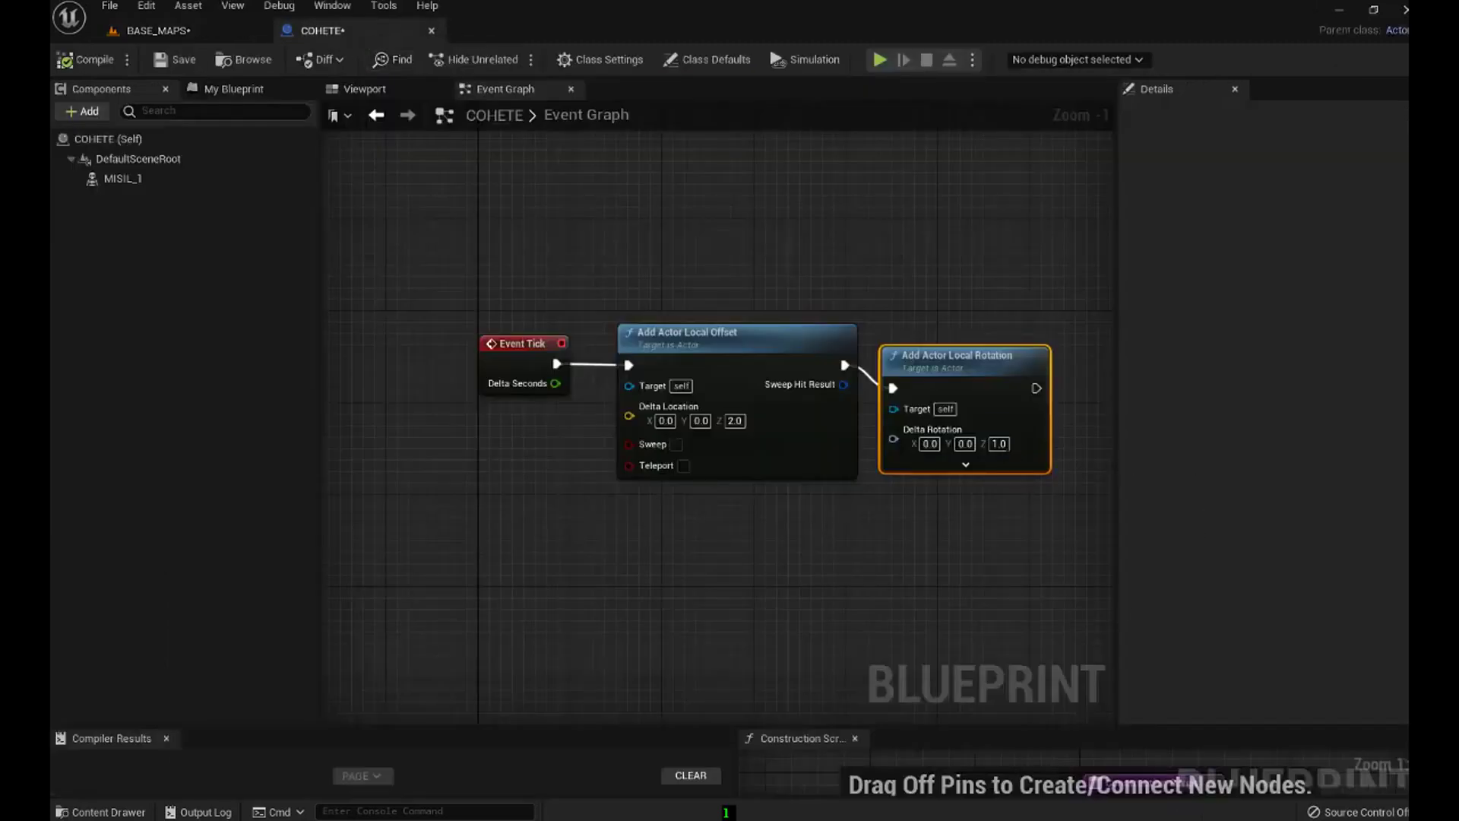
click(1000, 444)
key(BackSpace)
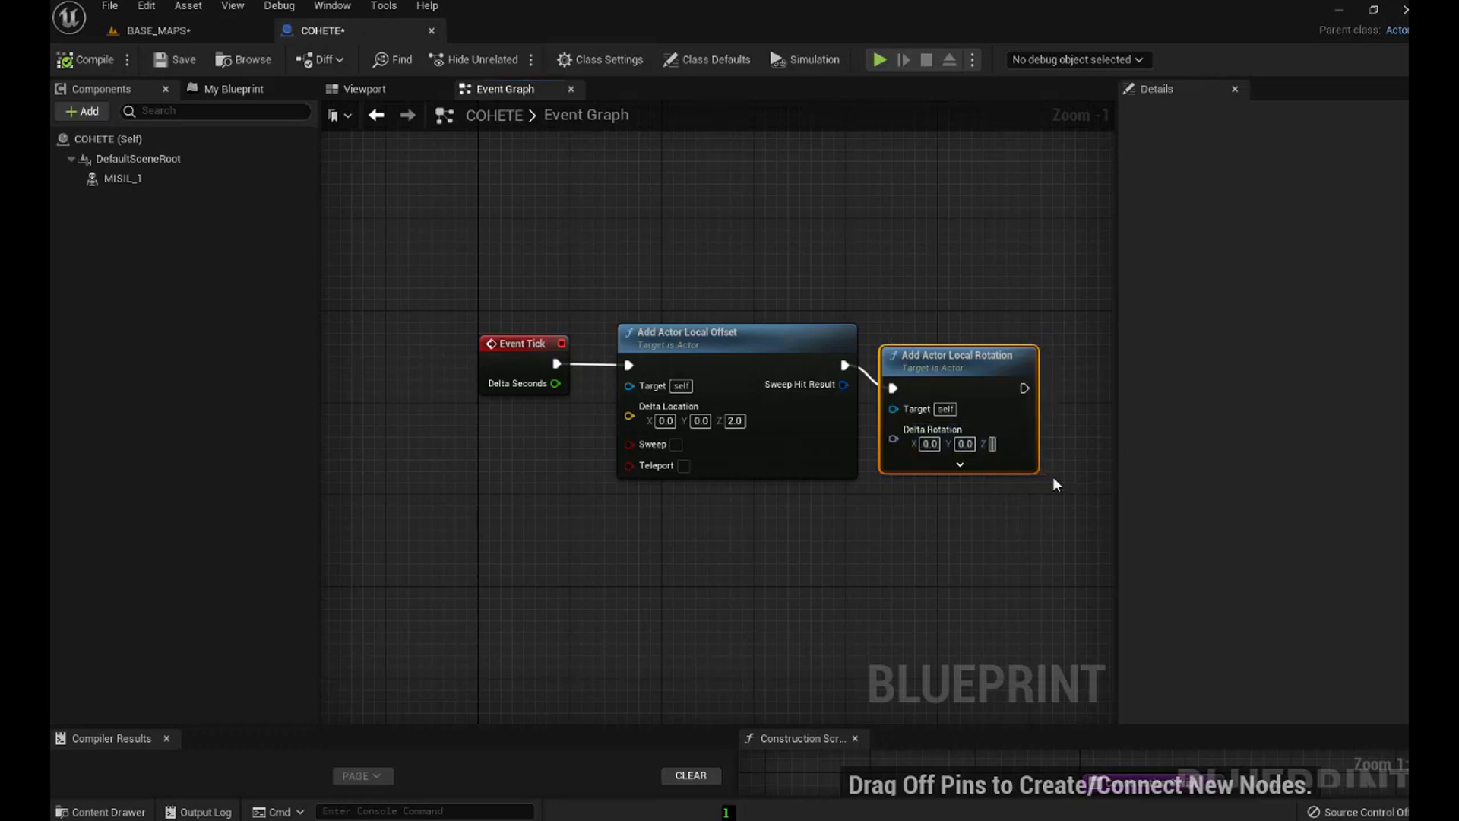
text(1)
click(928, 444)
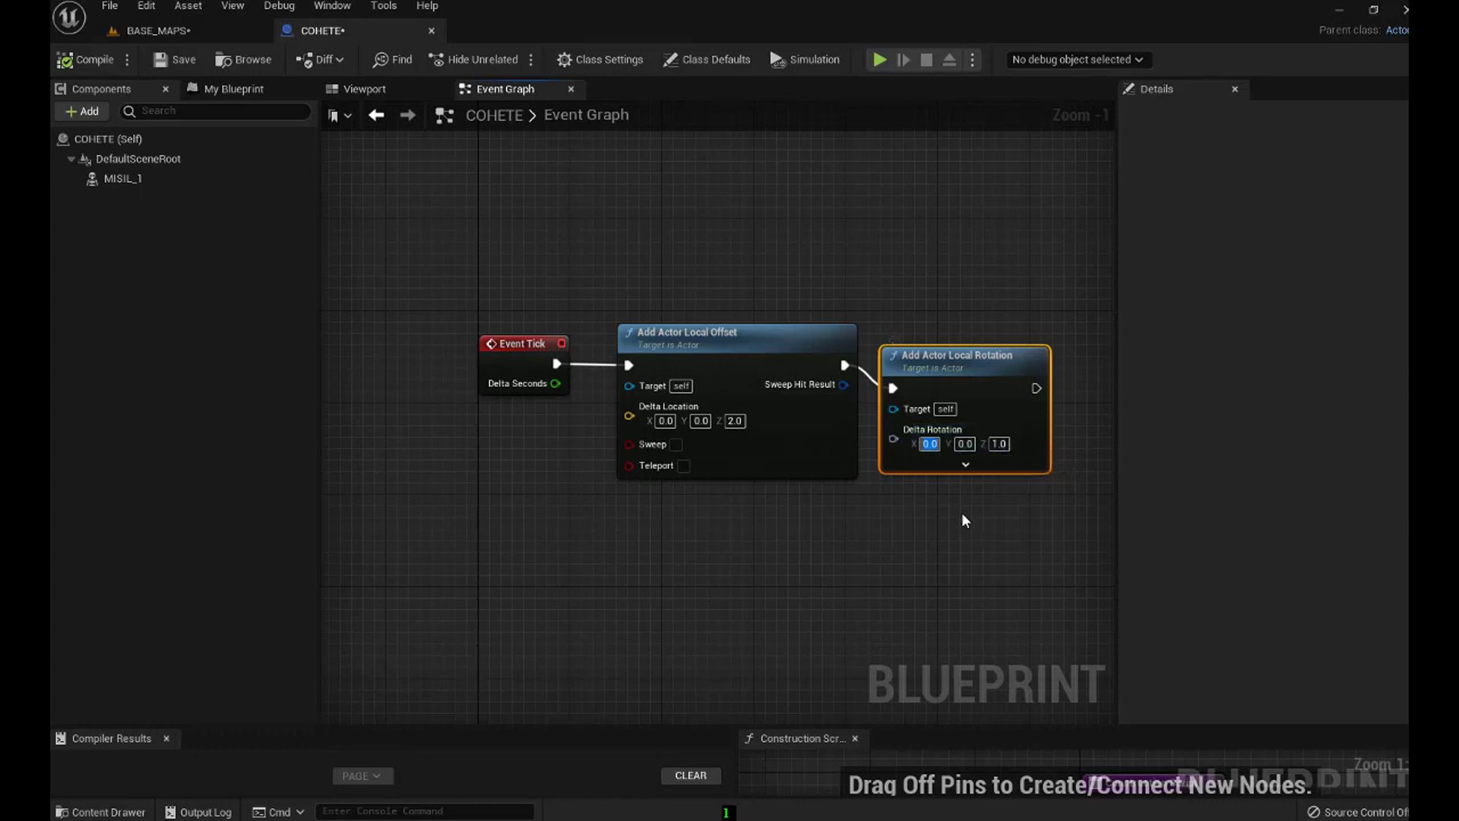
text(2)
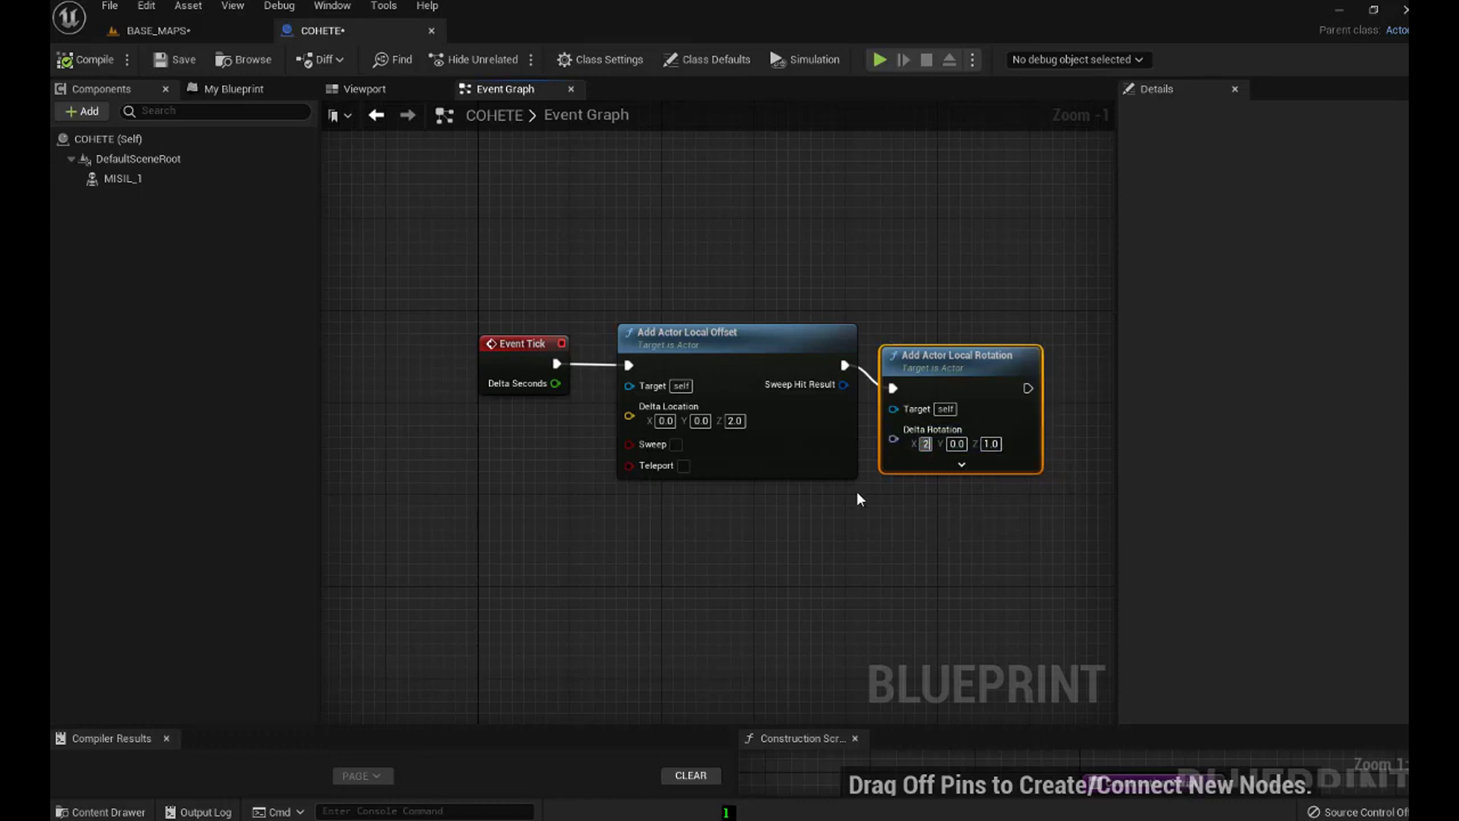
Compile and save the COHETE Blueprint, then return to the BASE_MAPS level.
click(61, 64)
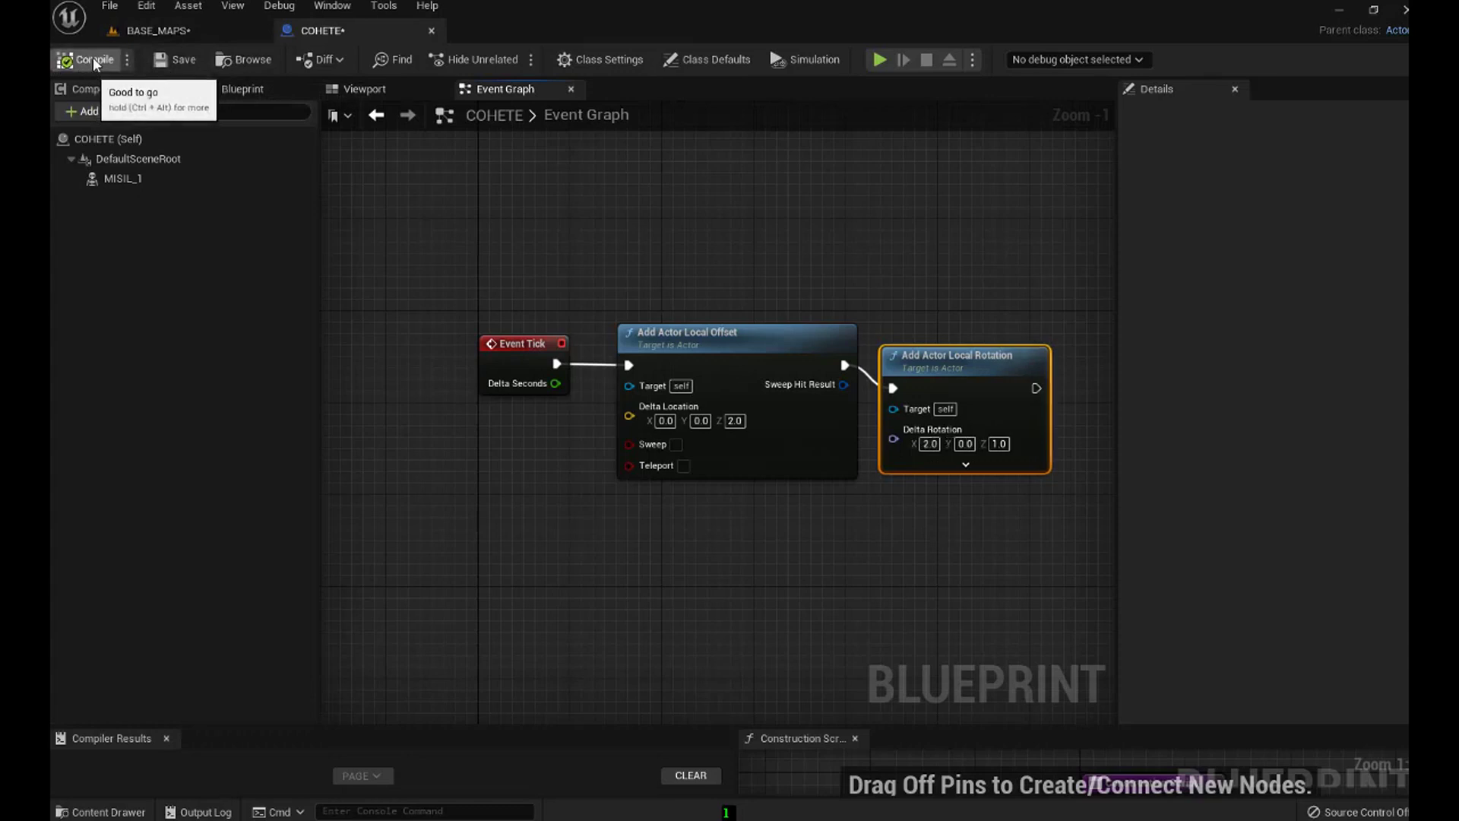
click(185, 63)
click(156, 30)
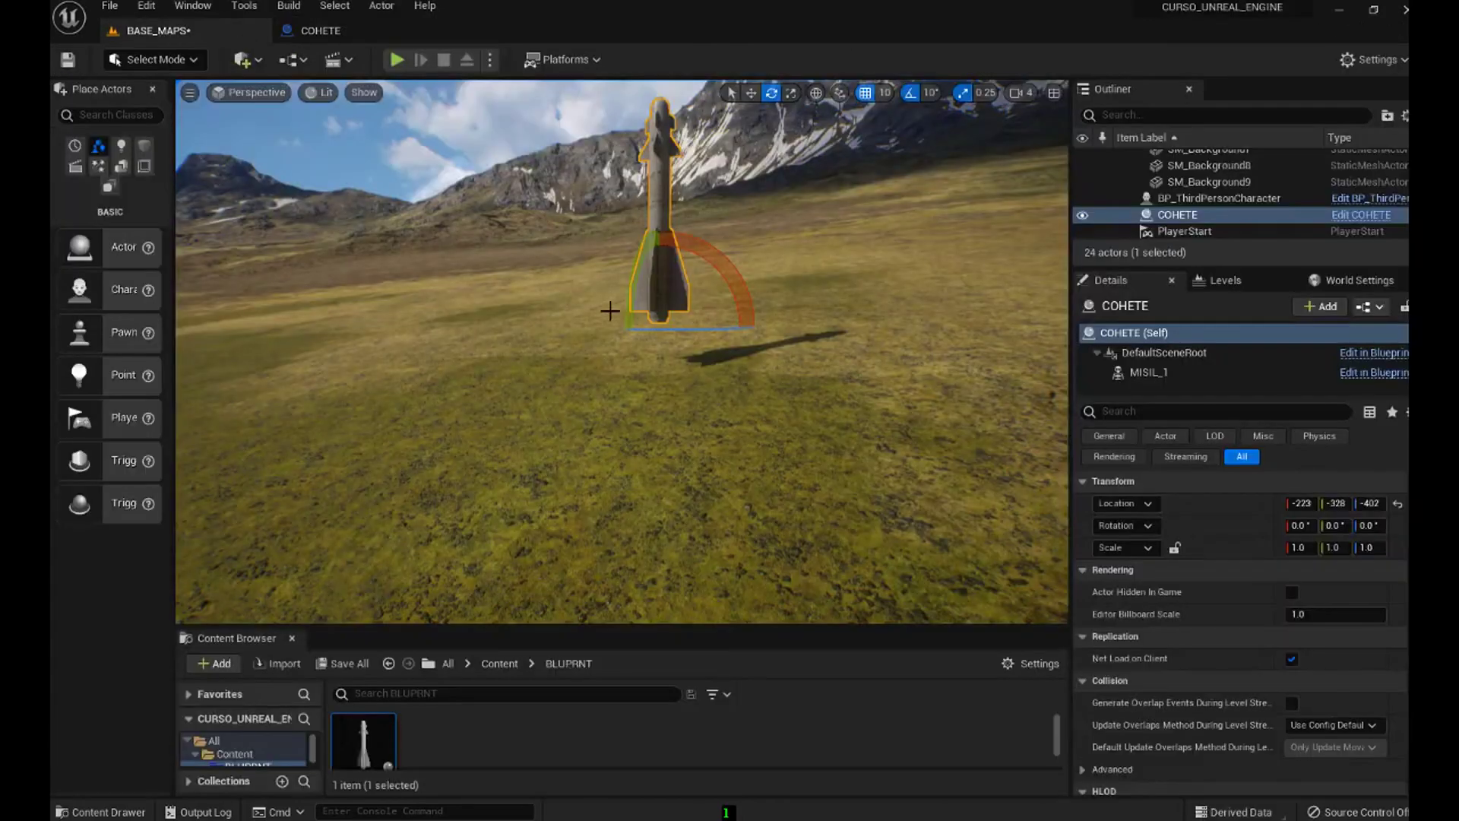
Lower the third-person character onto the ground at Z -405 with the Move tool.
scroll(648, 374, down, 3)
scroll(648, 375, down, 3)
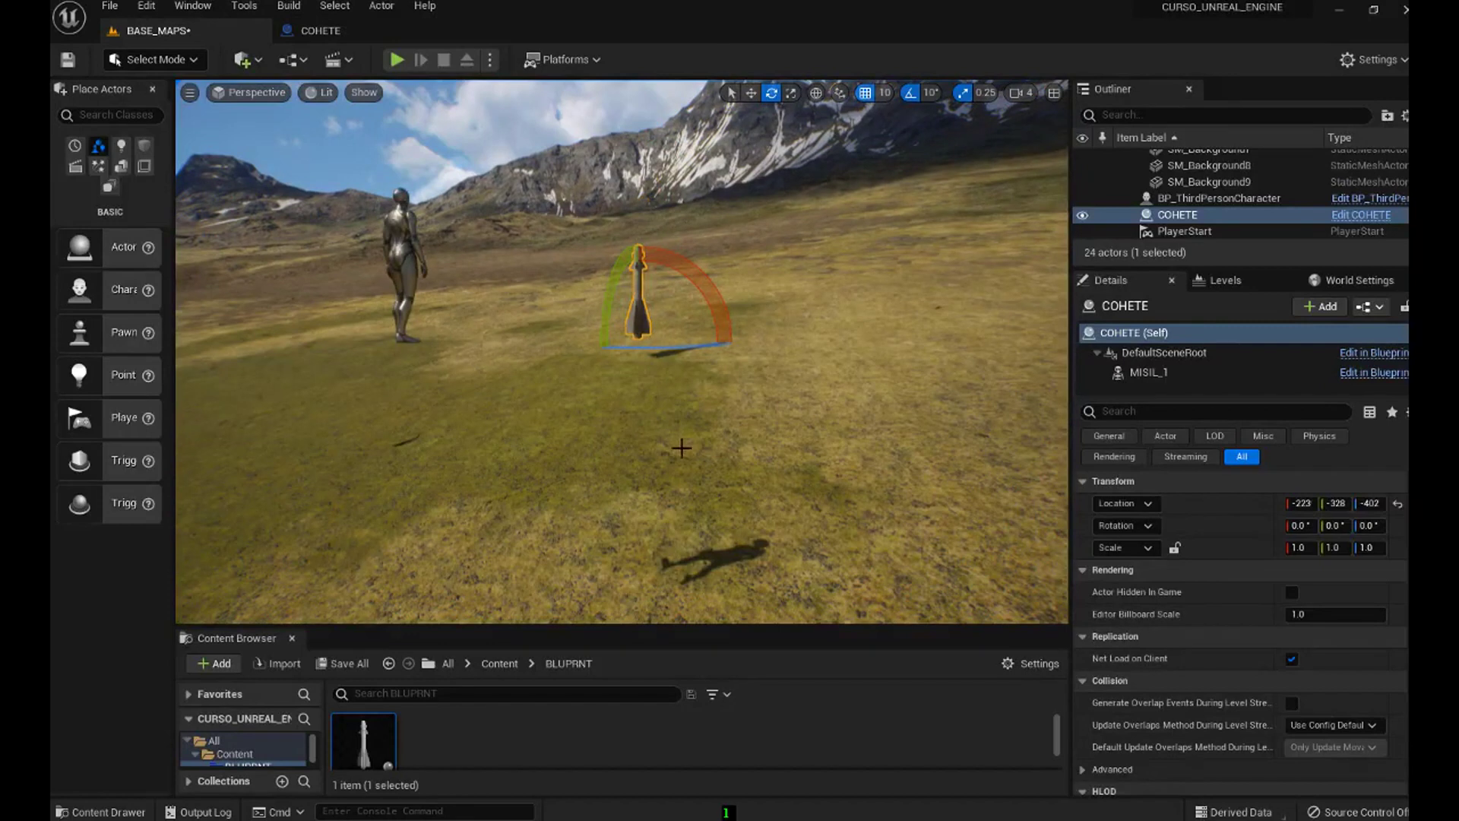
right_drag(682, 449, 666, 424)
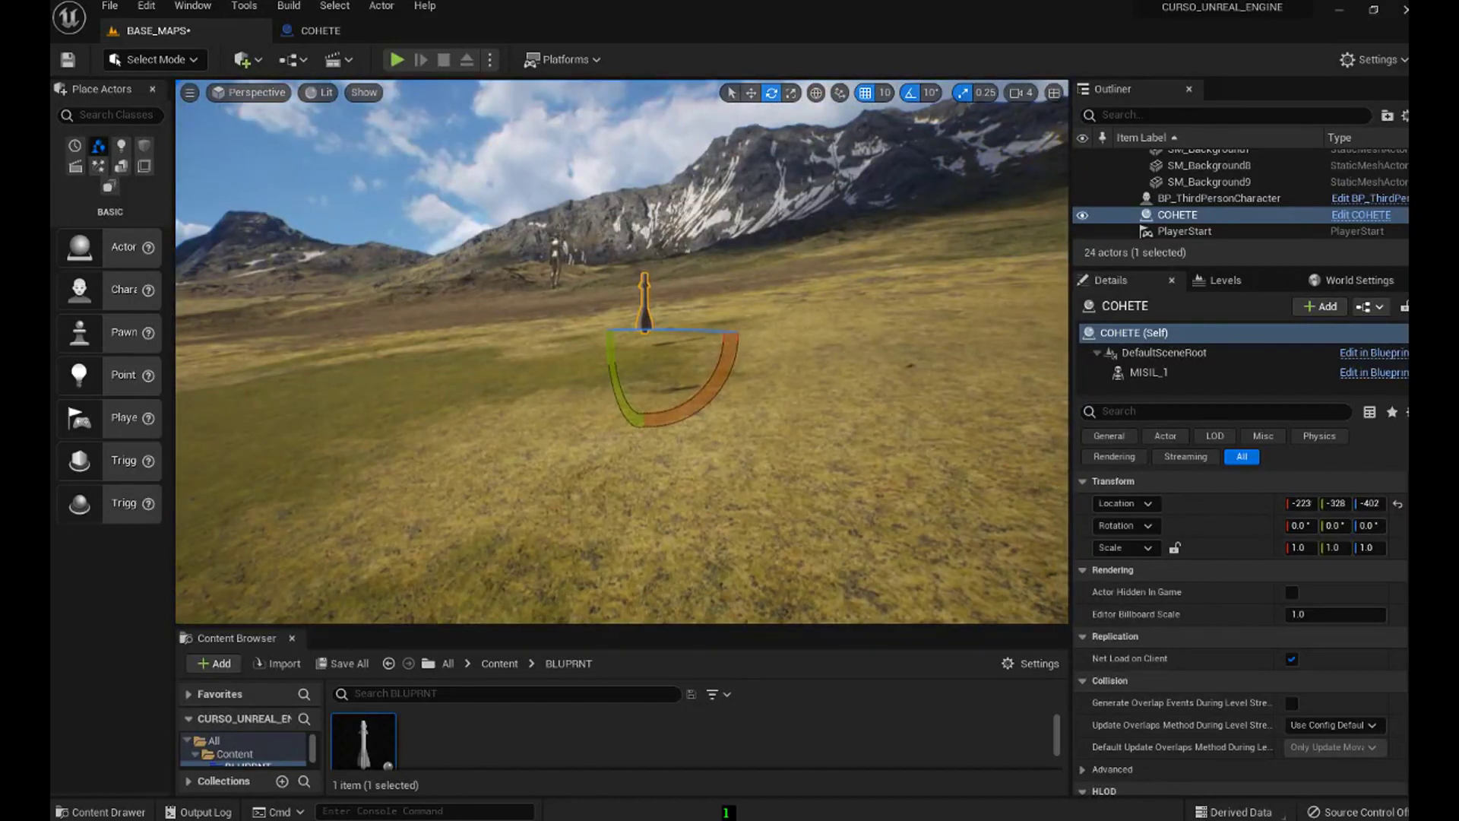
click(555, 250)
key(w)
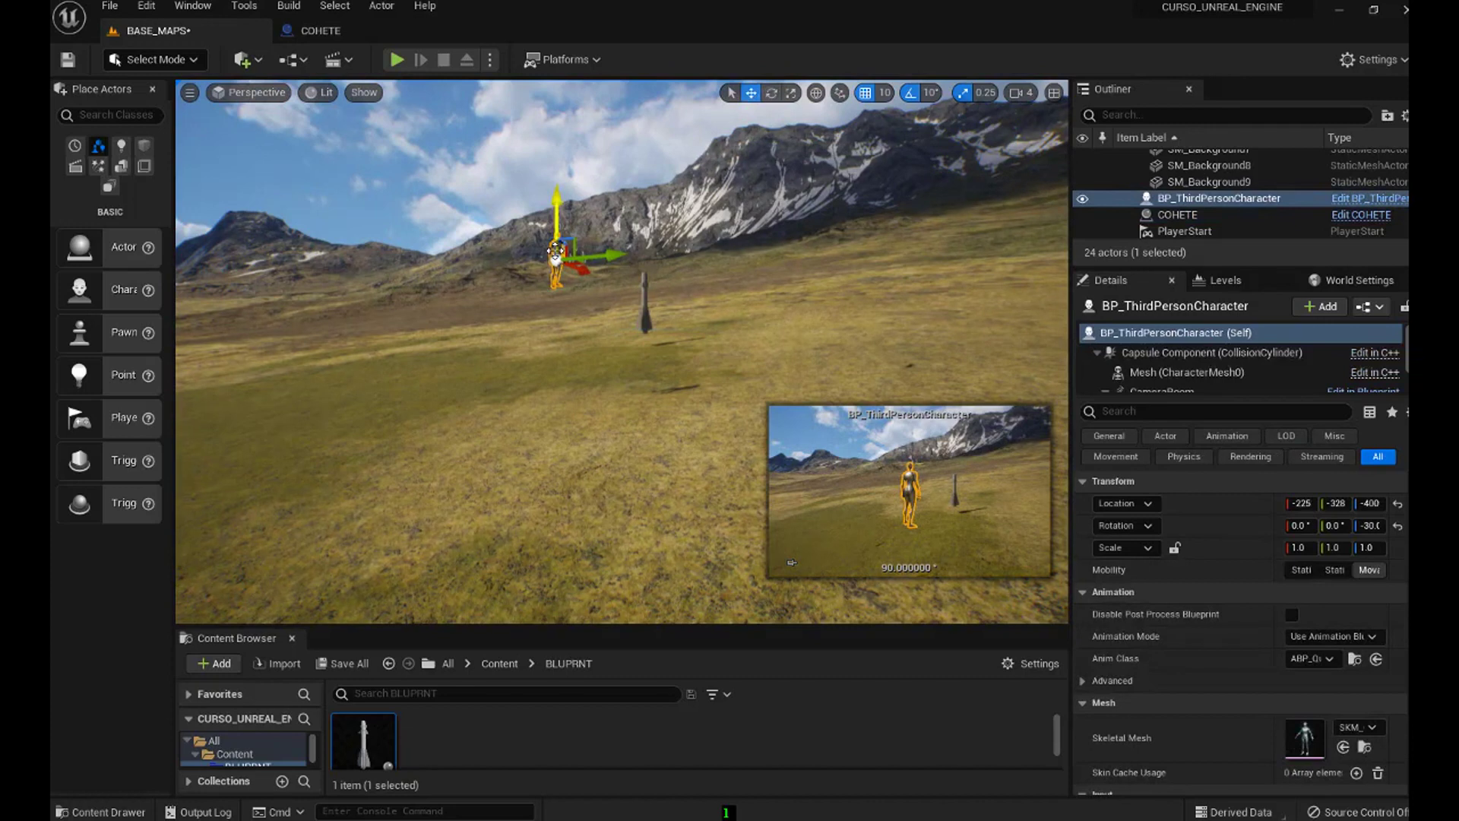
mouse_move(557, 228)
mouse_down()
mouse_move(557, 372)
mouse_move(499, 435)
mouse_up()
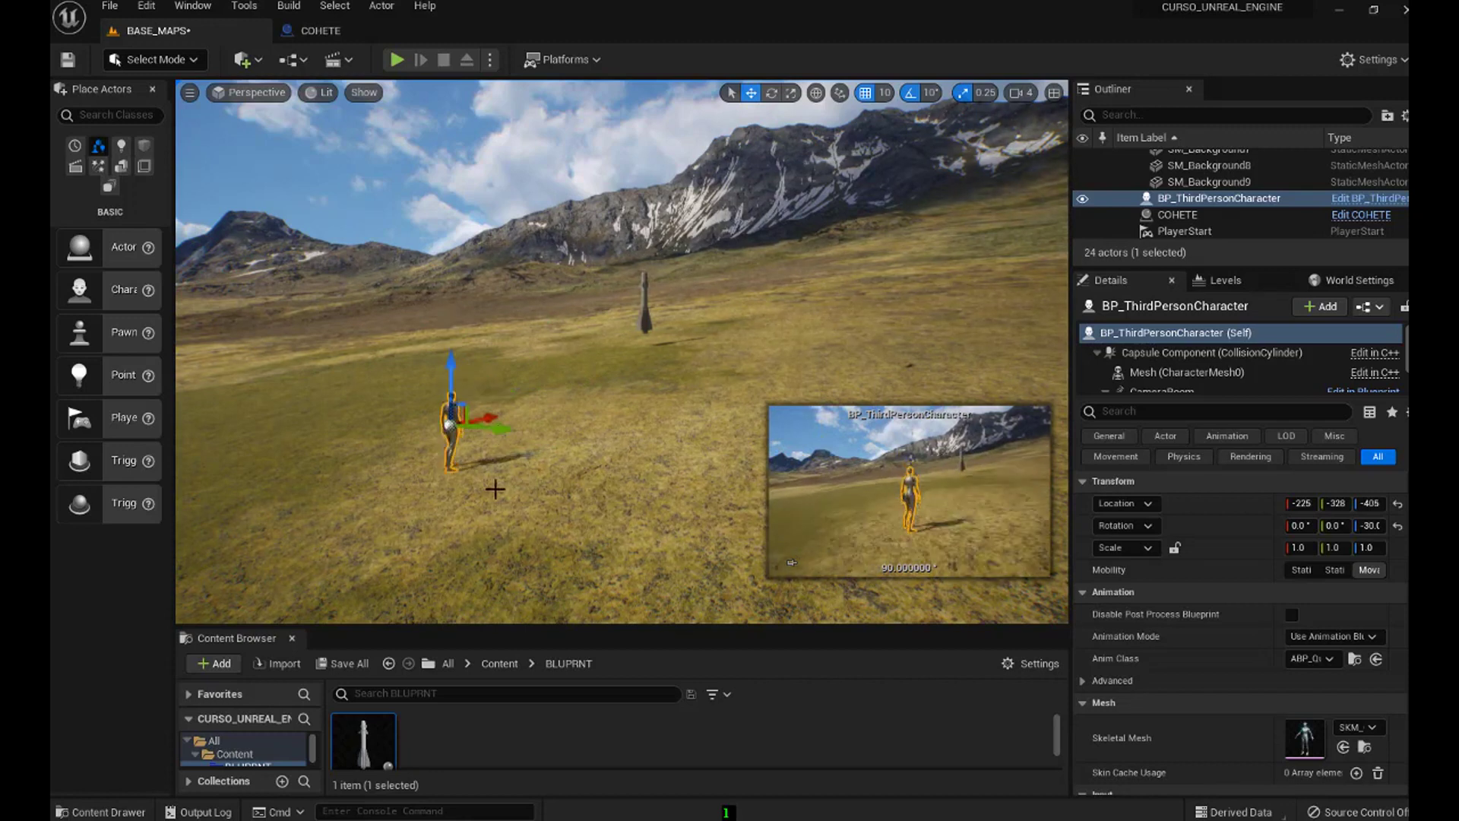
mouse_move(476, 491)
right_down()
mouse_move(488, 495)
mouse_move(472, 491)
right_up()
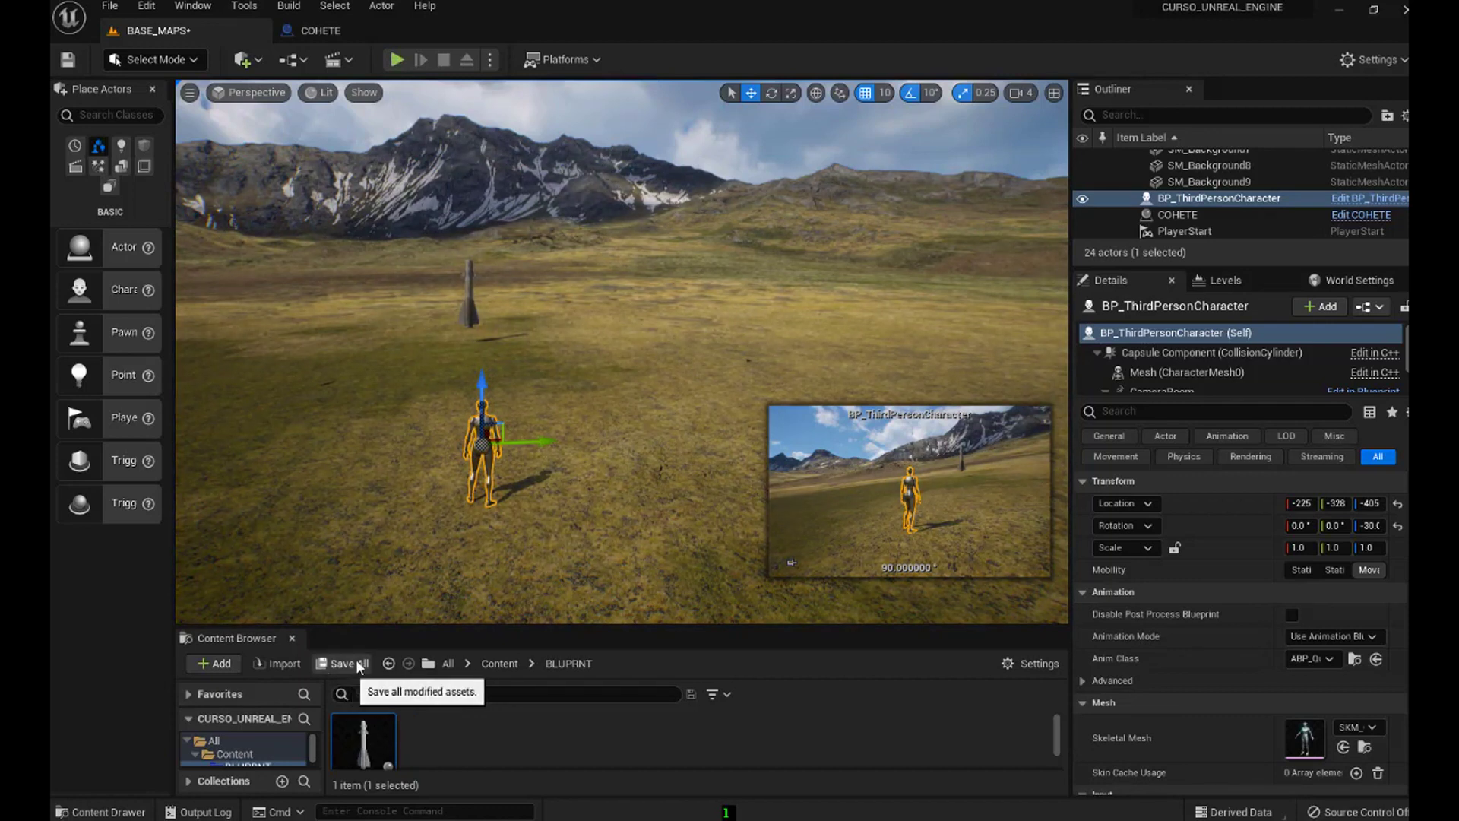
Play-test the level with the rocket tumbling skyward, stop it, and reopen COHETE's Event Graph.
click(399, 61)
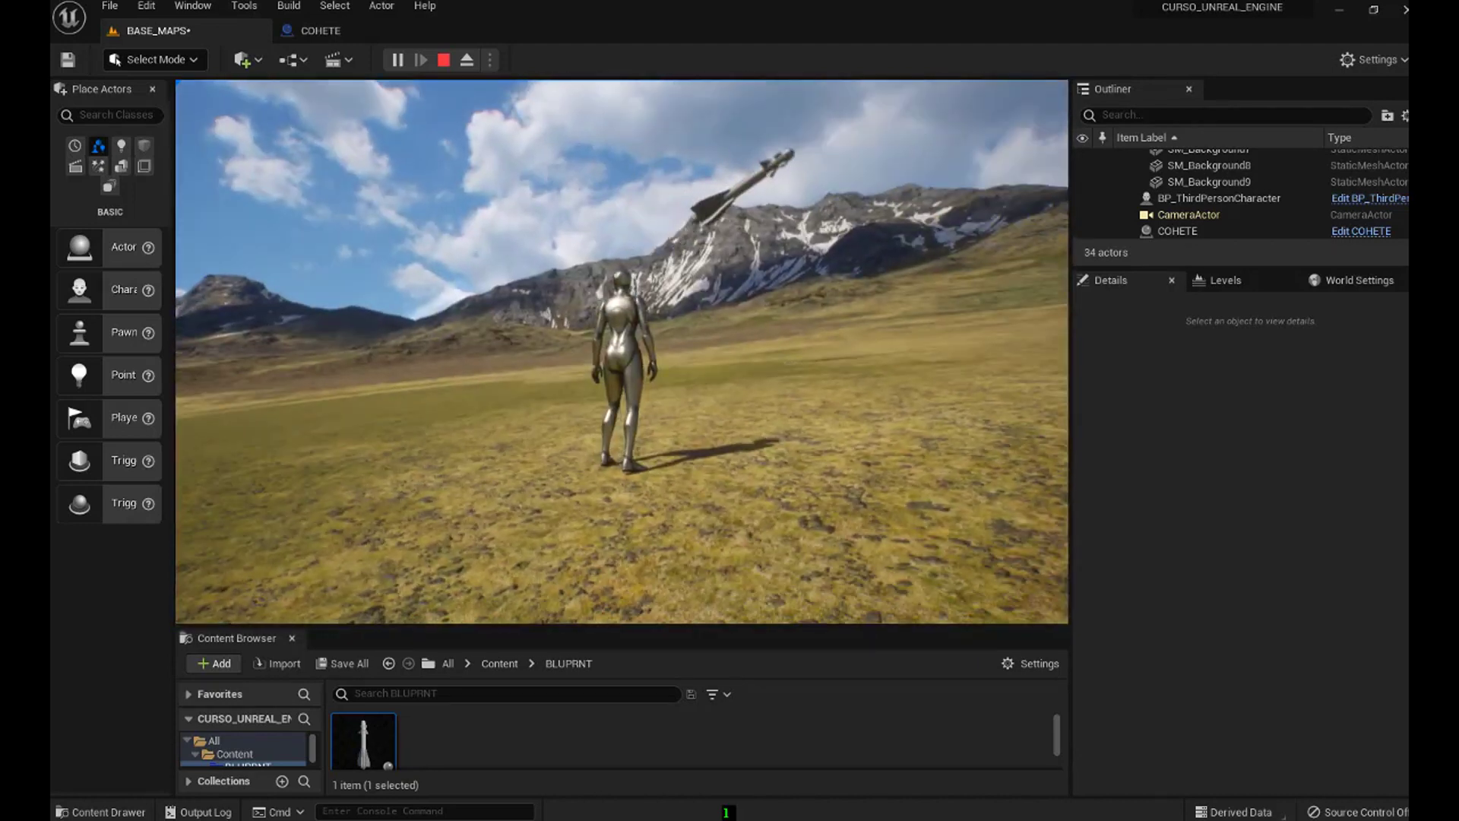
key(Escape)
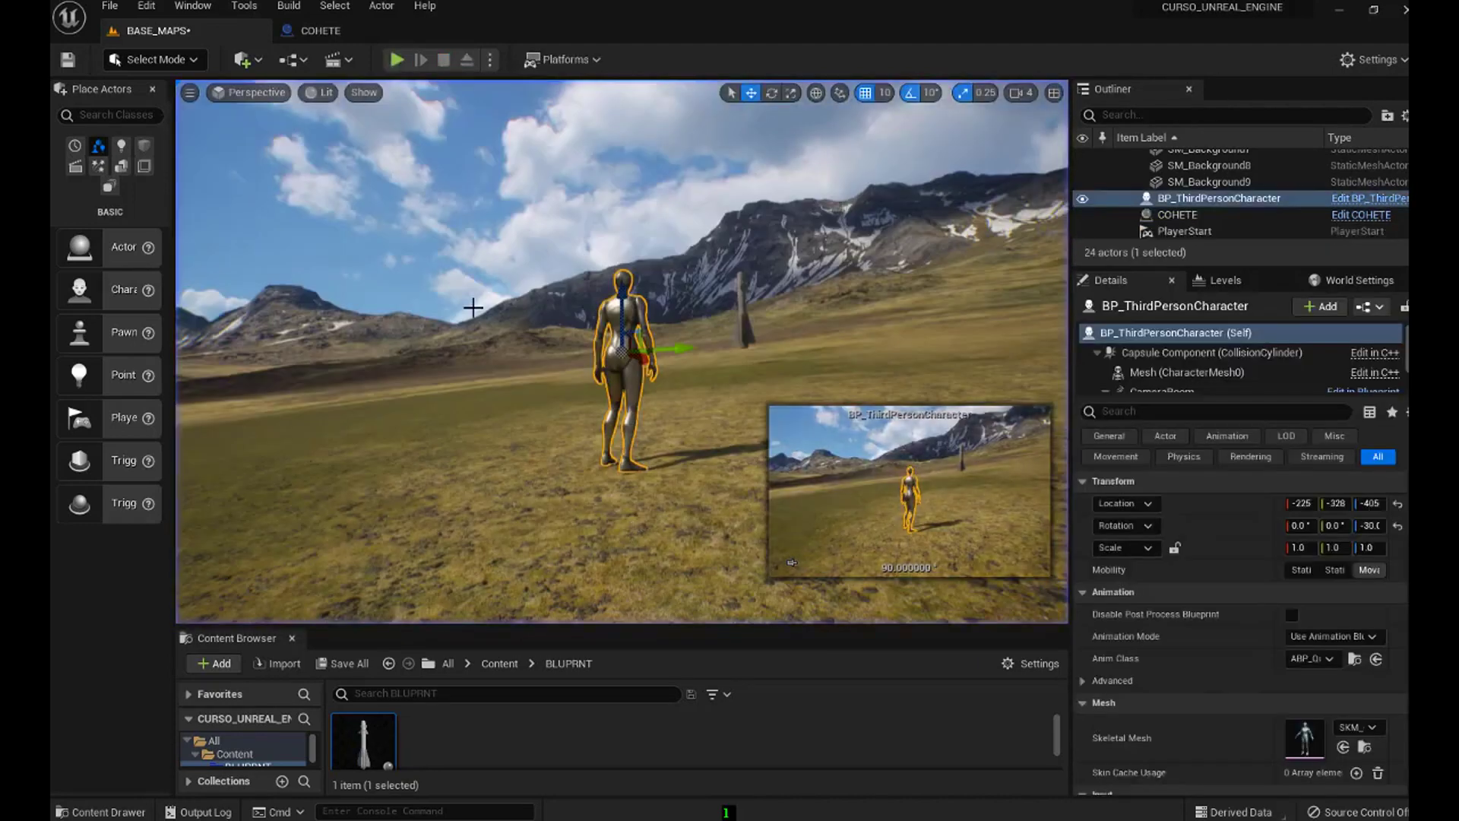
click(329, 32)
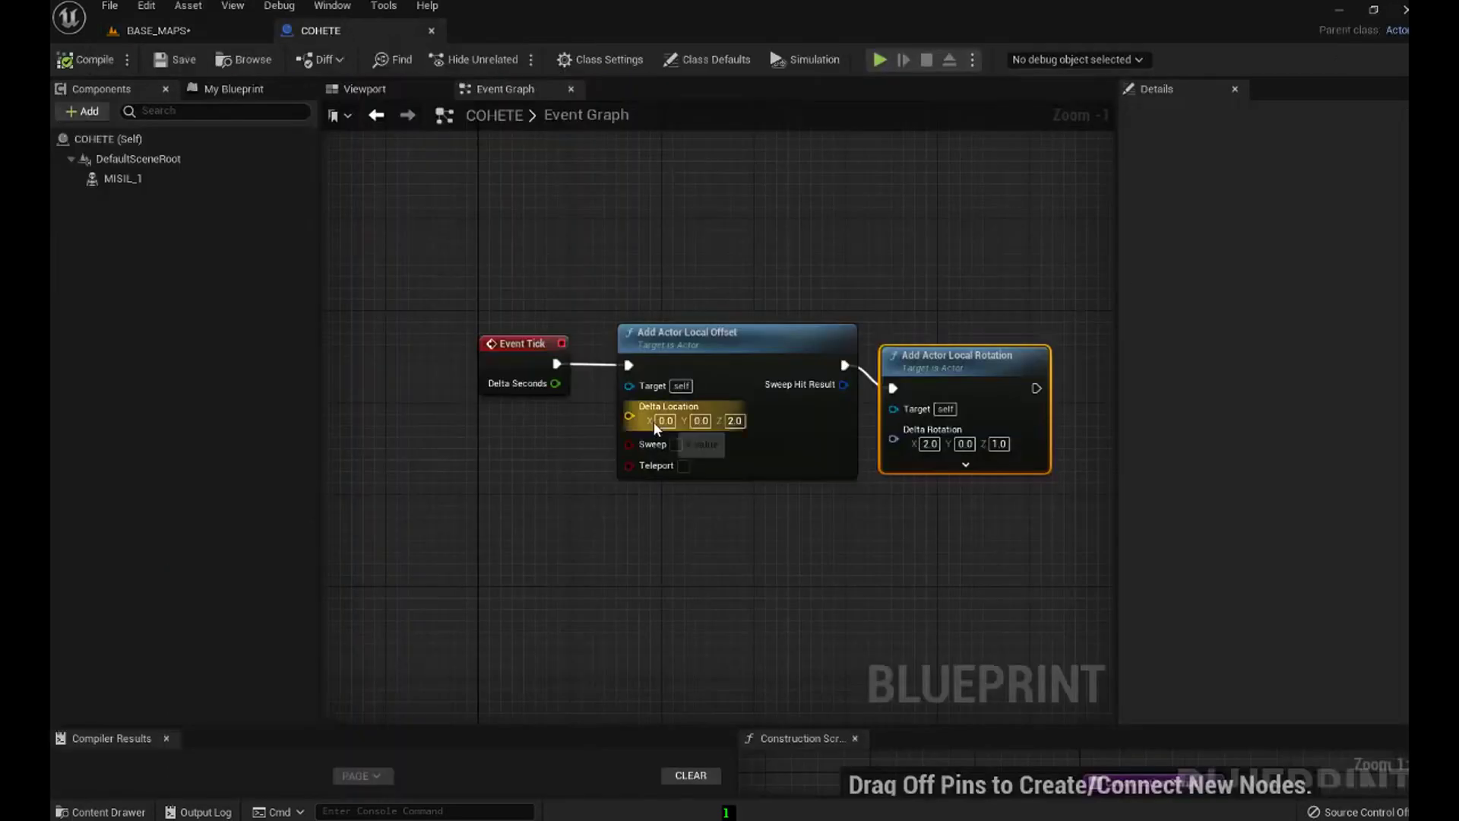
Line up Add Actor Local Rotation level with the Add Actor Local Offset node.
right_drag(866, 571, 661, 544)
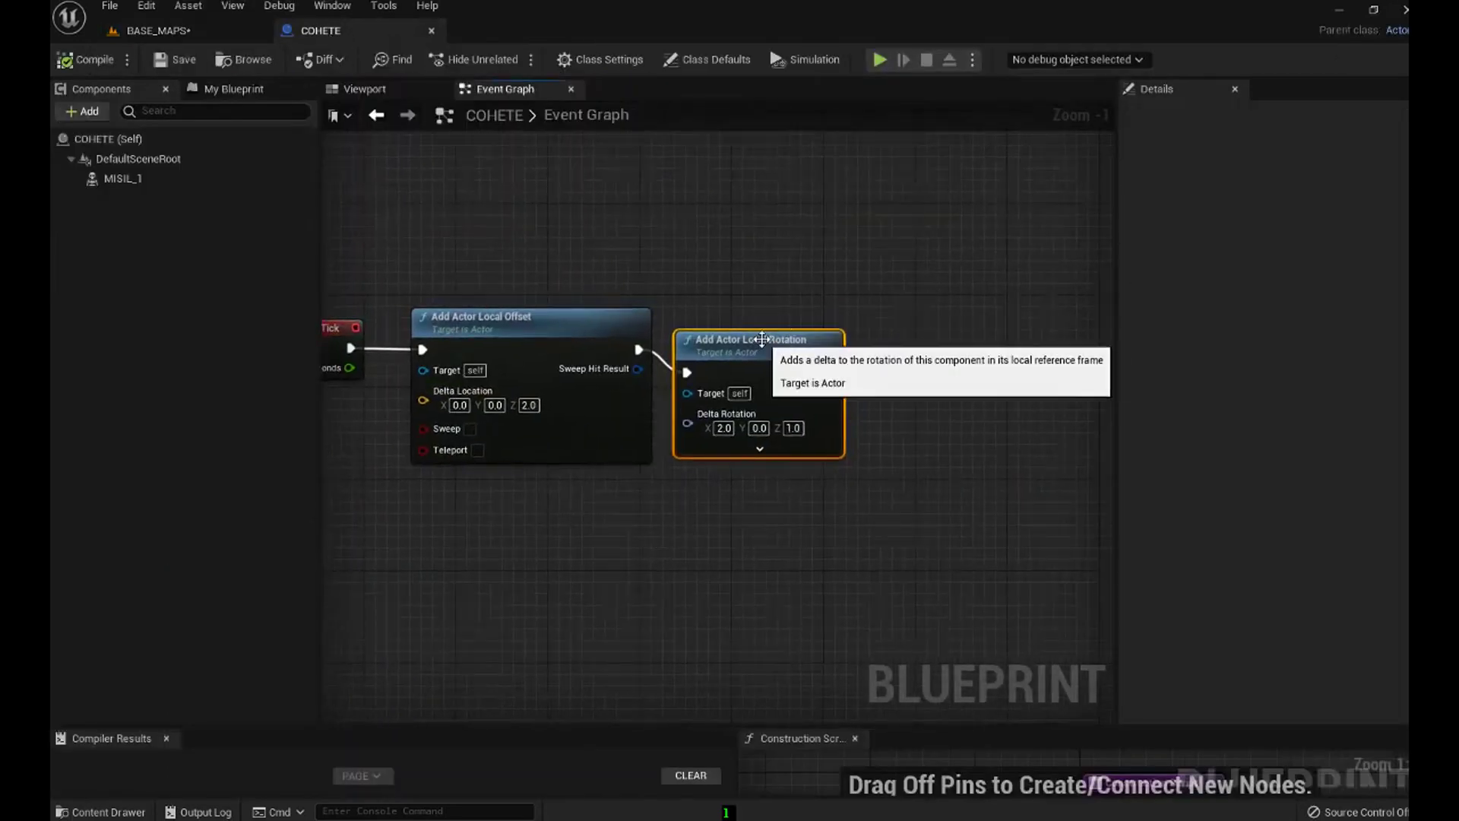
mouse_move(778, 344)
mouse_down()
mouse_move(866, 321)
mouse_move(843, 320)
mouse_move(921, 325)
mouse_up()
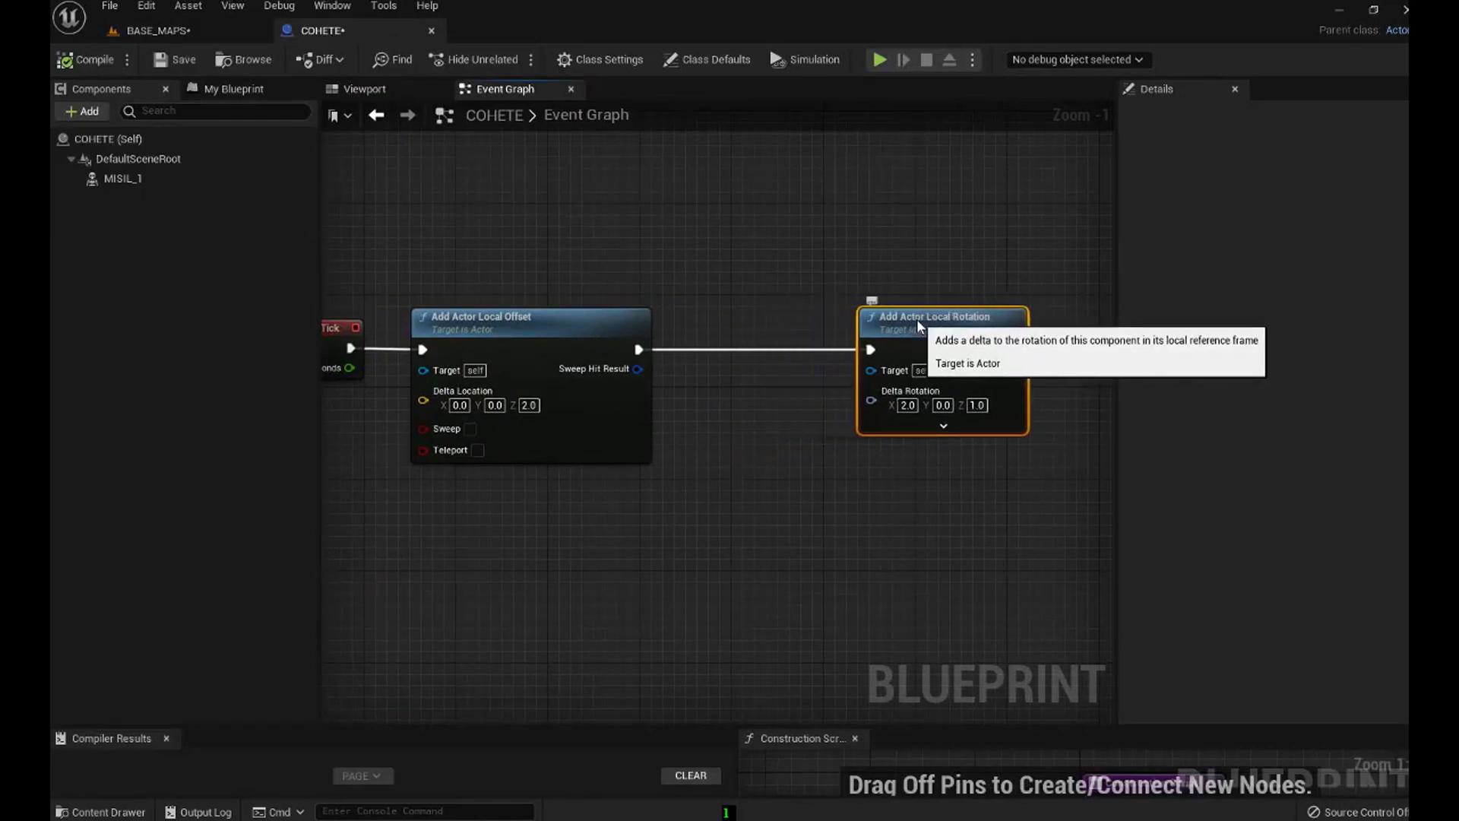
right_drag(632, 530, 687, 517)
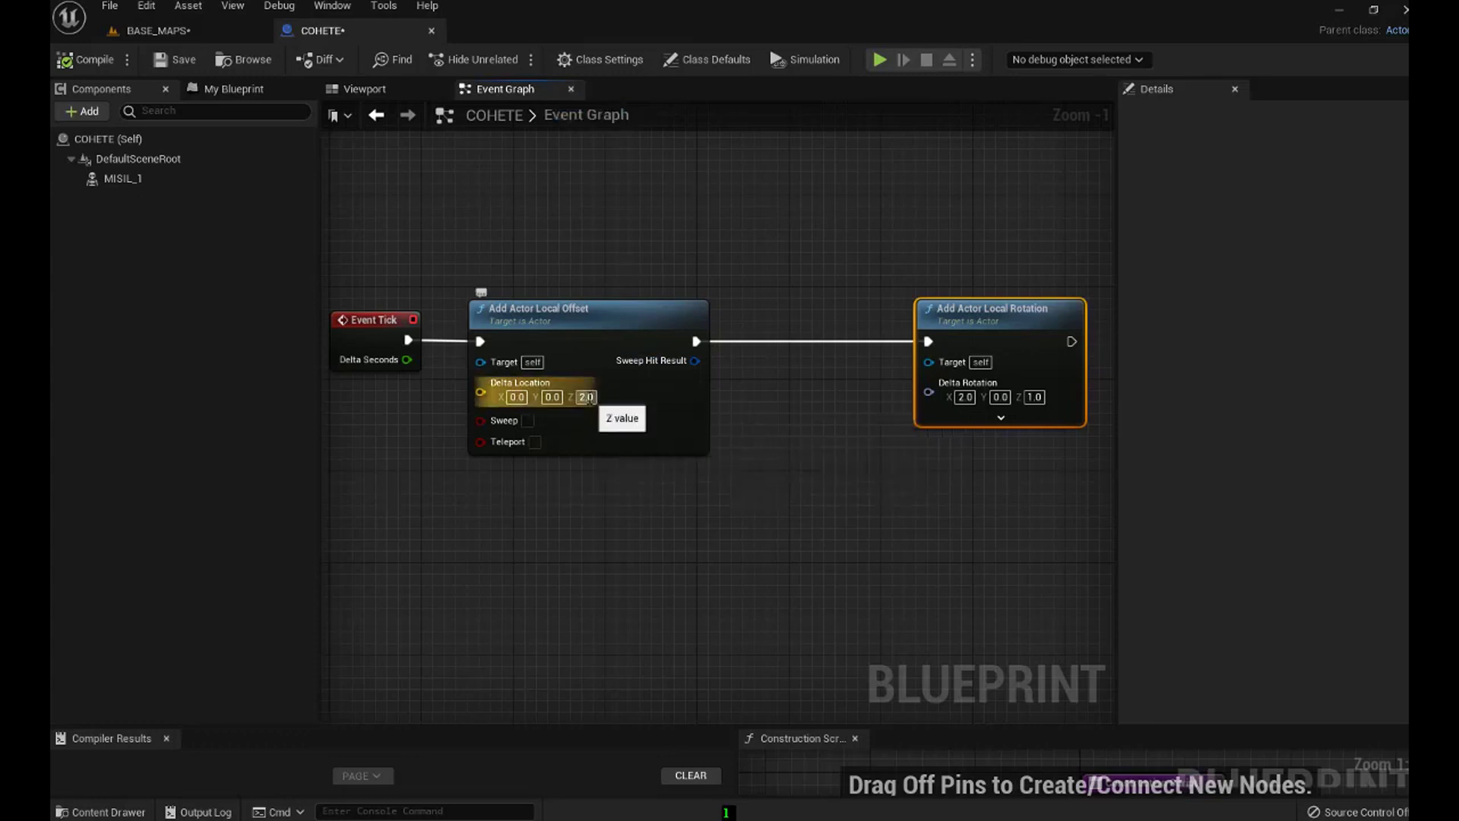
Change Add Actor Local Offset's Delta Location Z from 2.0 to 10.0.
click(588, 396)
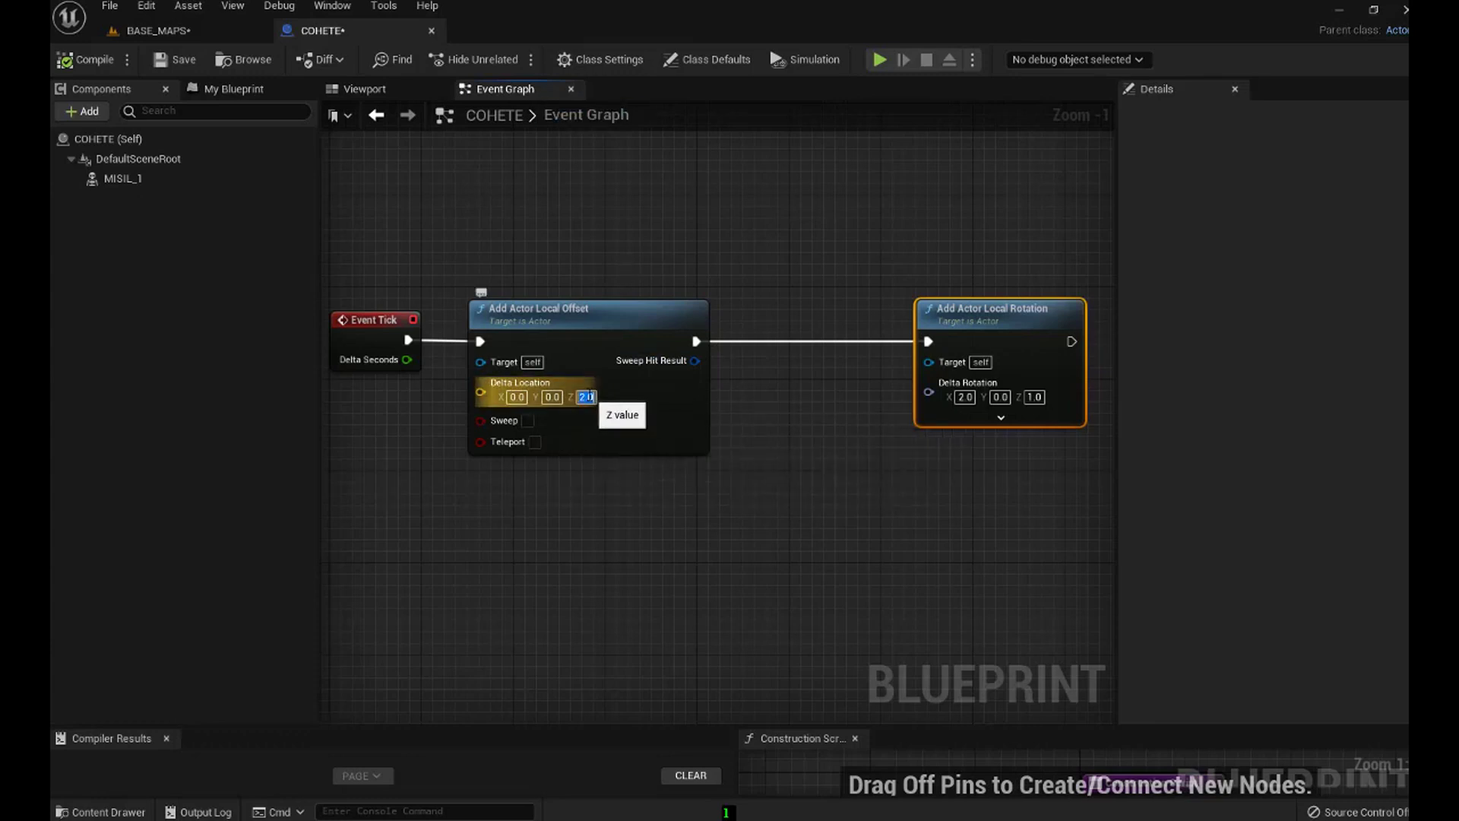
text(10)
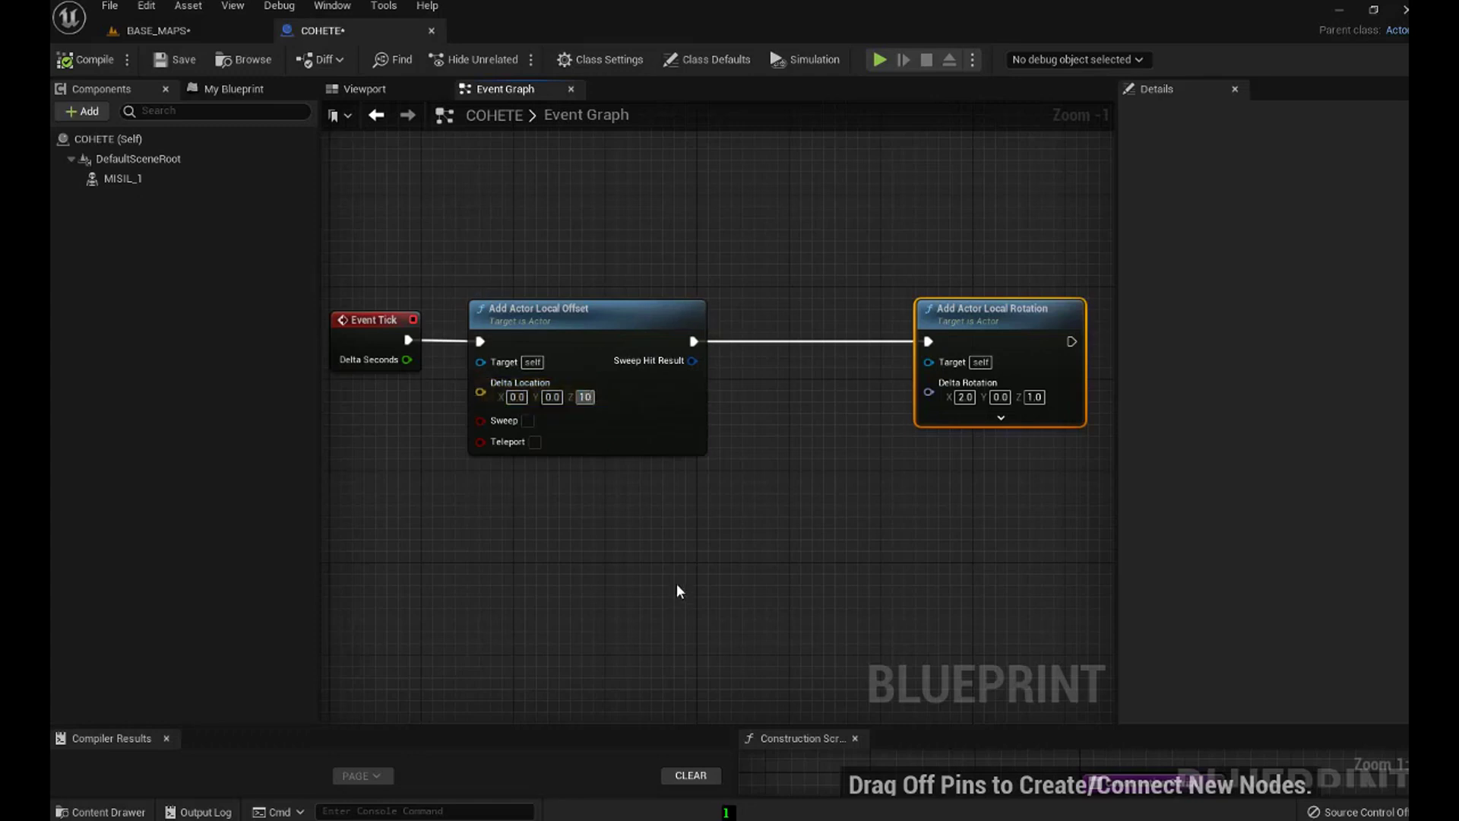
click(630, 538)
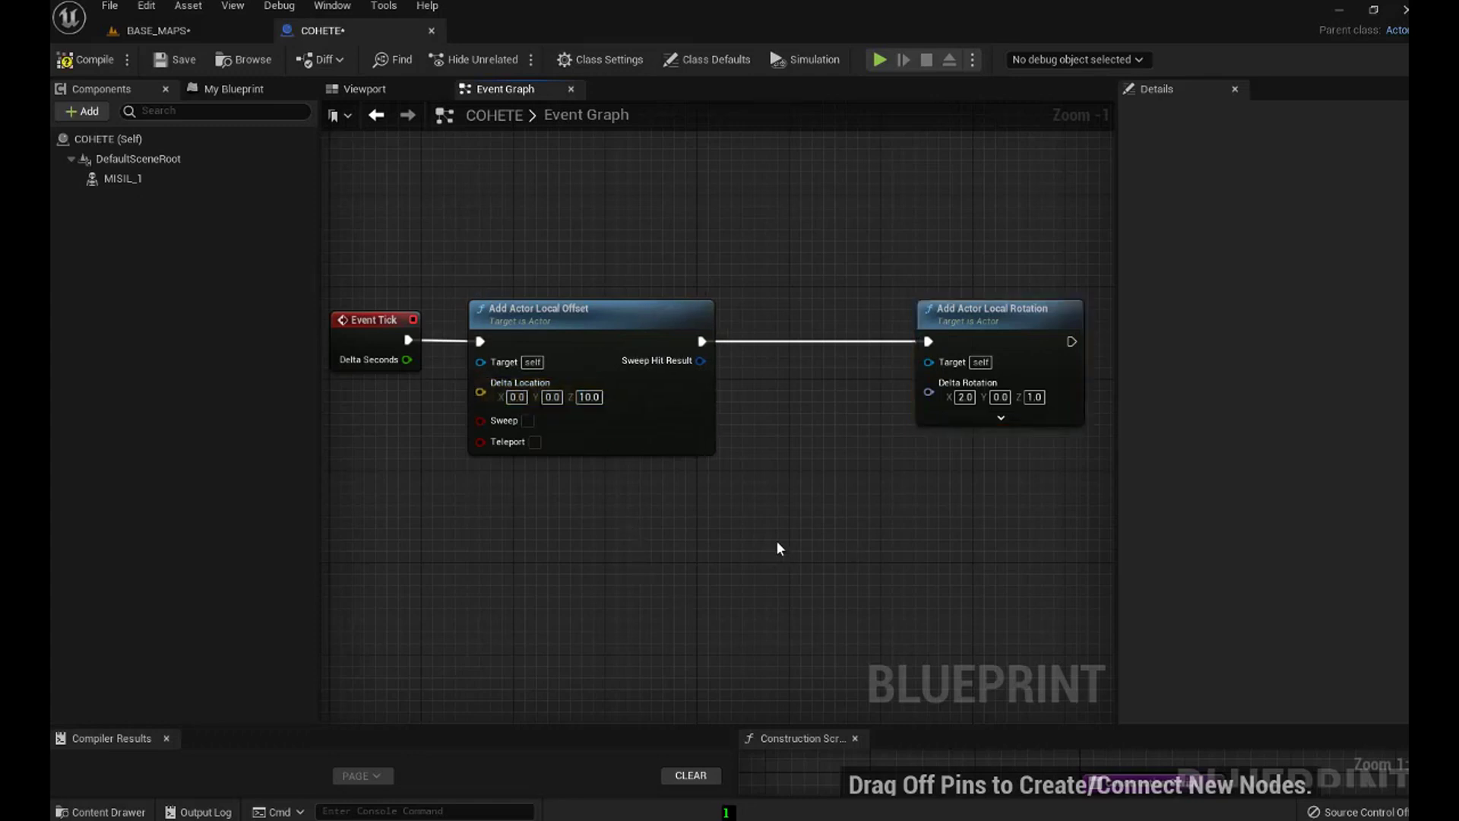
Shift the Add Actor Local Rotation node further right, then bring Event Tick back into view.
right_drag(760, 537, 657, 531)
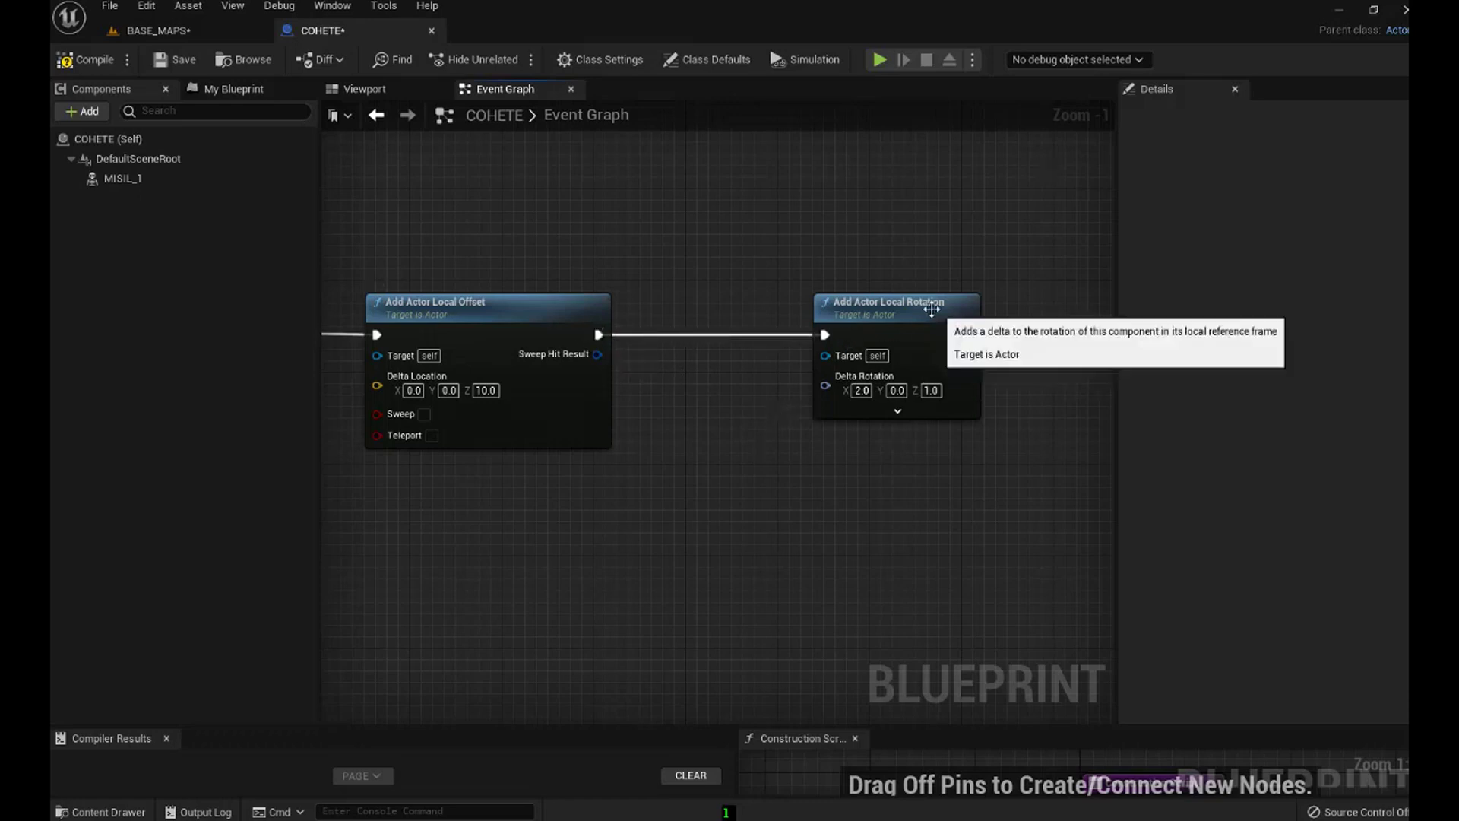
drag(875, 309, 932, 311)
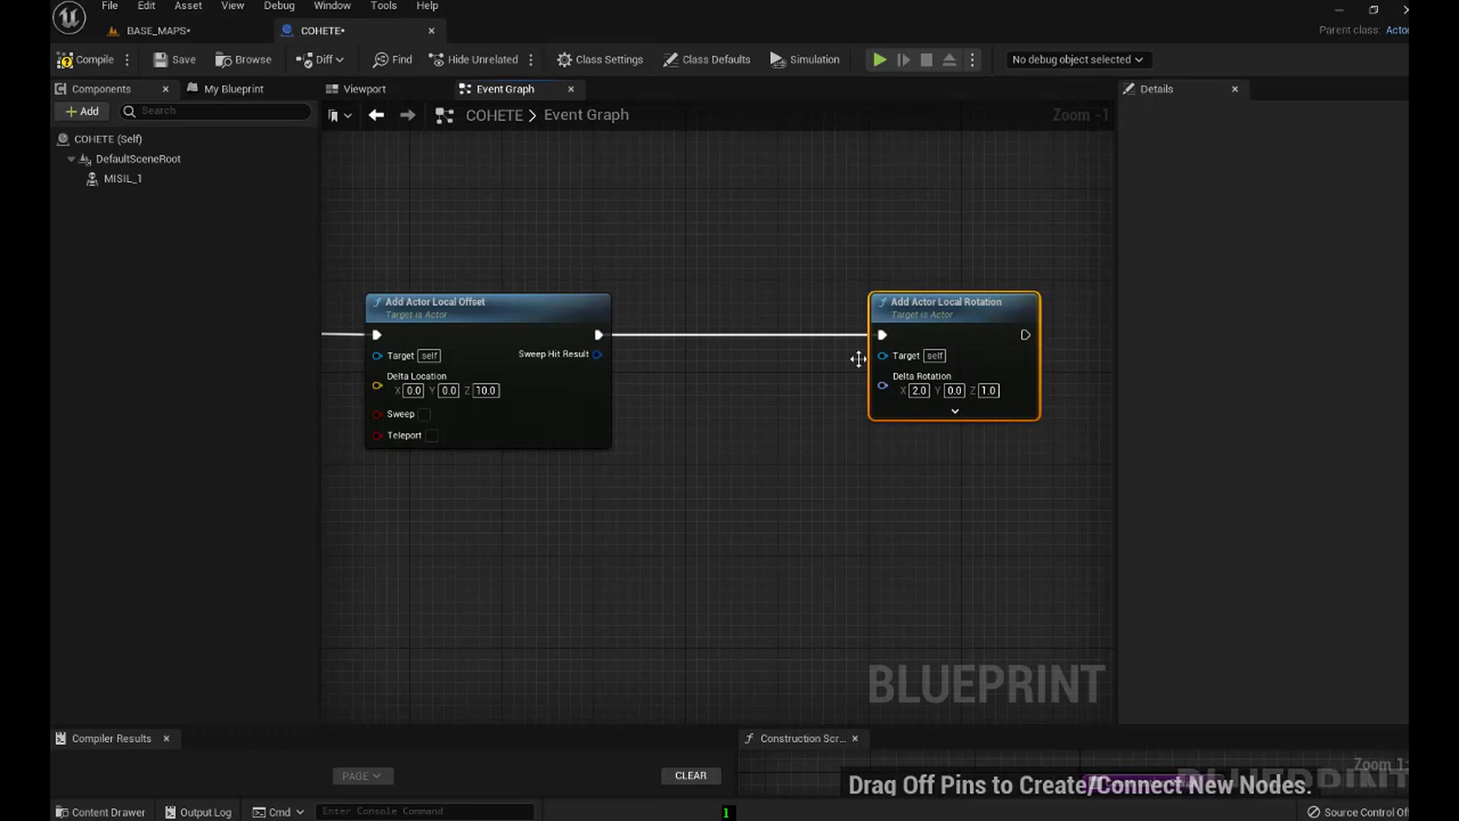
right_drag(701, 479, 789, 458)
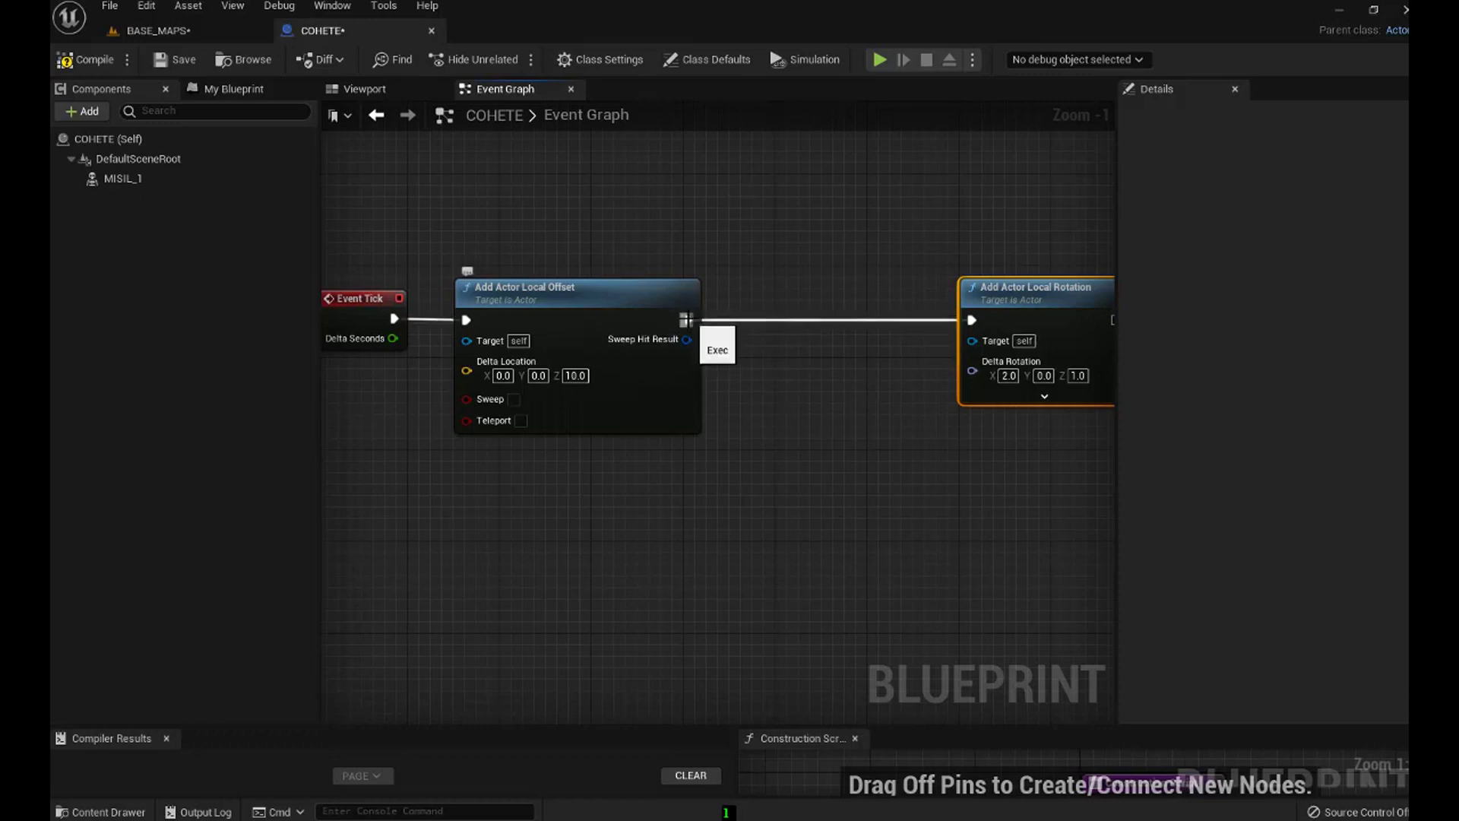
Insert a Do Once node after Add Actor Local Offset, with Completed wired to Add Actor Local Rotation.
drag(687, 320, 696, 315)
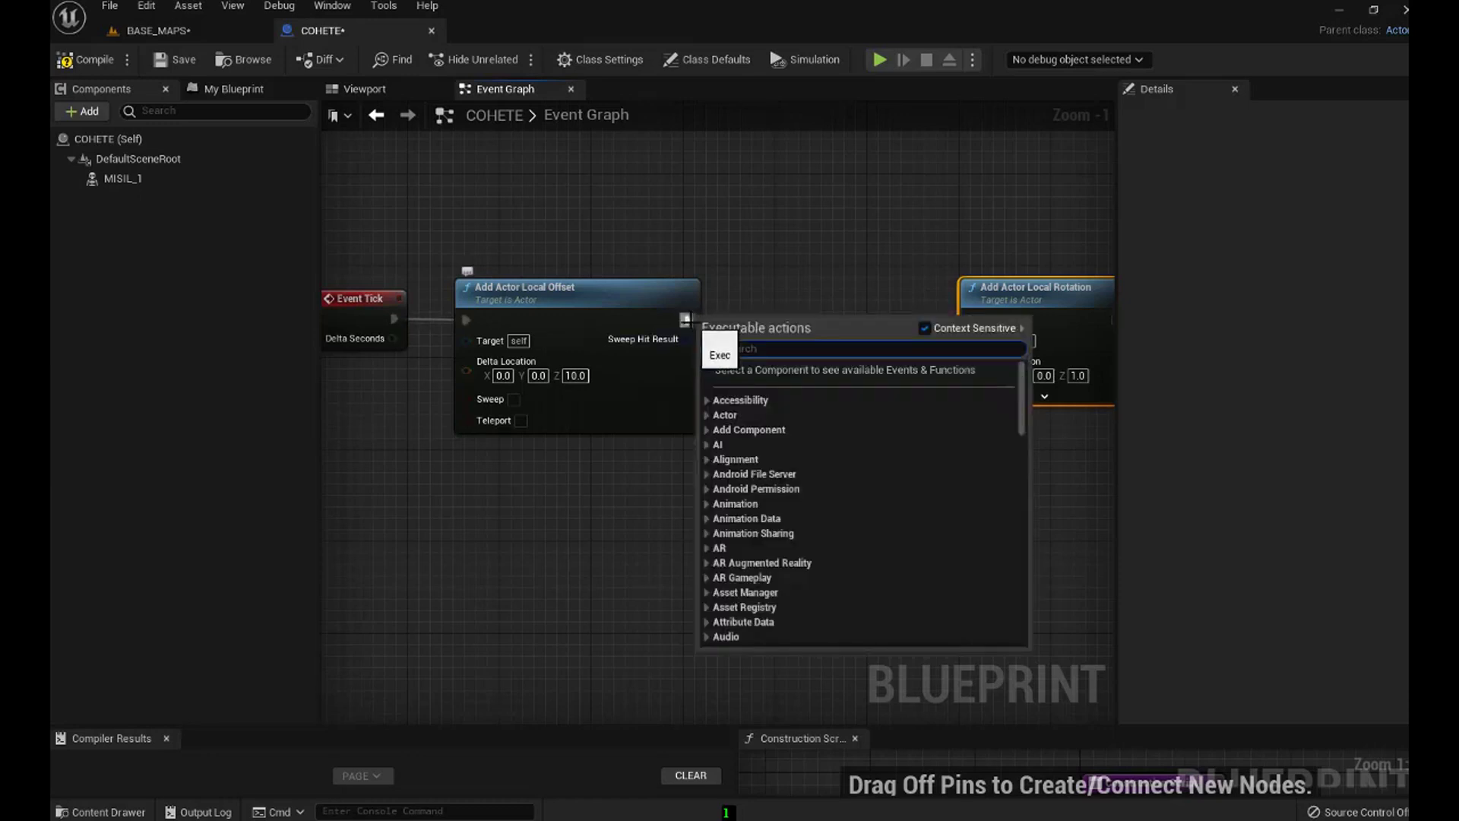
key(Escape)
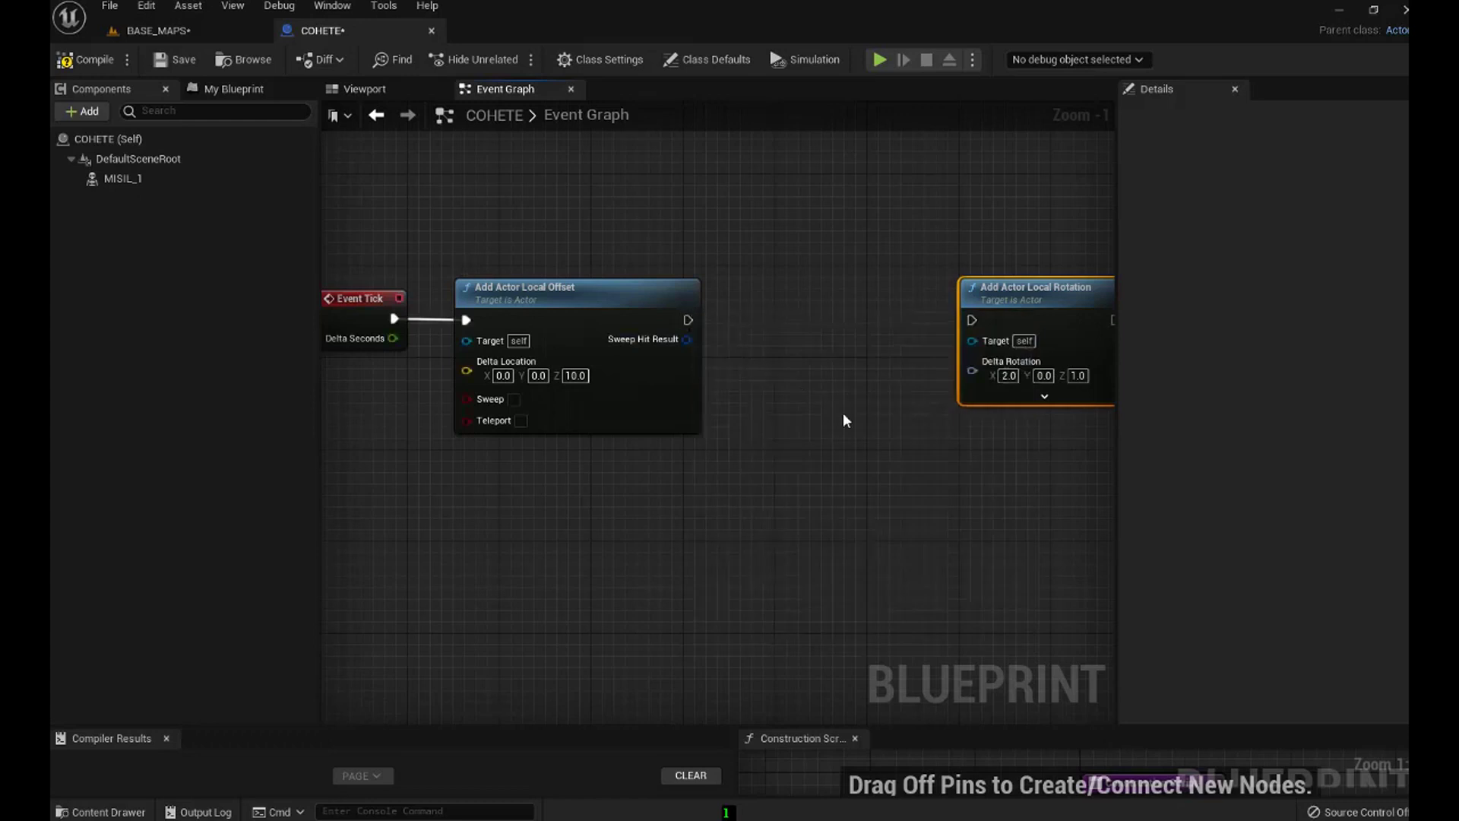
drag(688, 320, 757, 319)
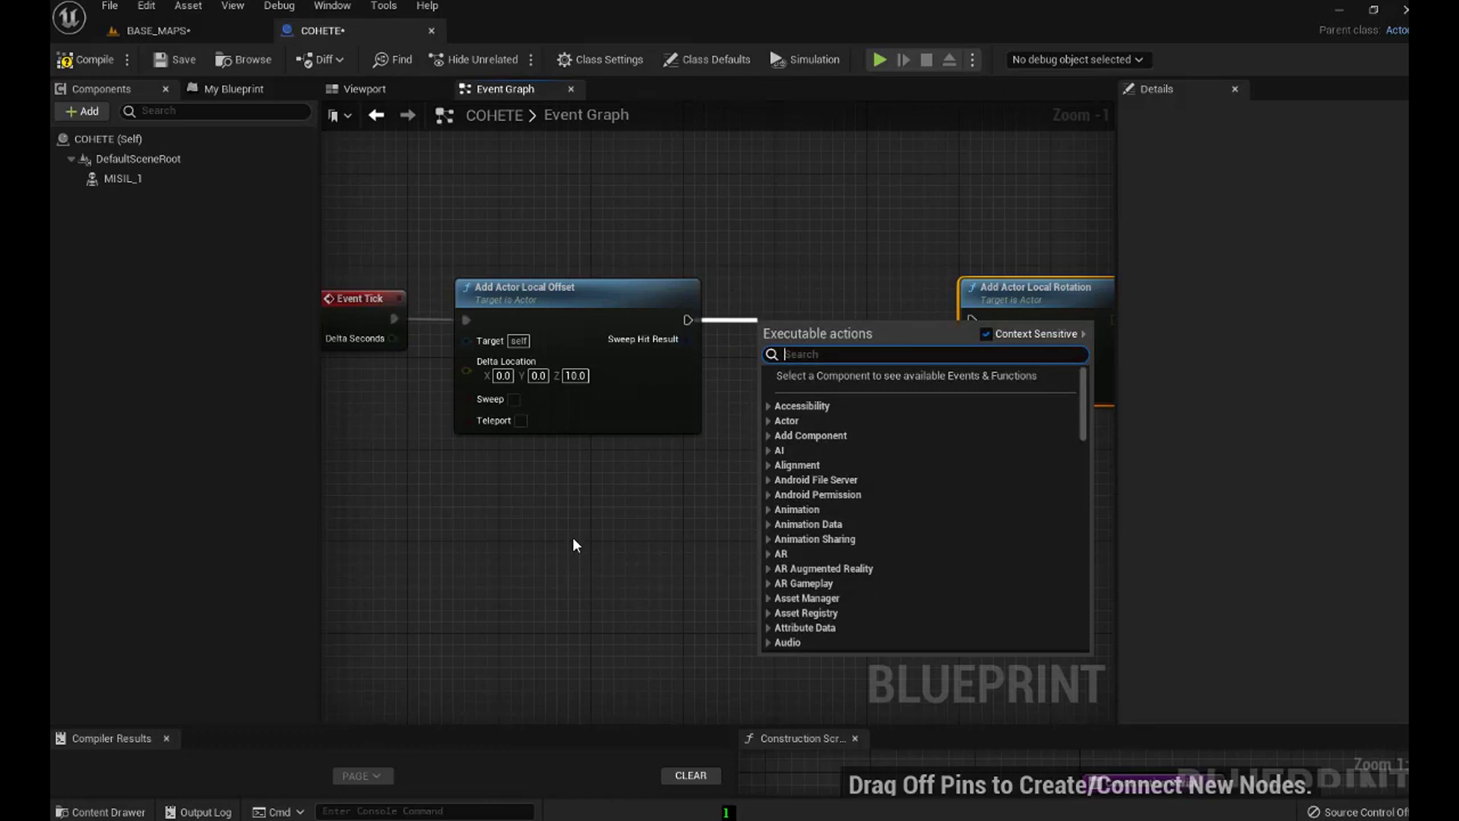
text(do)
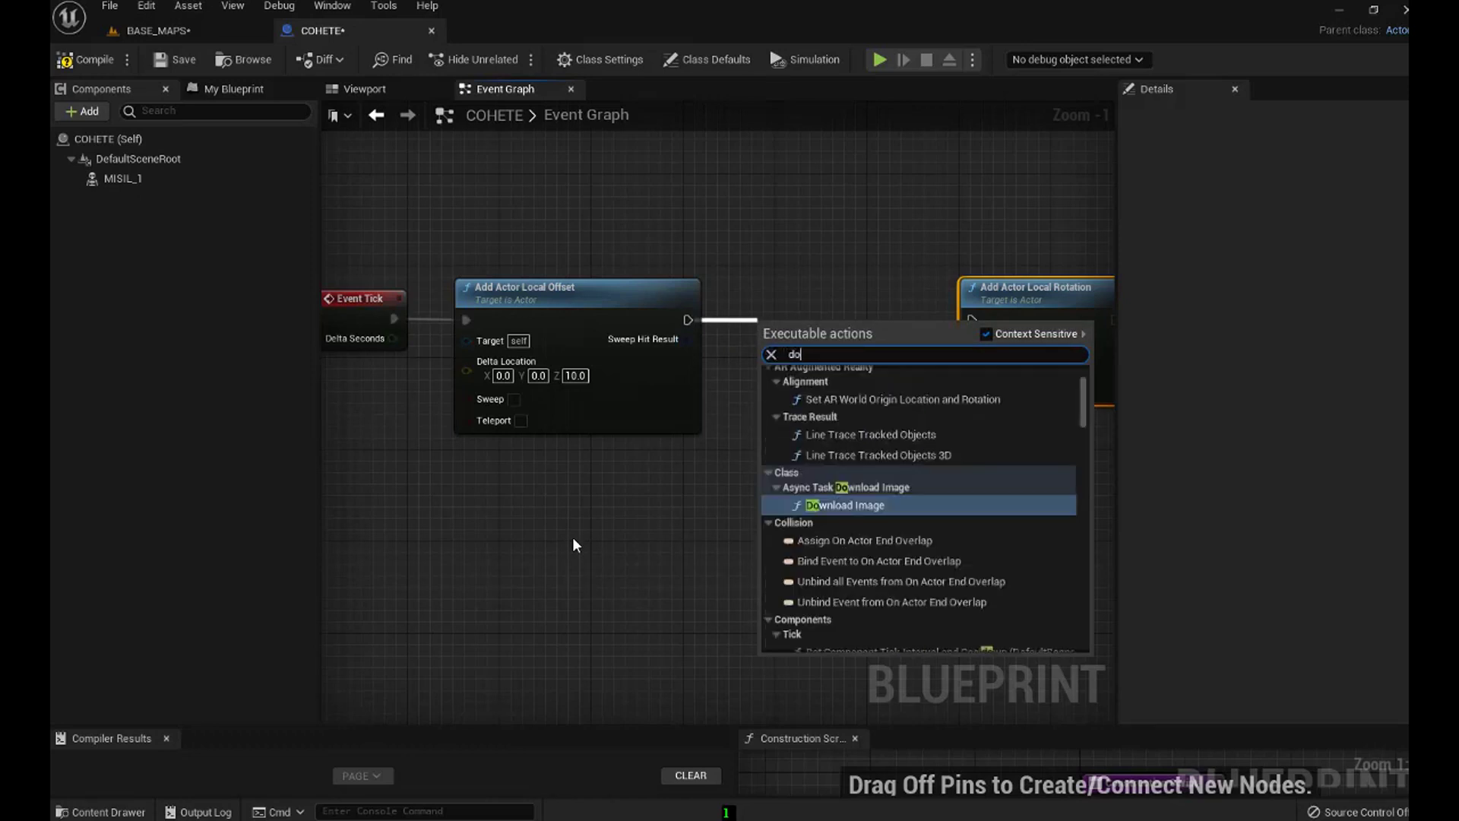
text(o)
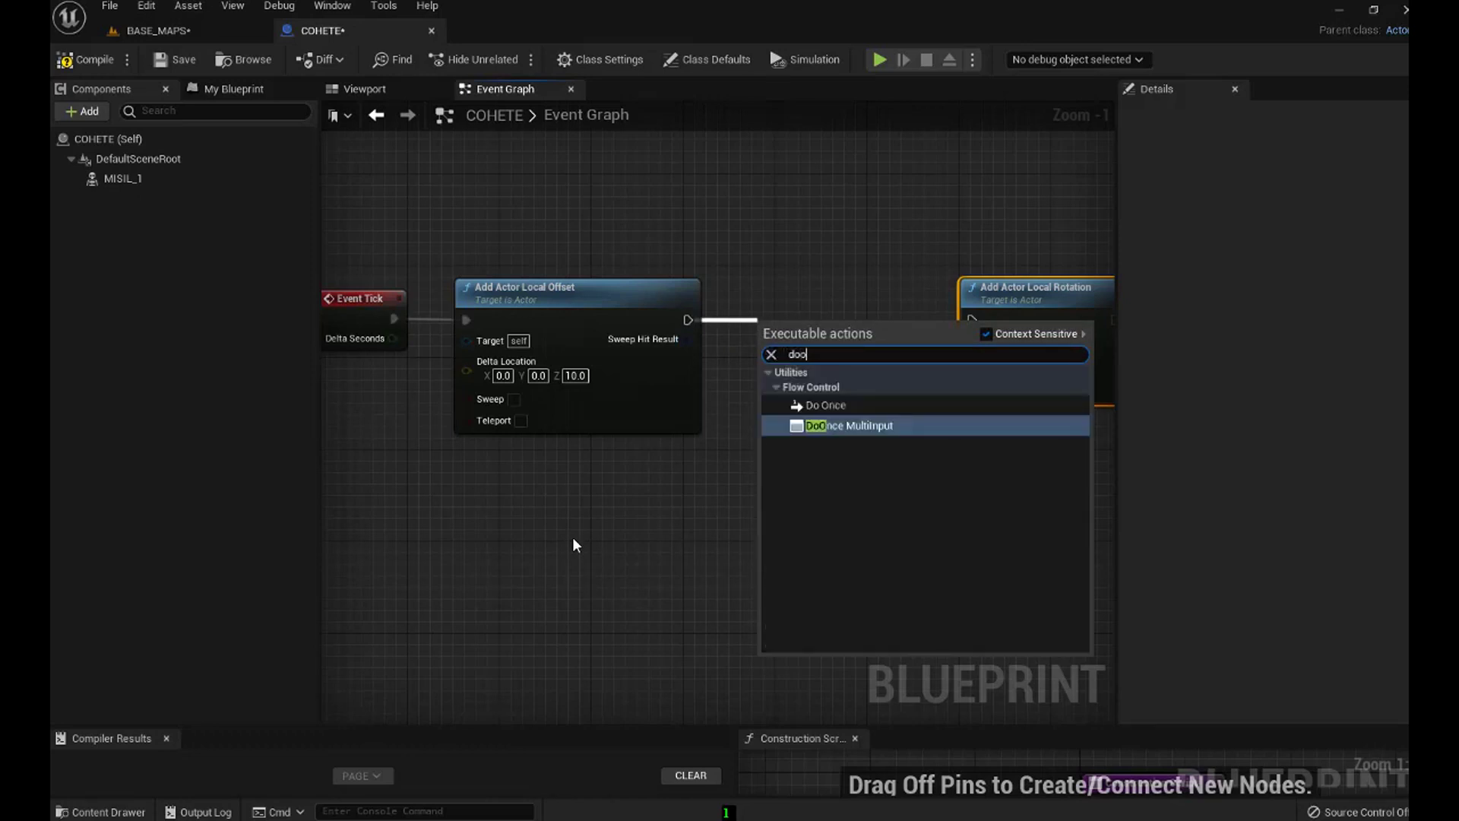
text(n)
click(822, 406)
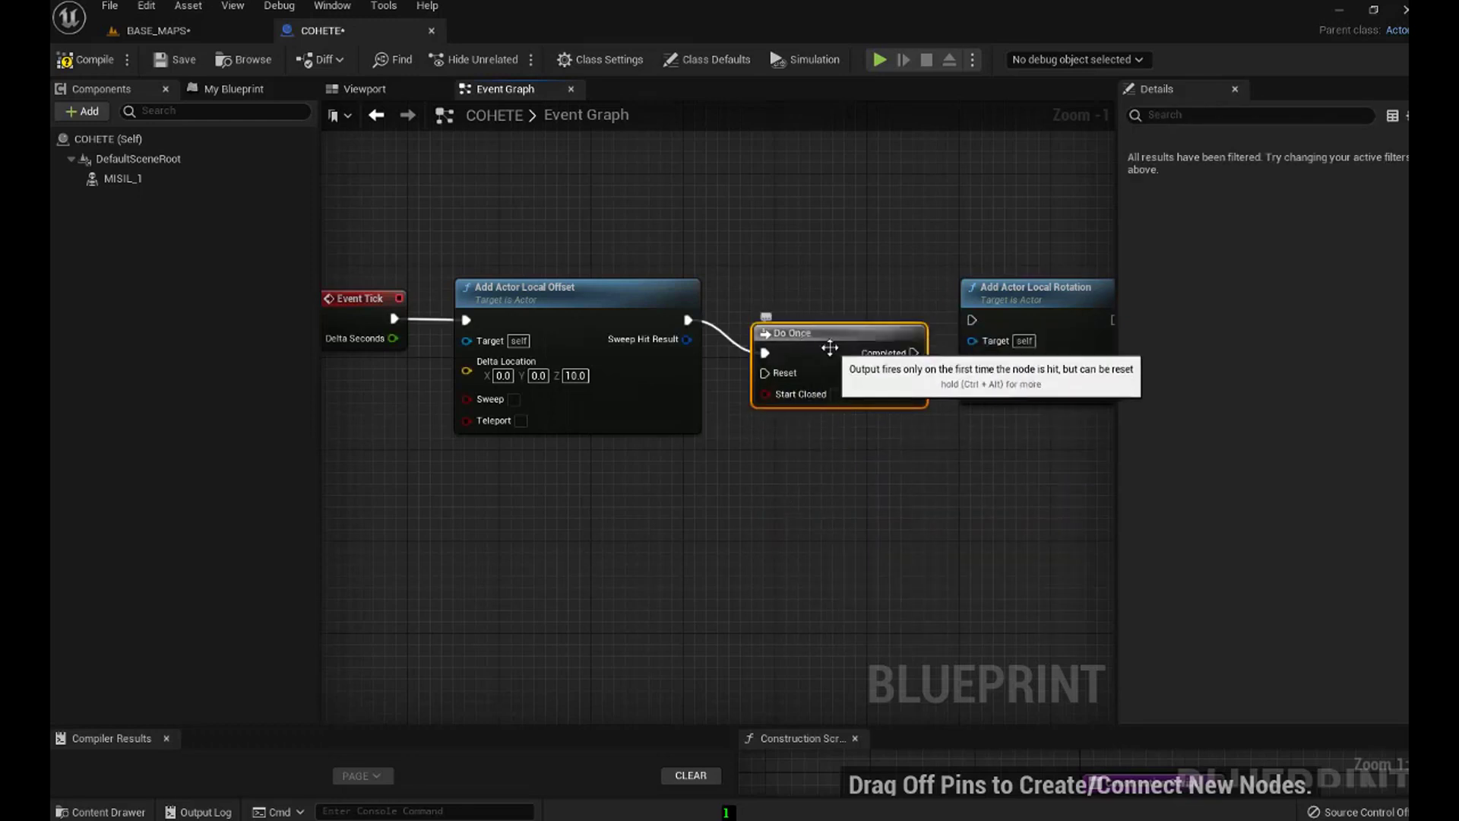
drag(817, 333, 804, 301)
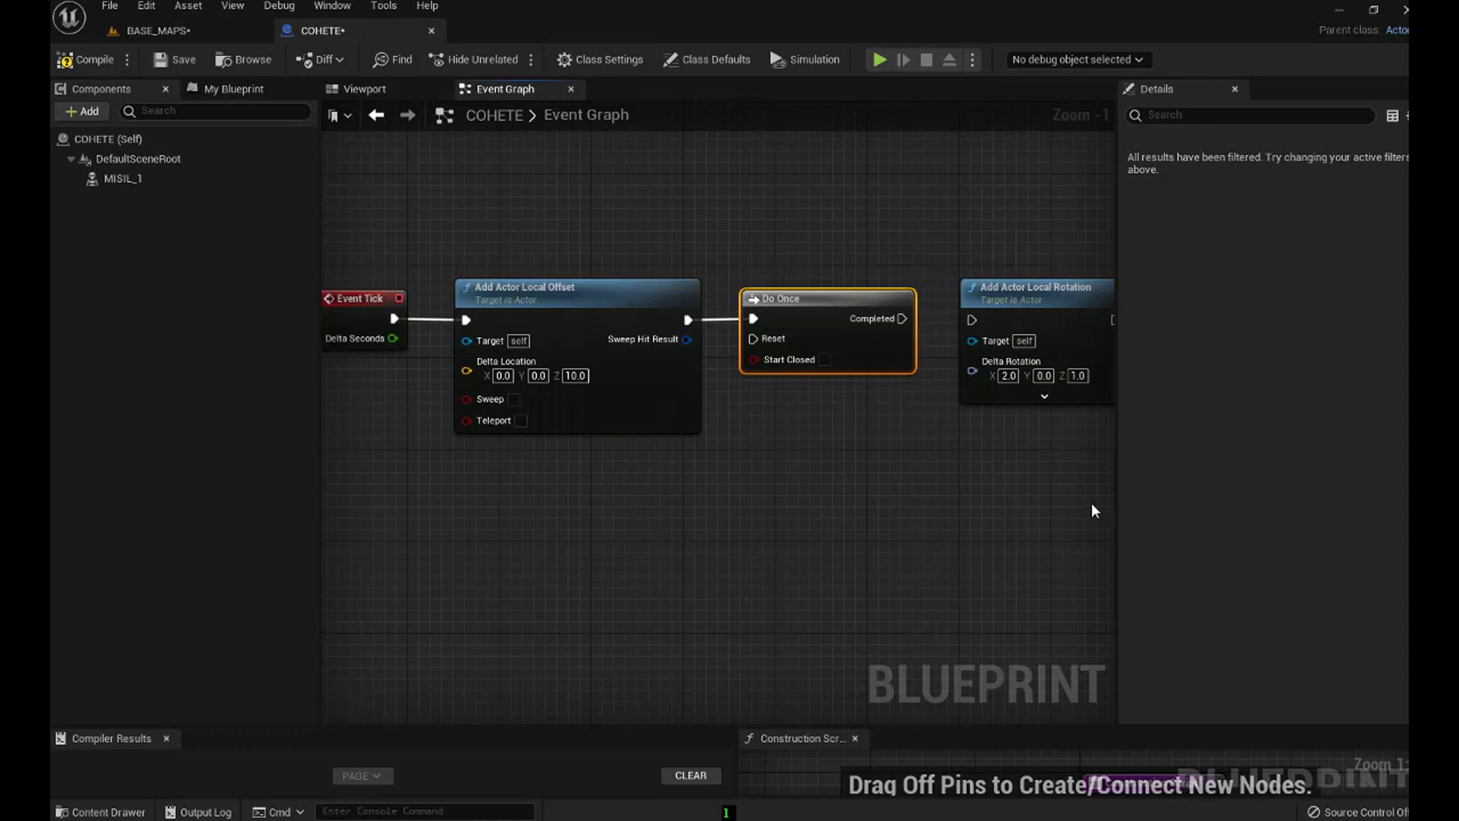
drag(902, 319, 975, 318)
Frame the whole Tick chain and search the action list for 'v keyboard'.
scroll(891, 432, down, 1)
right_drag(890, 432, 785, 444)
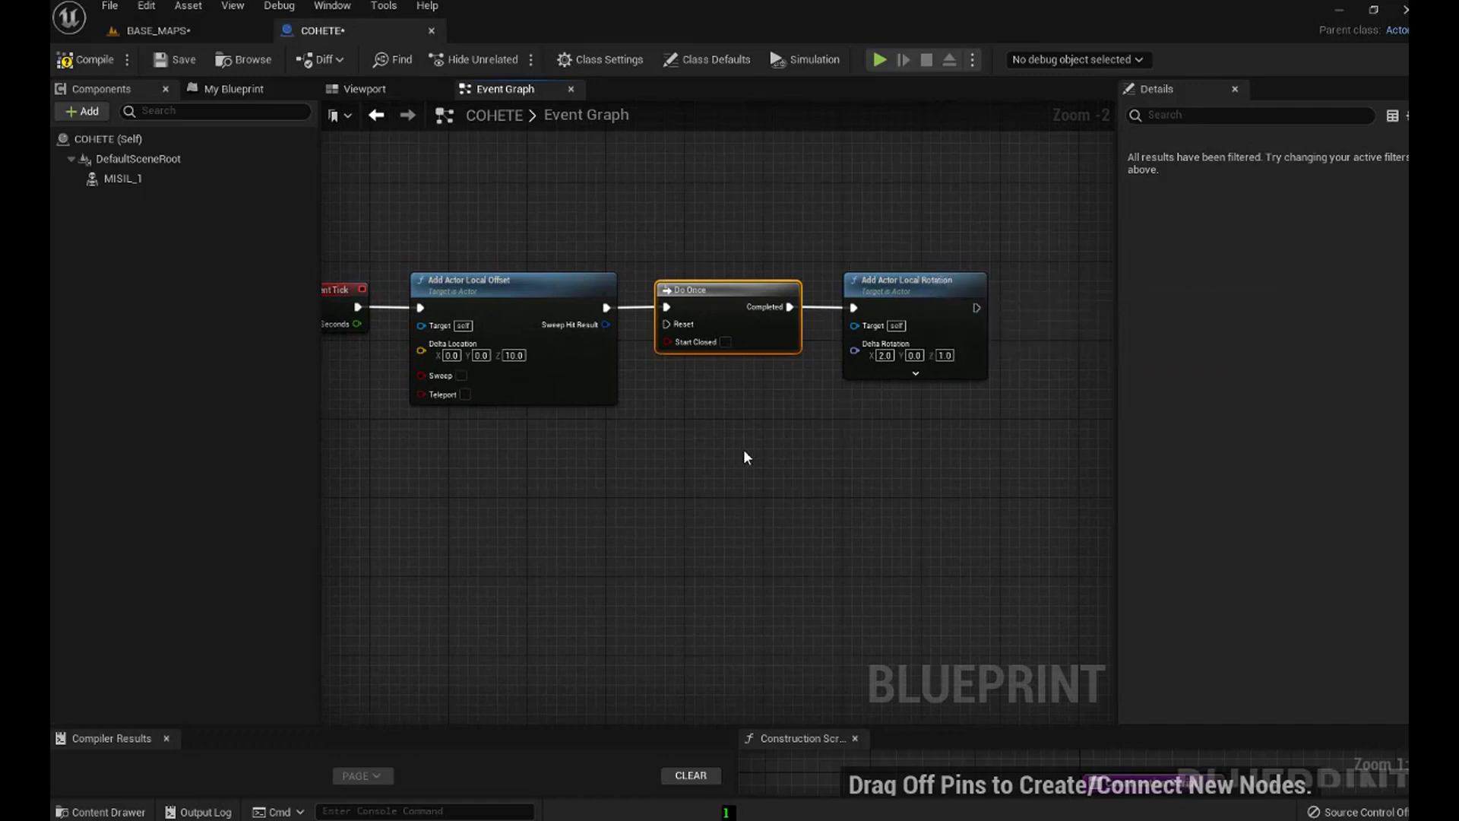
right_drag(726, 444, 778, 462)
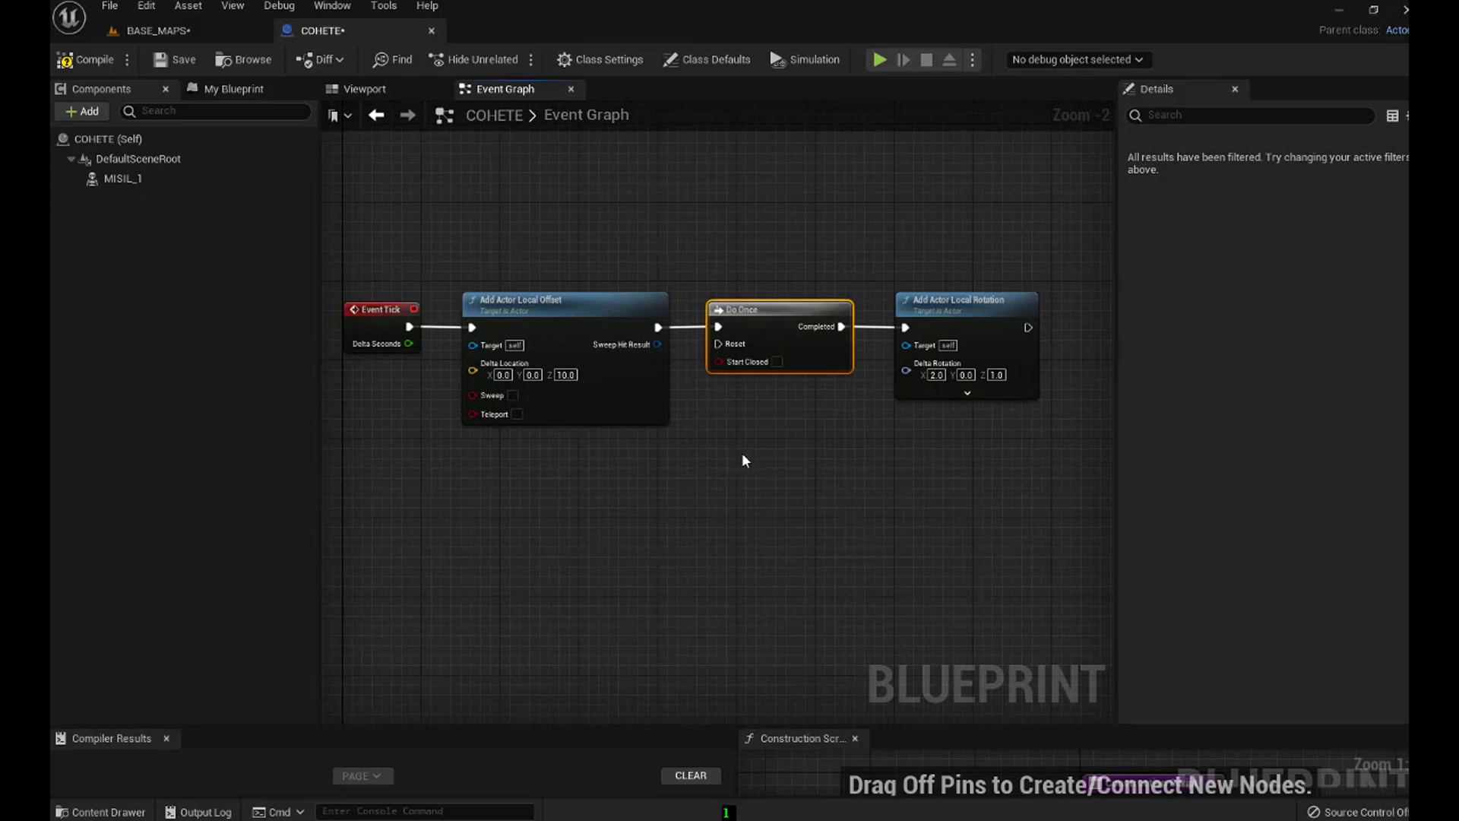
right_drag(743, 460, 714, 426)
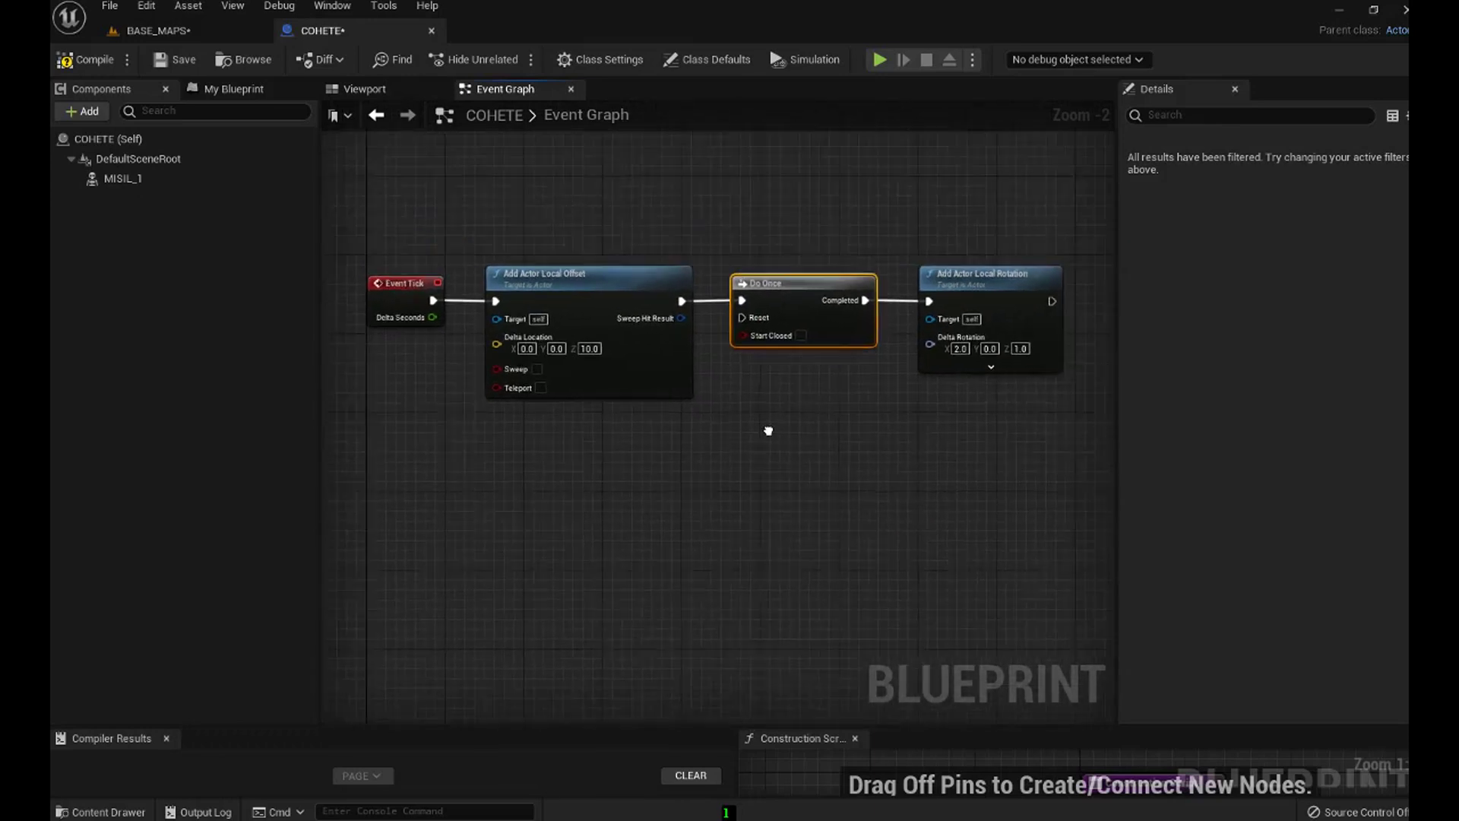
right_click(566, 477)
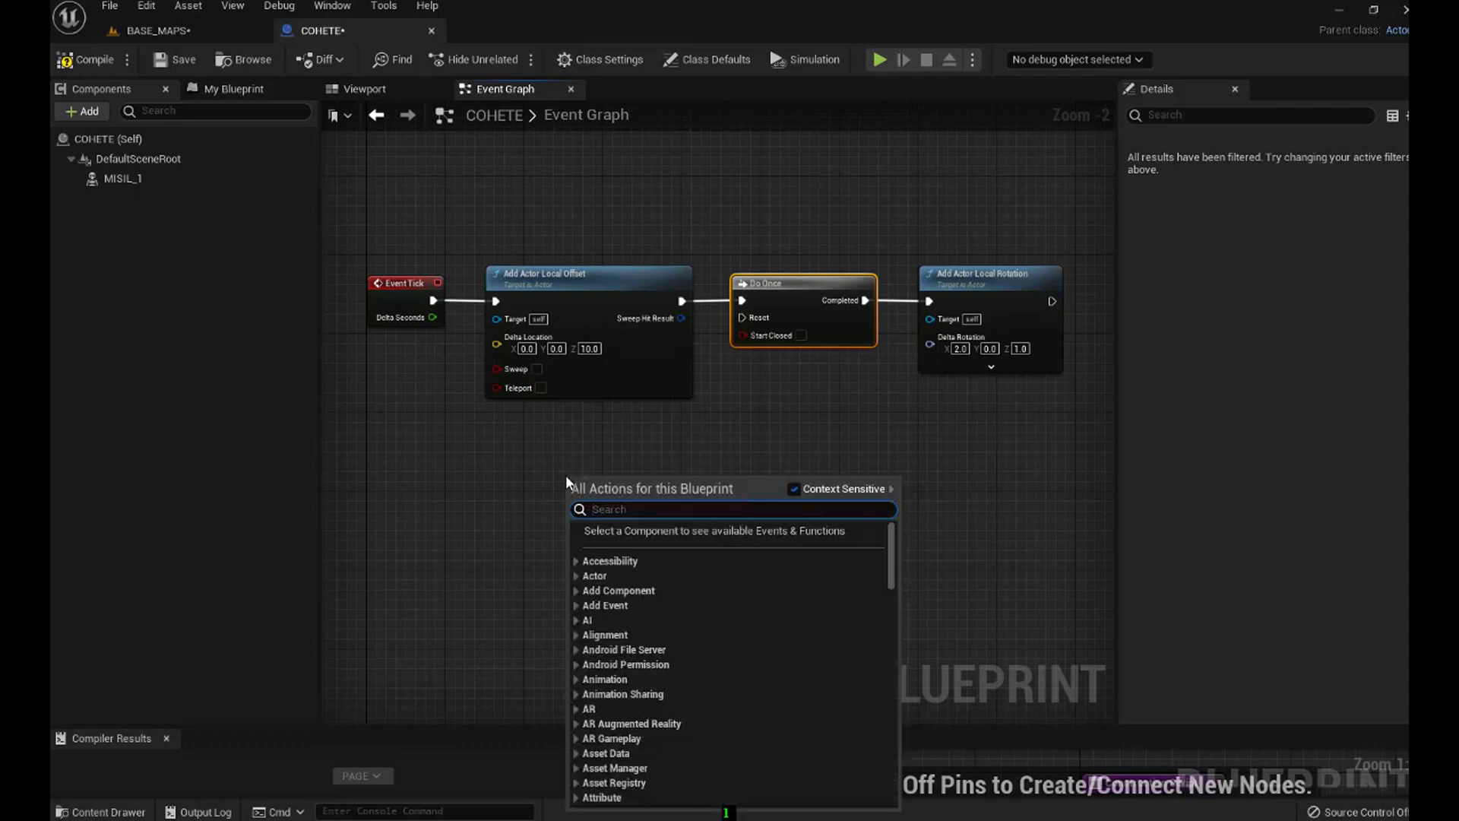
text(v)
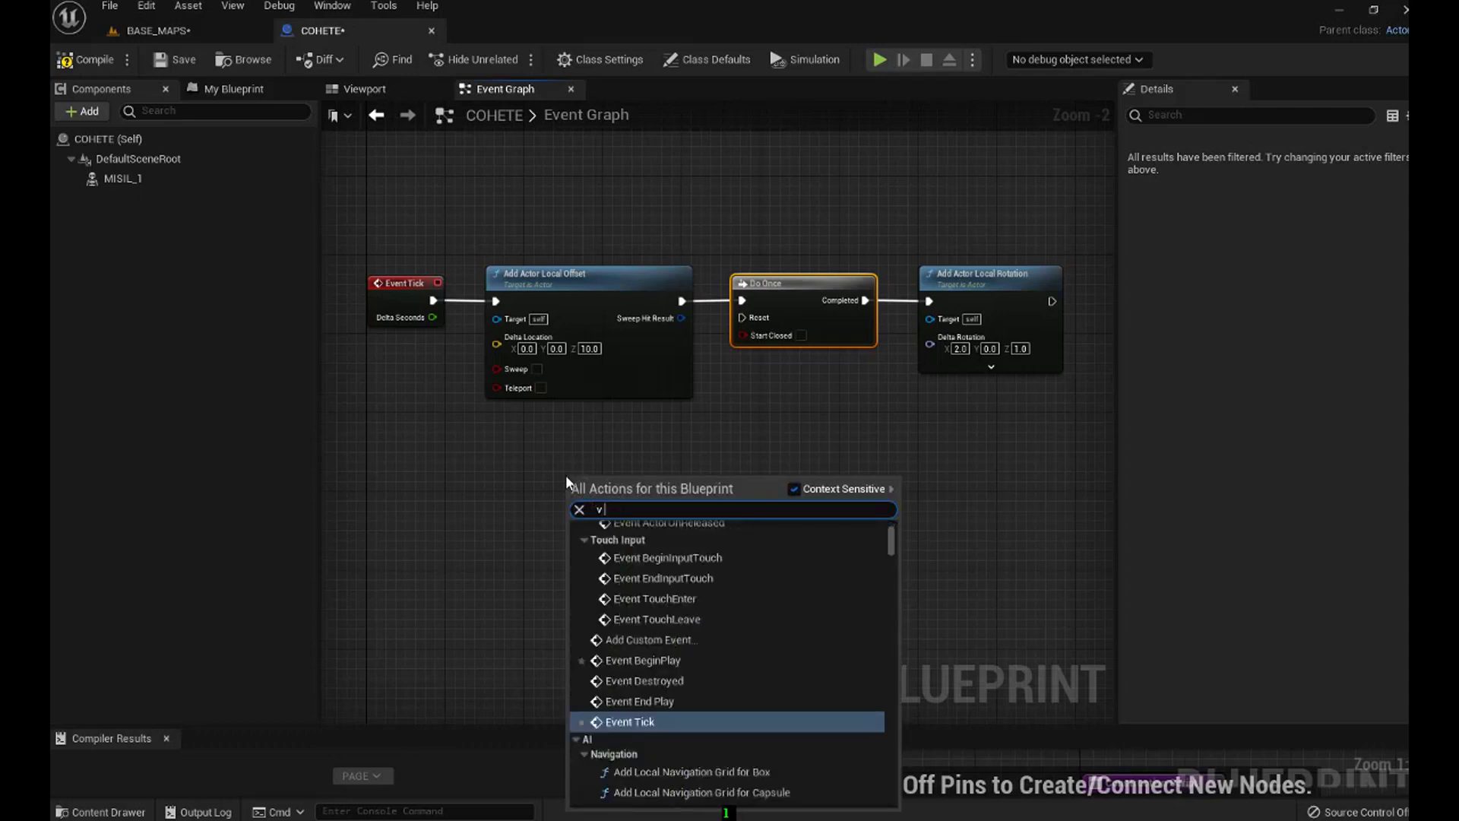
text( k)
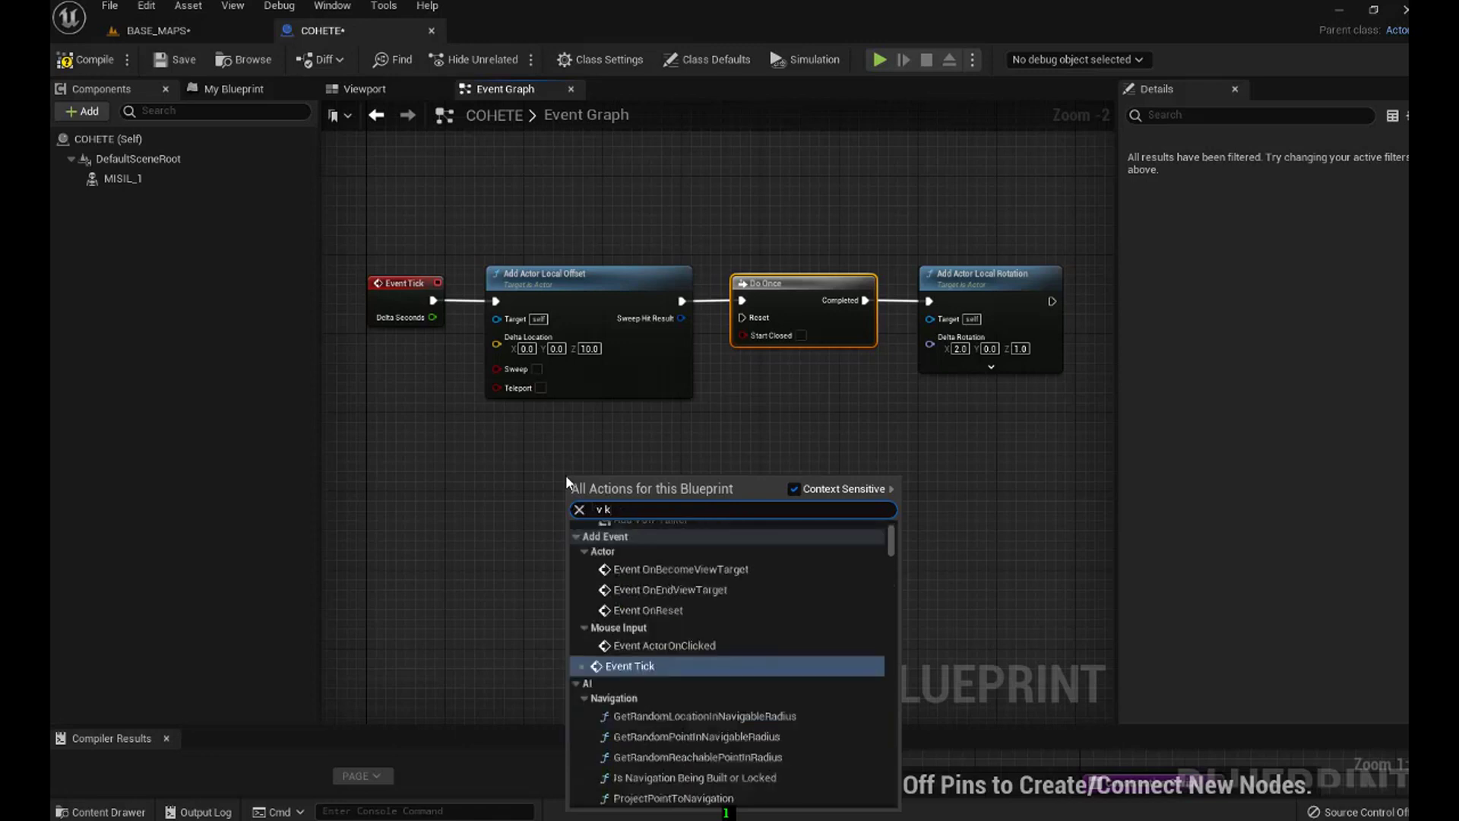
text(eybo)
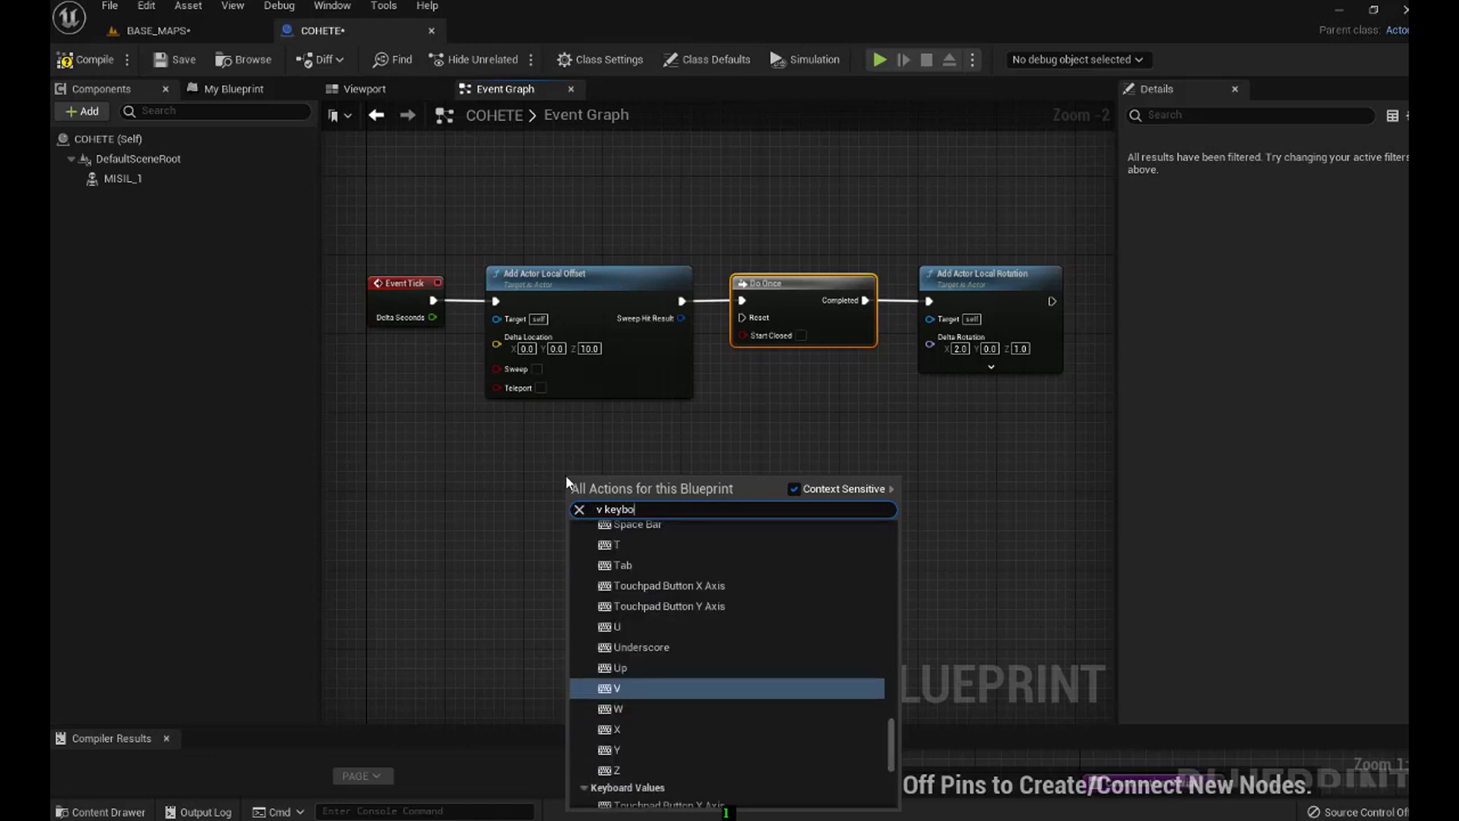
text(ard)
Place a V keyboard event node below the Tick chain.
click(625, 690)
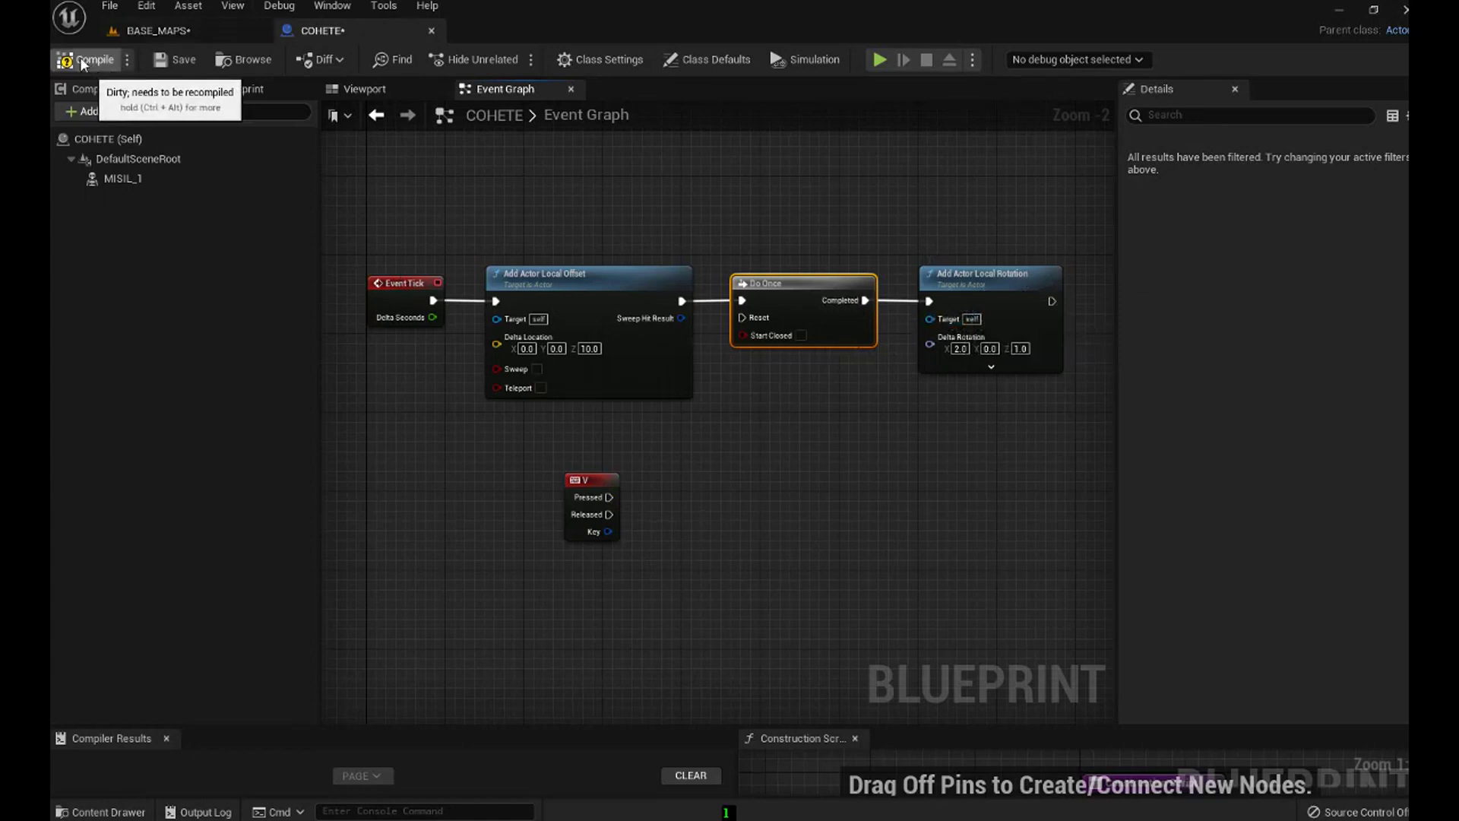
Save COHETE, play-test the BASE_MAPS level, then return to the COHETE graph.
click(181, 58)
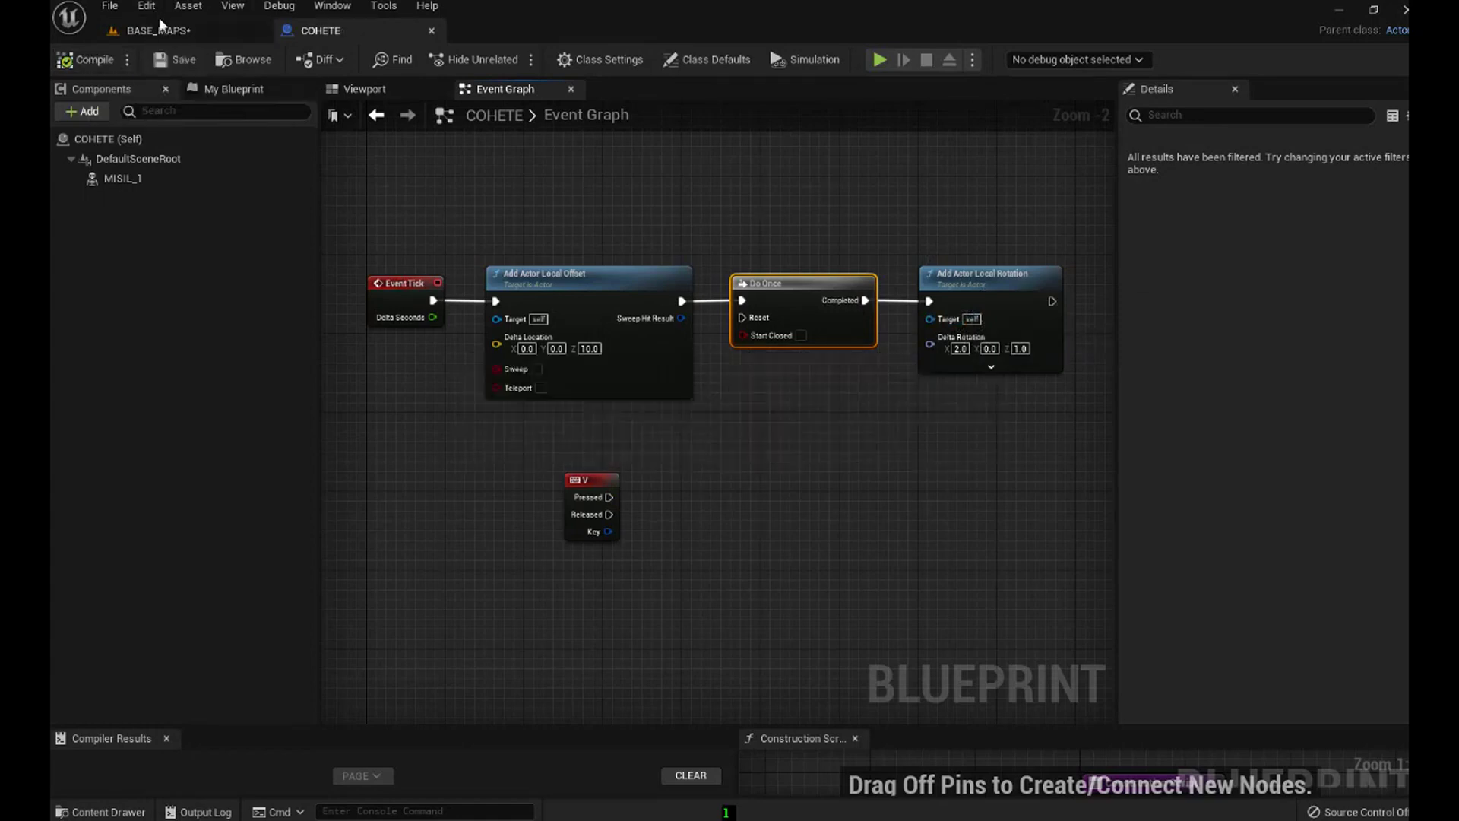
click(157, 32)
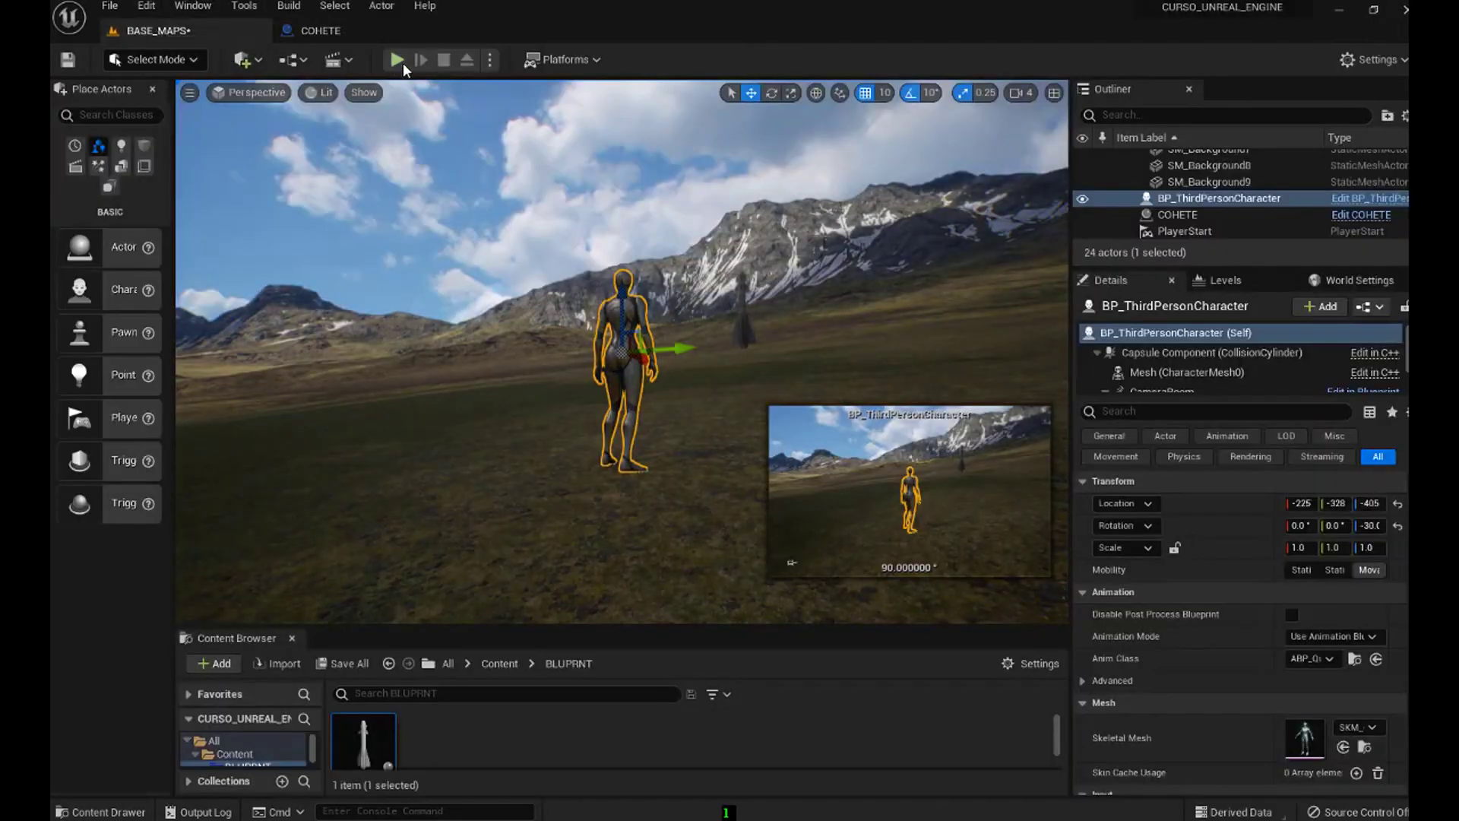
key(alt+p)
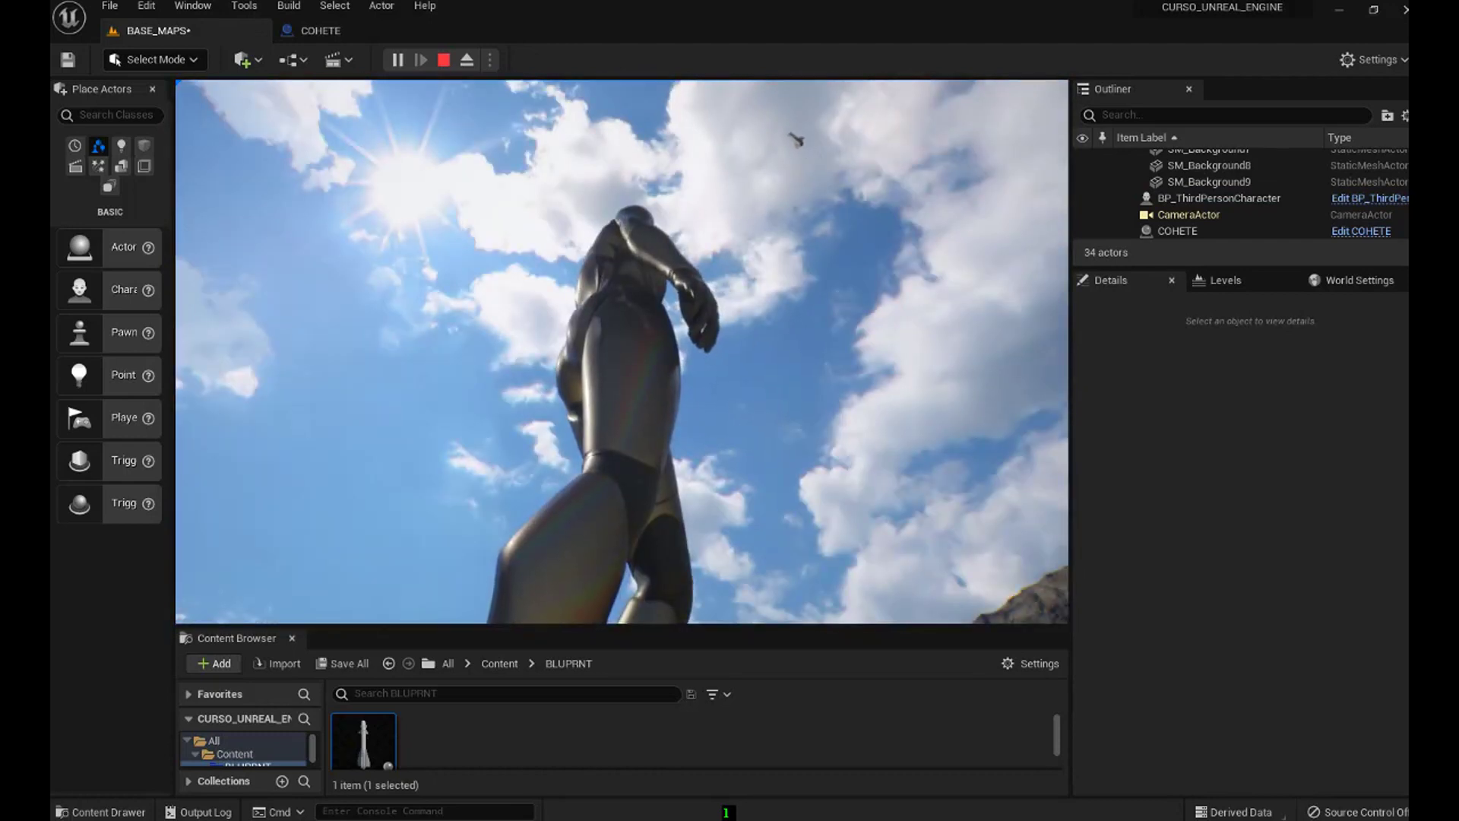
key(Escape)
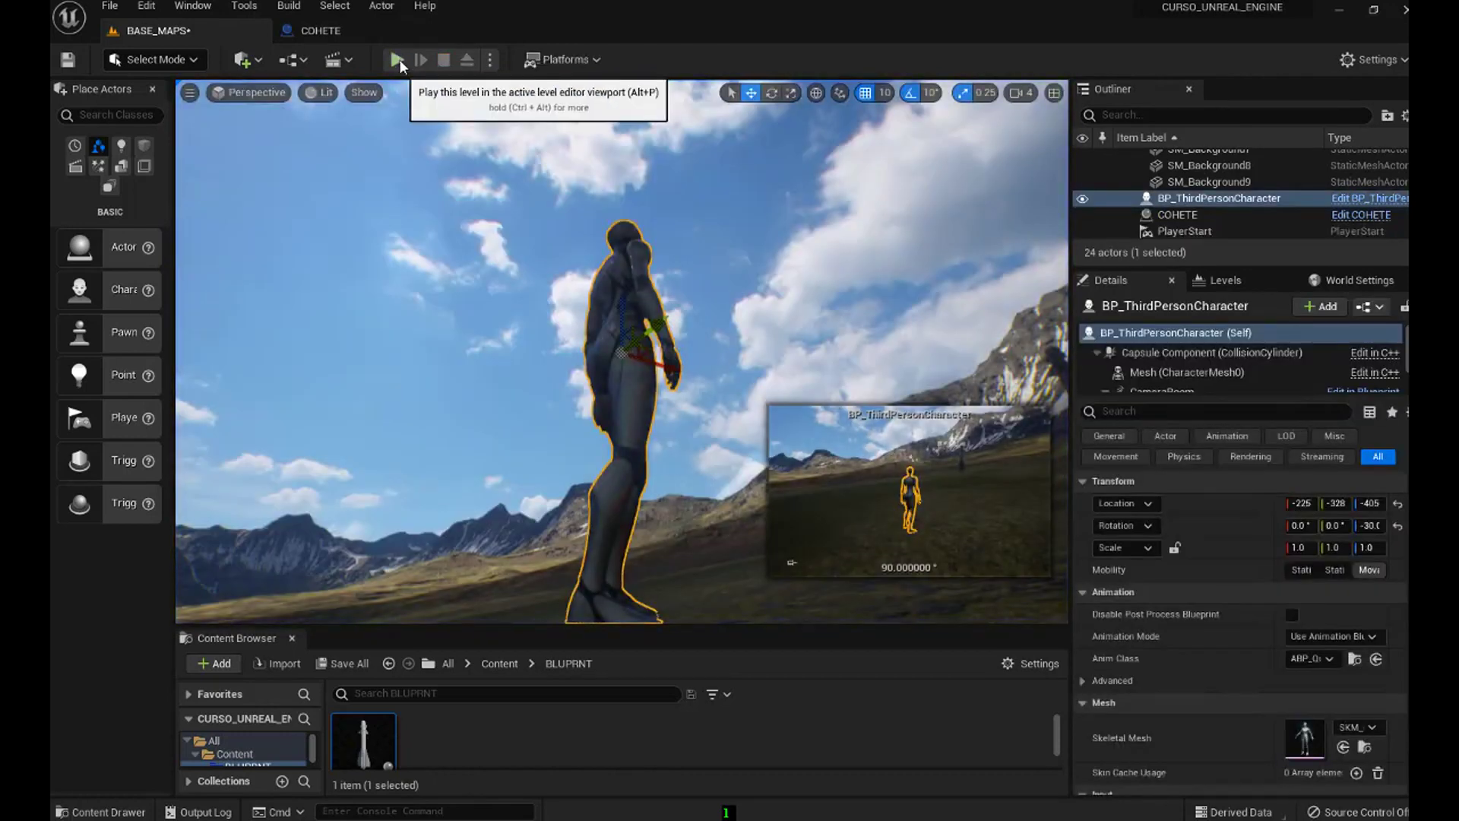
click(349, 33)
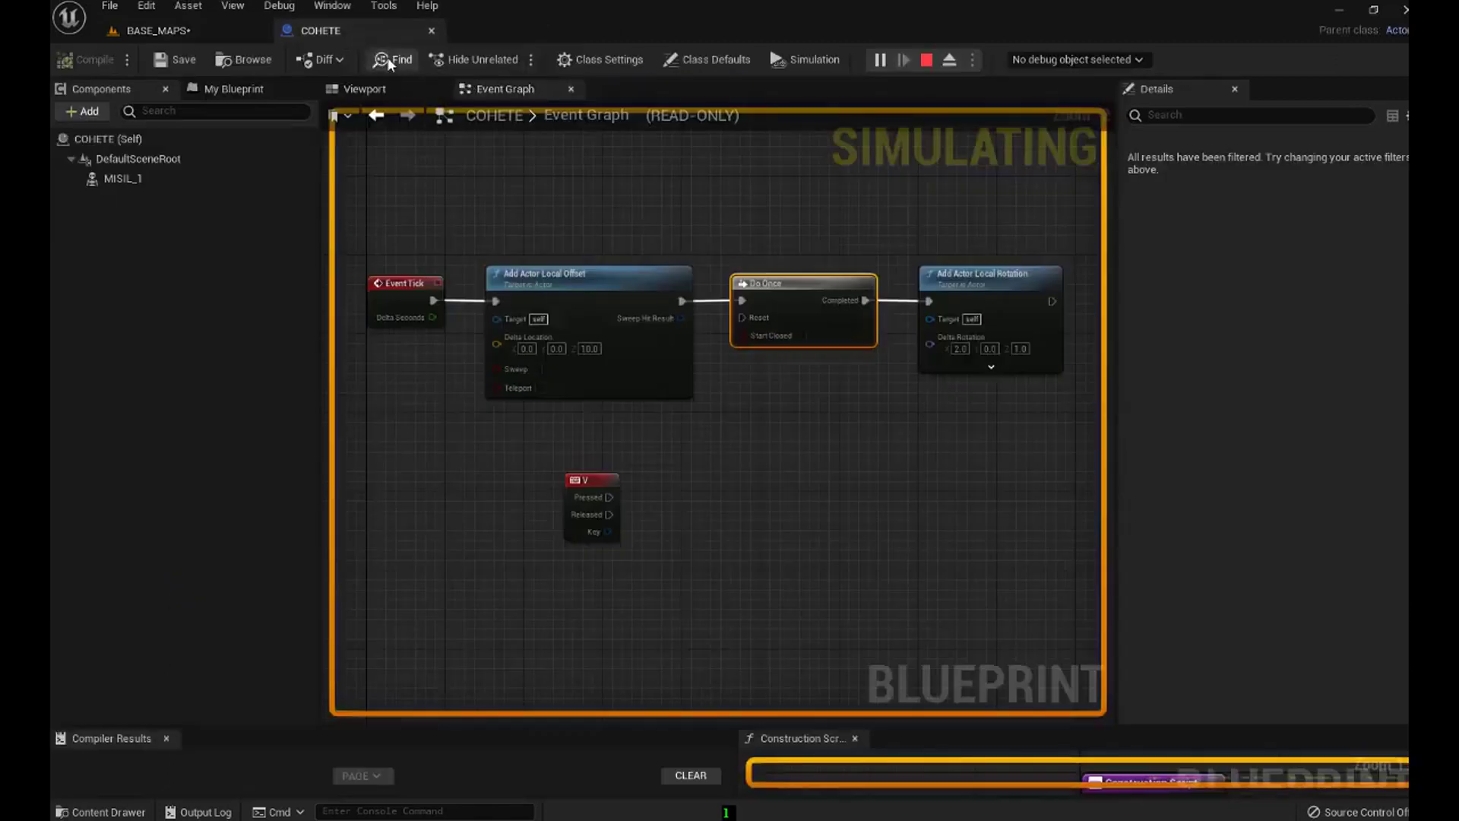
Stop the session, set Add Actor Local Rotation's Delta Rotation X to 25.0, then compile and save.
click(927, 59)
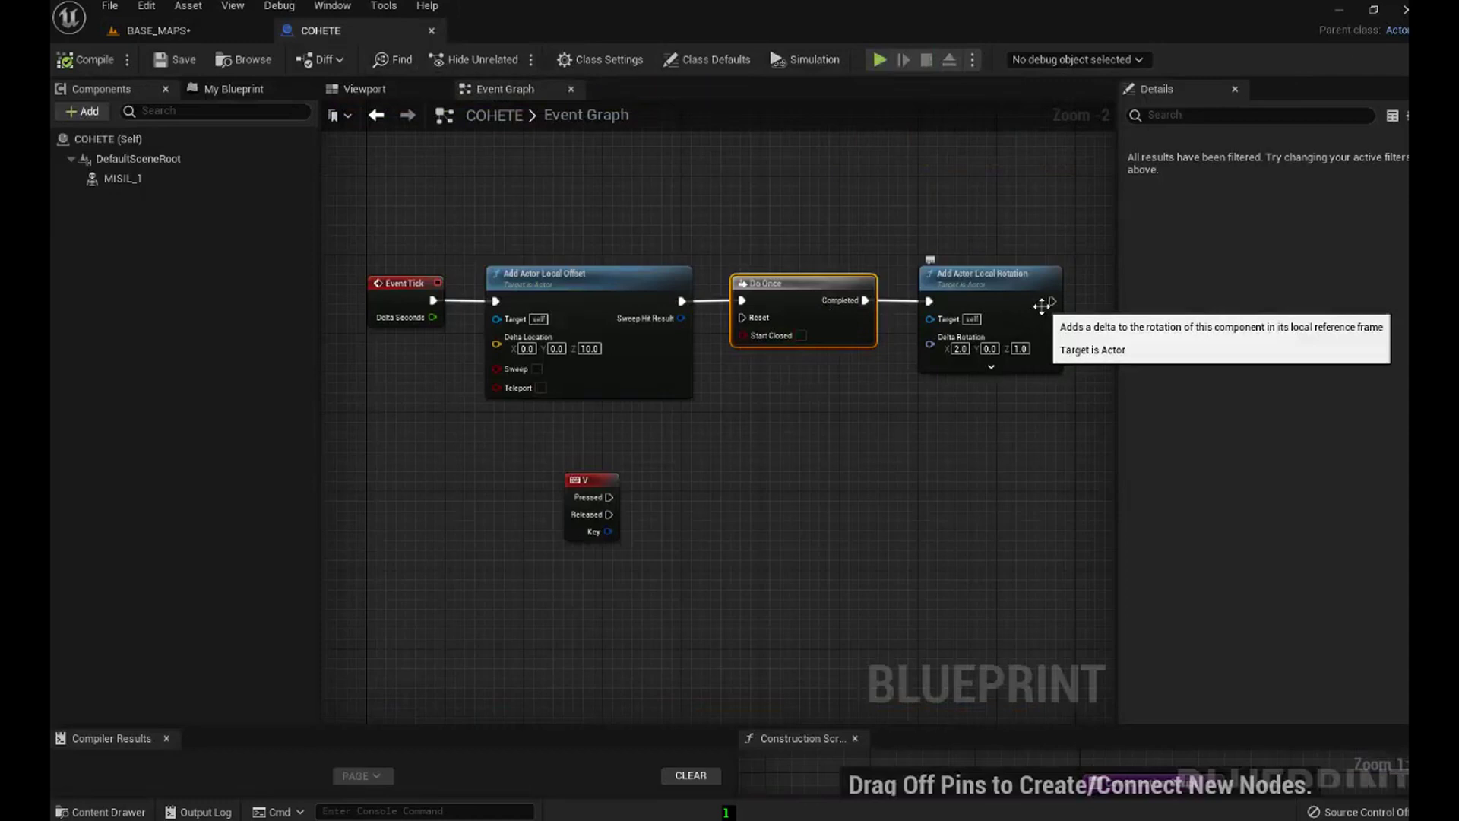
click(960, 349)
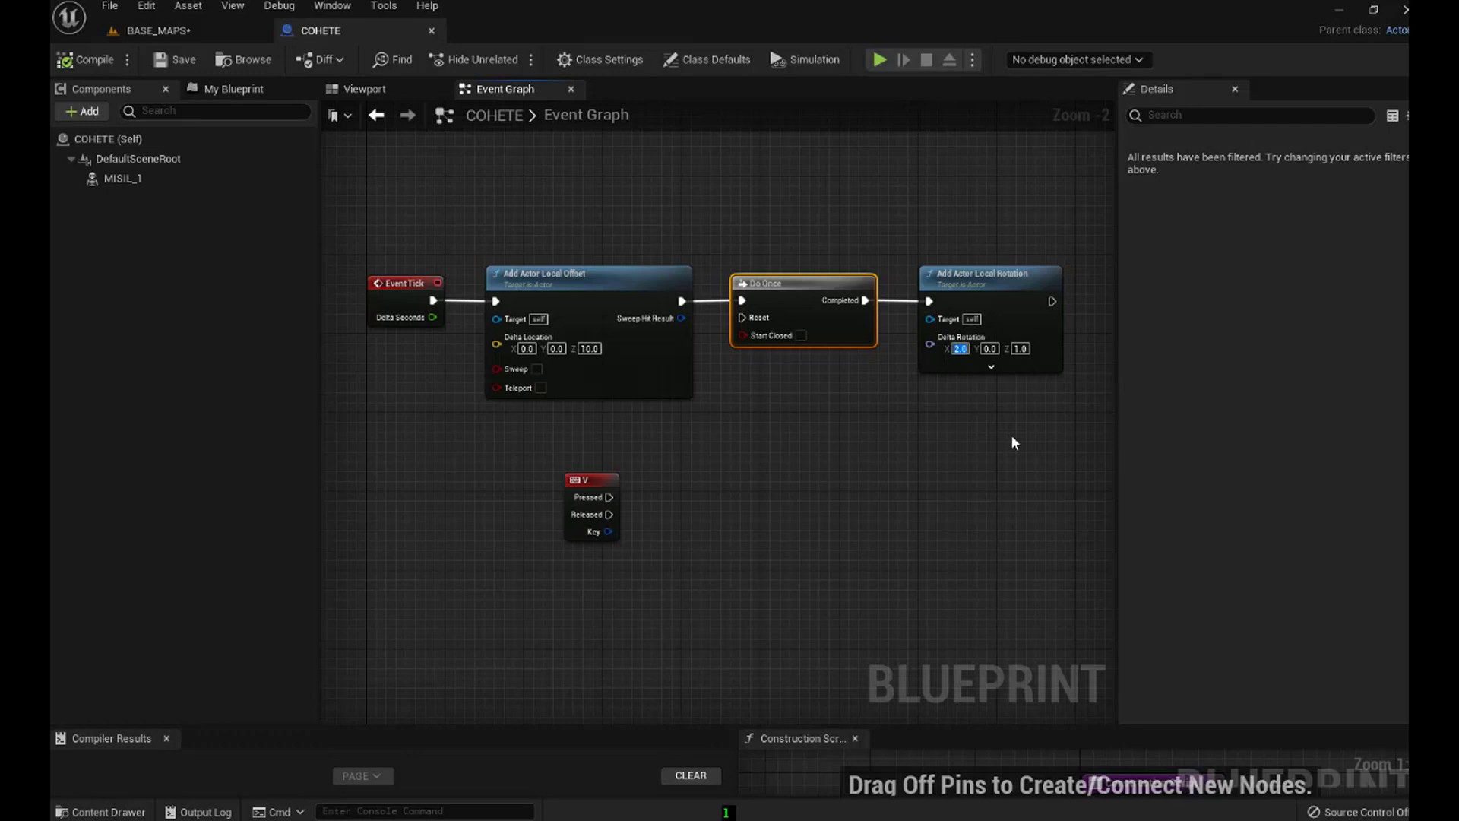
text(25)
click(413, 229)
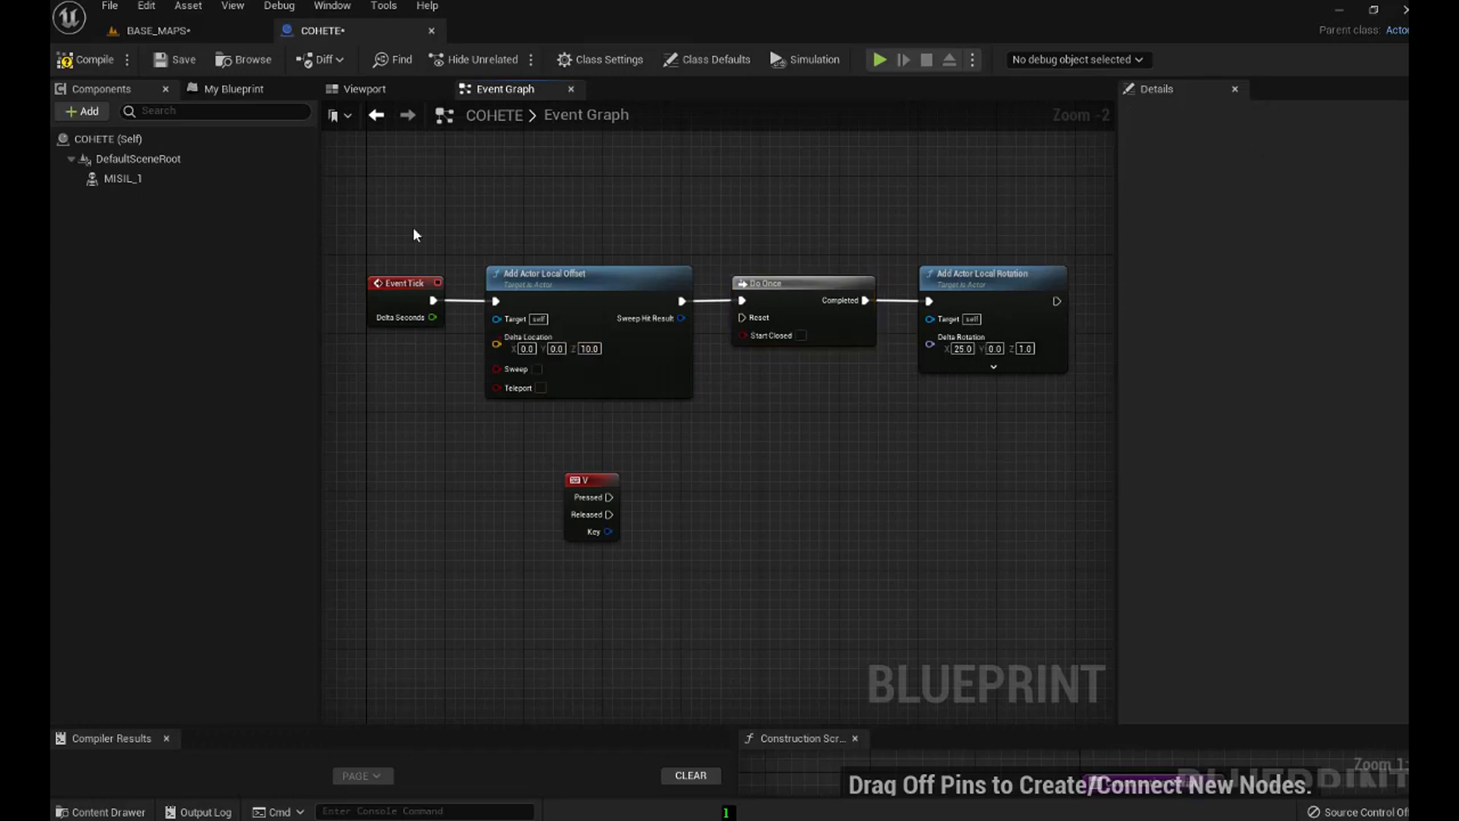
click(84, 58)
click(180, 58)
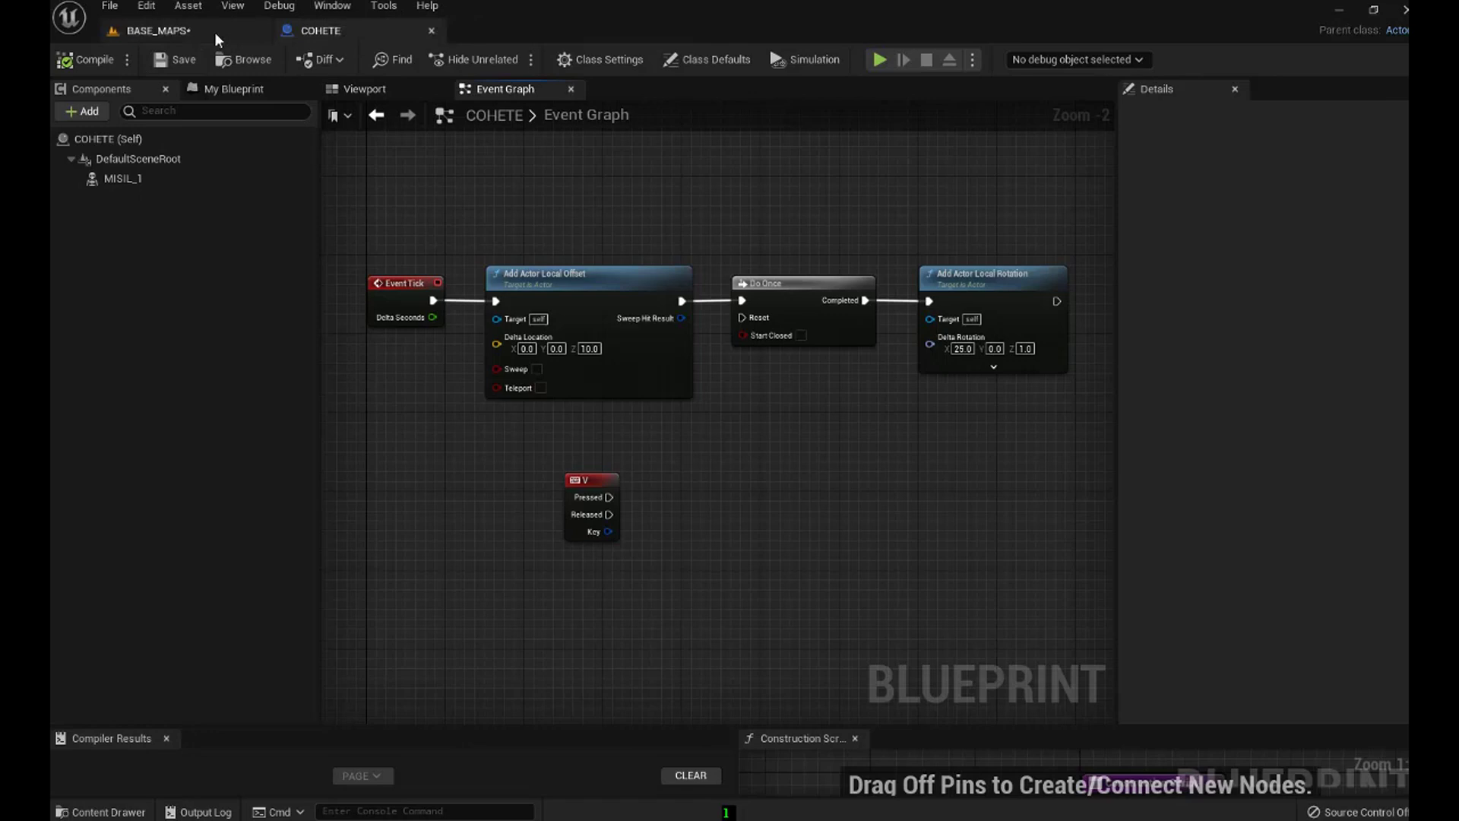
click(199, 27)
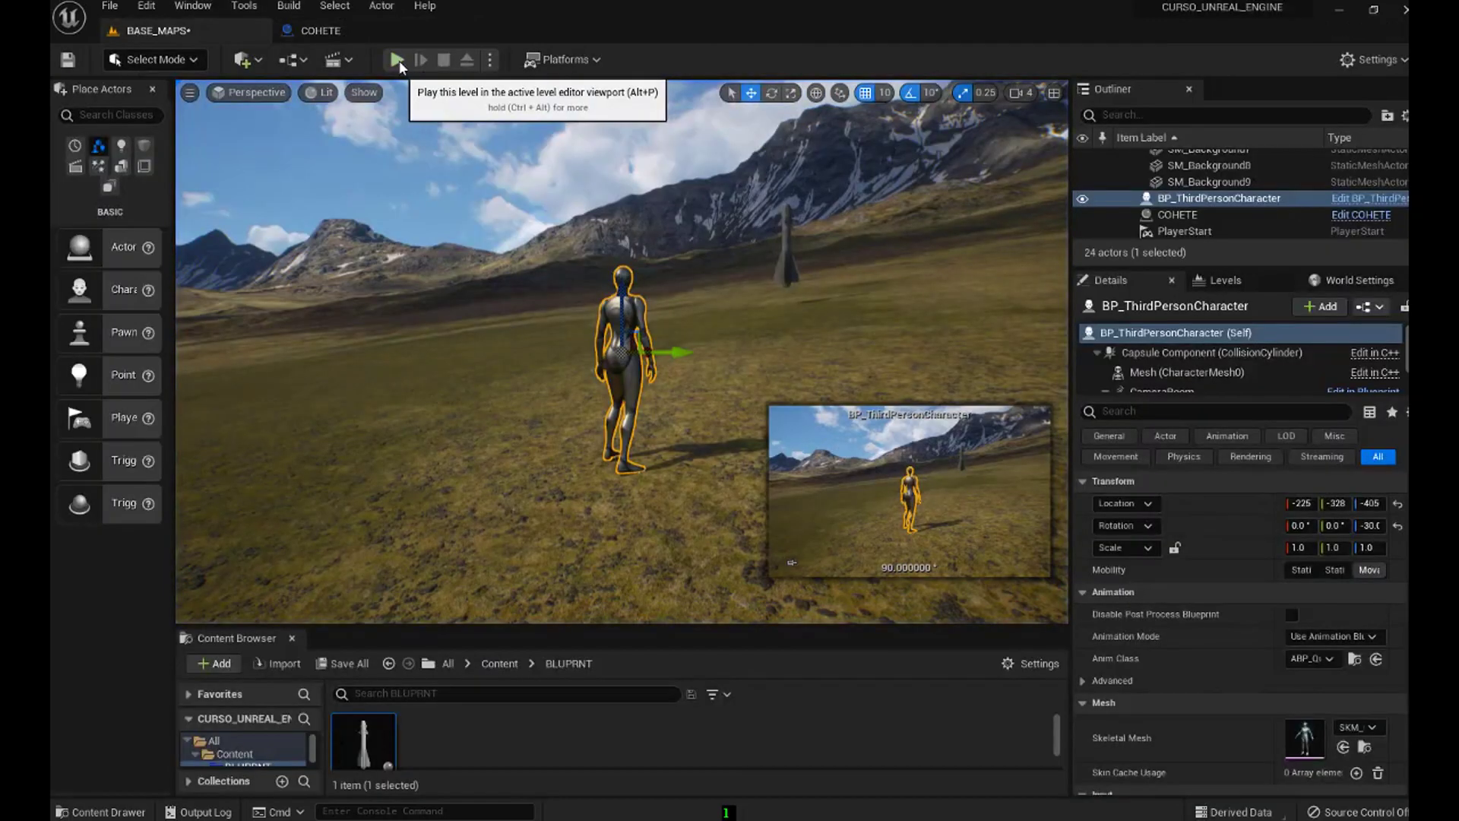
key(alt+p)
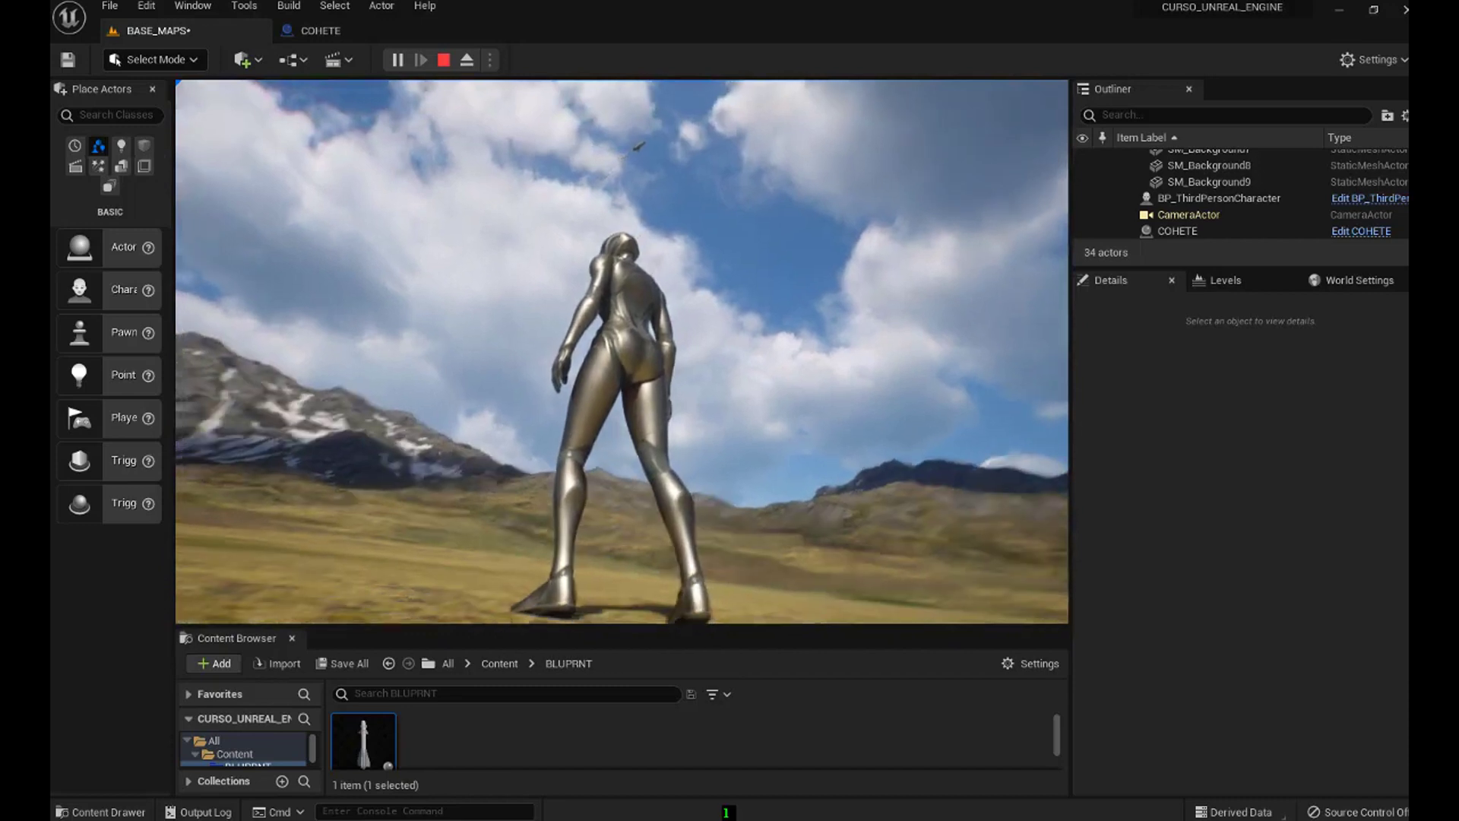
key(w)
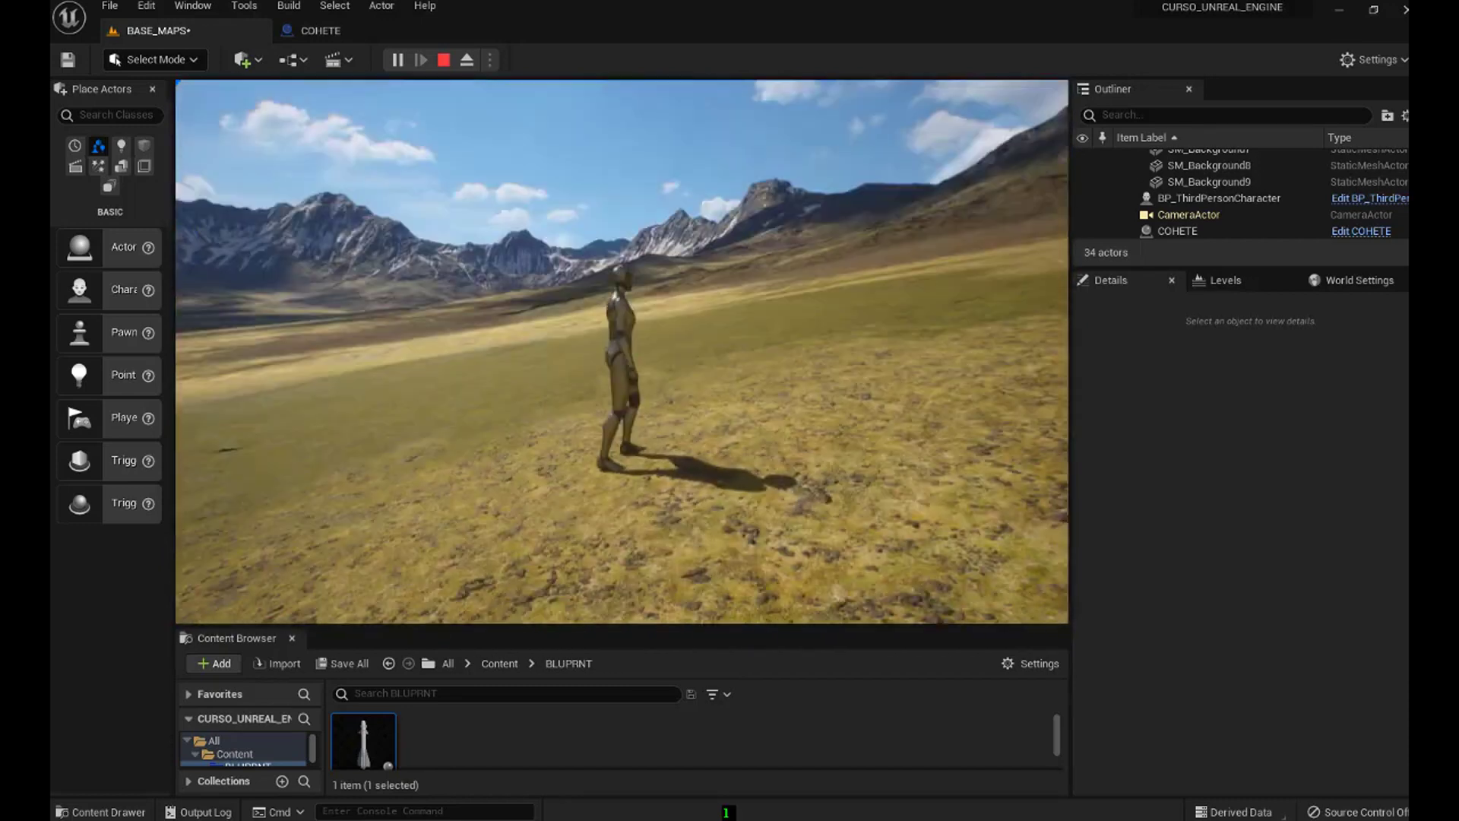
key(F8)
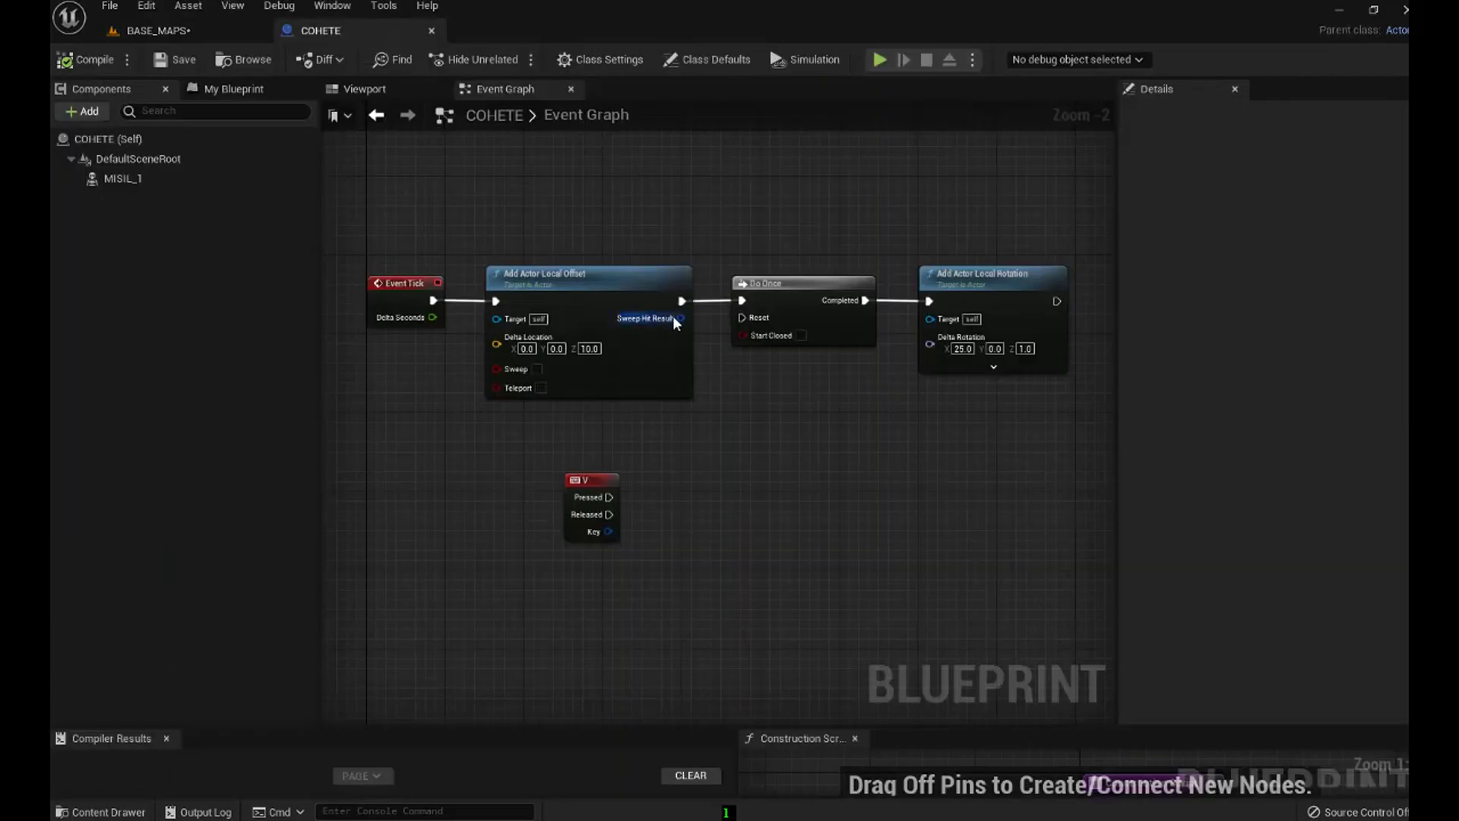
Disconnect Do Once from Add Actor Local Rotation and wire V Pressed into it instead.
mouse_move(771, 411)
right_down()
mouse_move(699, 423)
mouse_move(696, 389)
right_up()
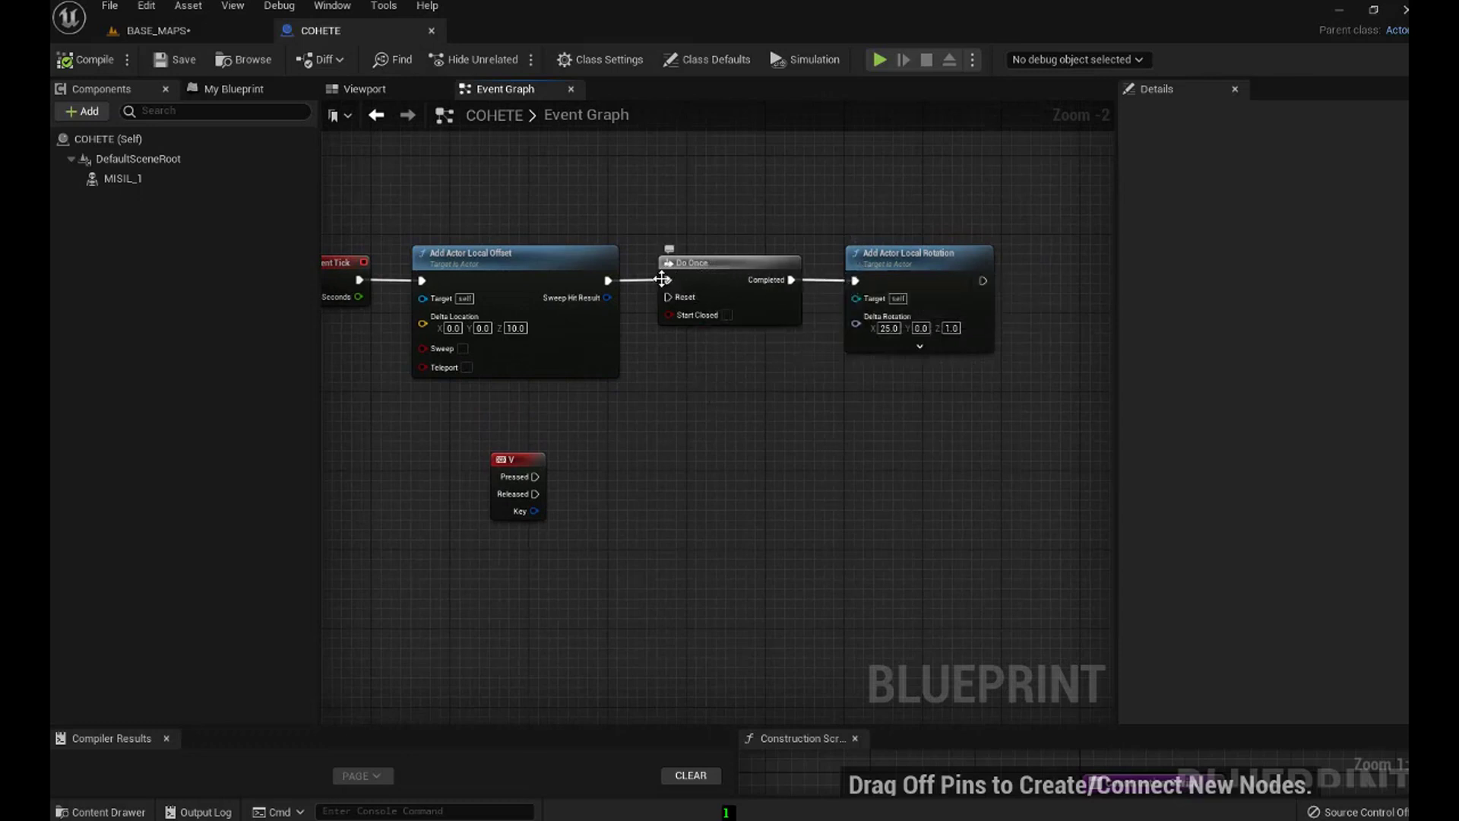
click(672, 280)
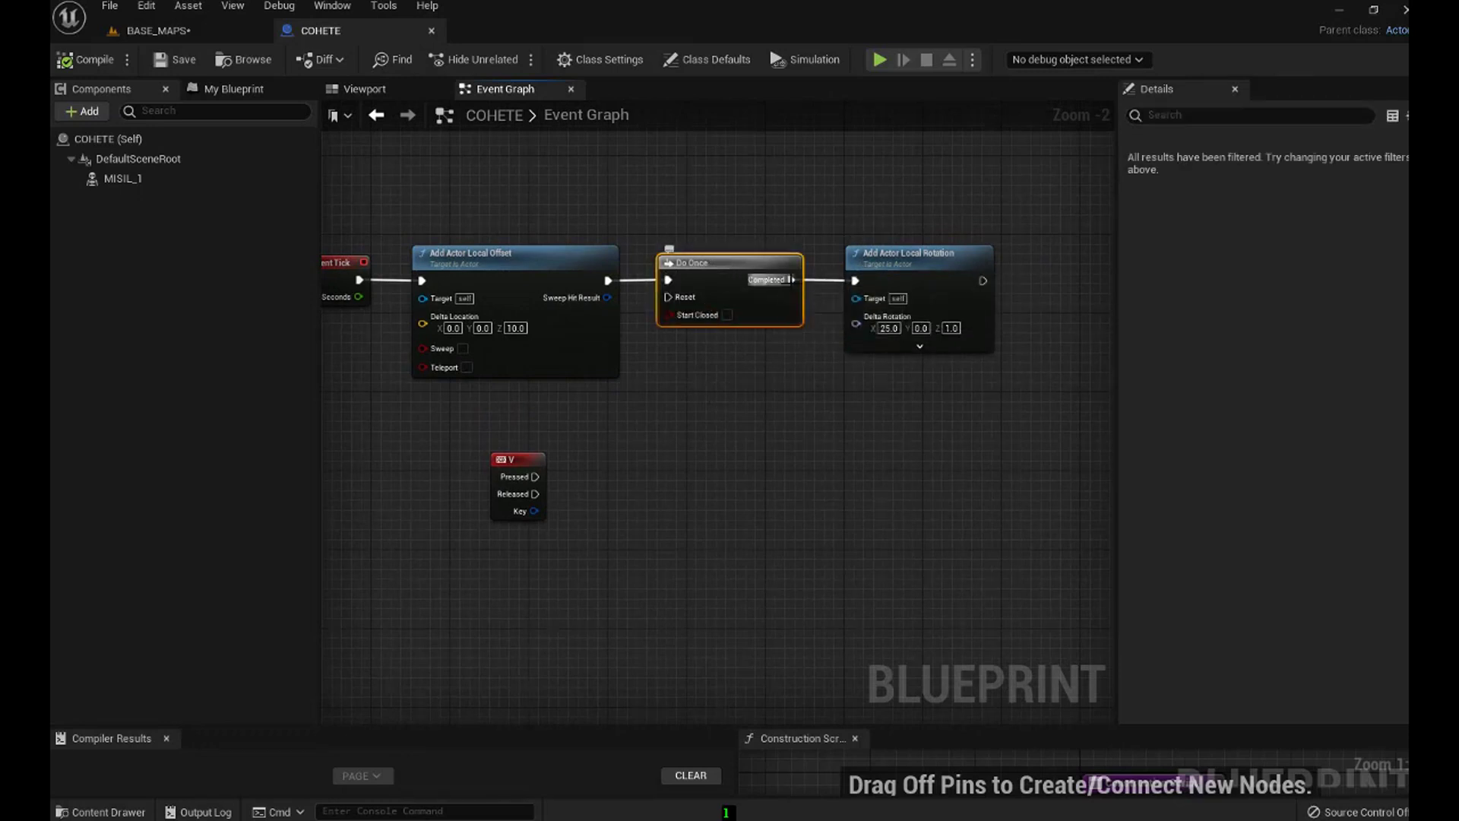
alt+click(791, 279)
drag(897, 267, 726, 453)
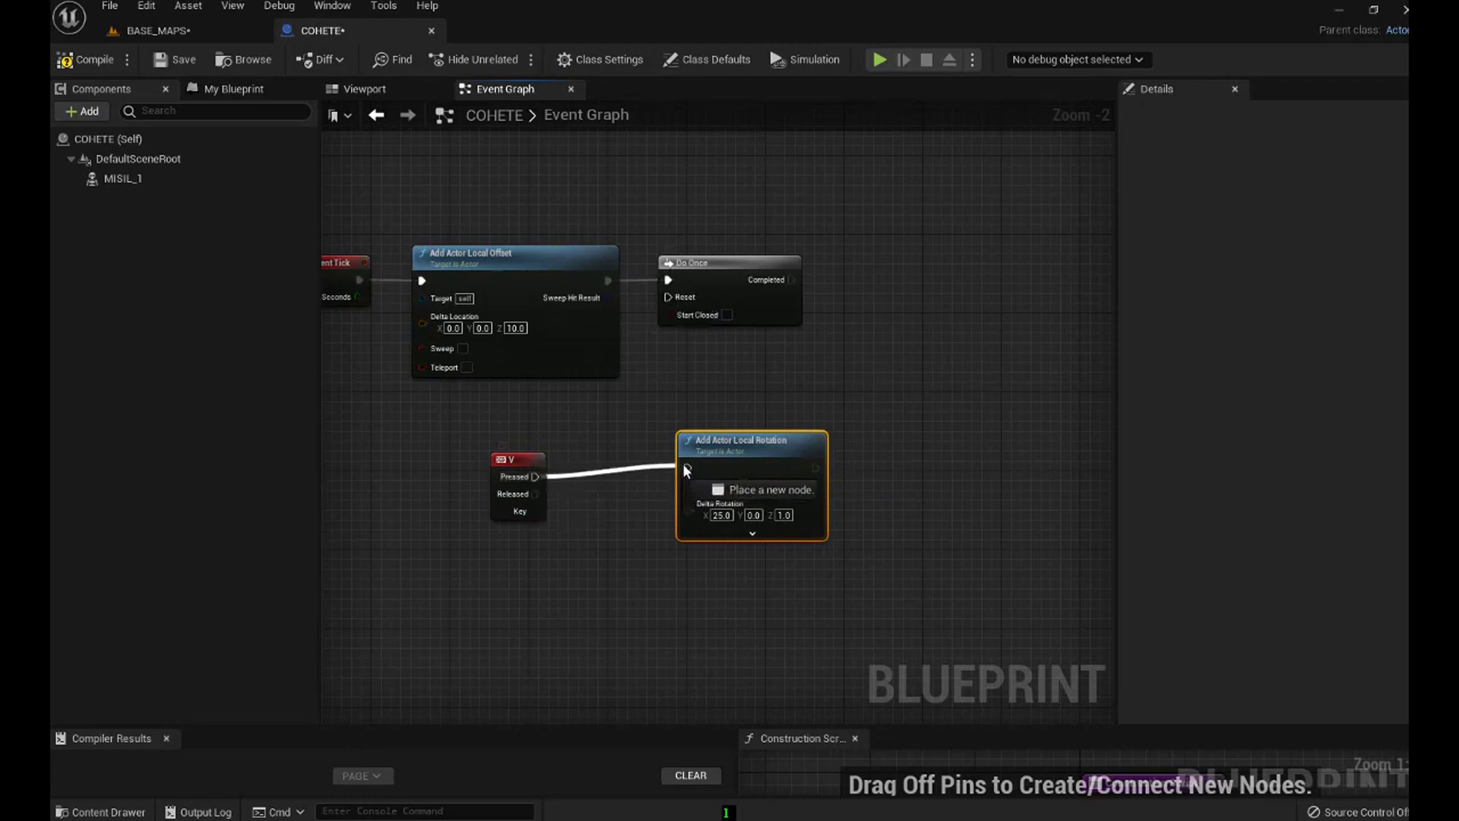
drag(532, 476, 727, 456)
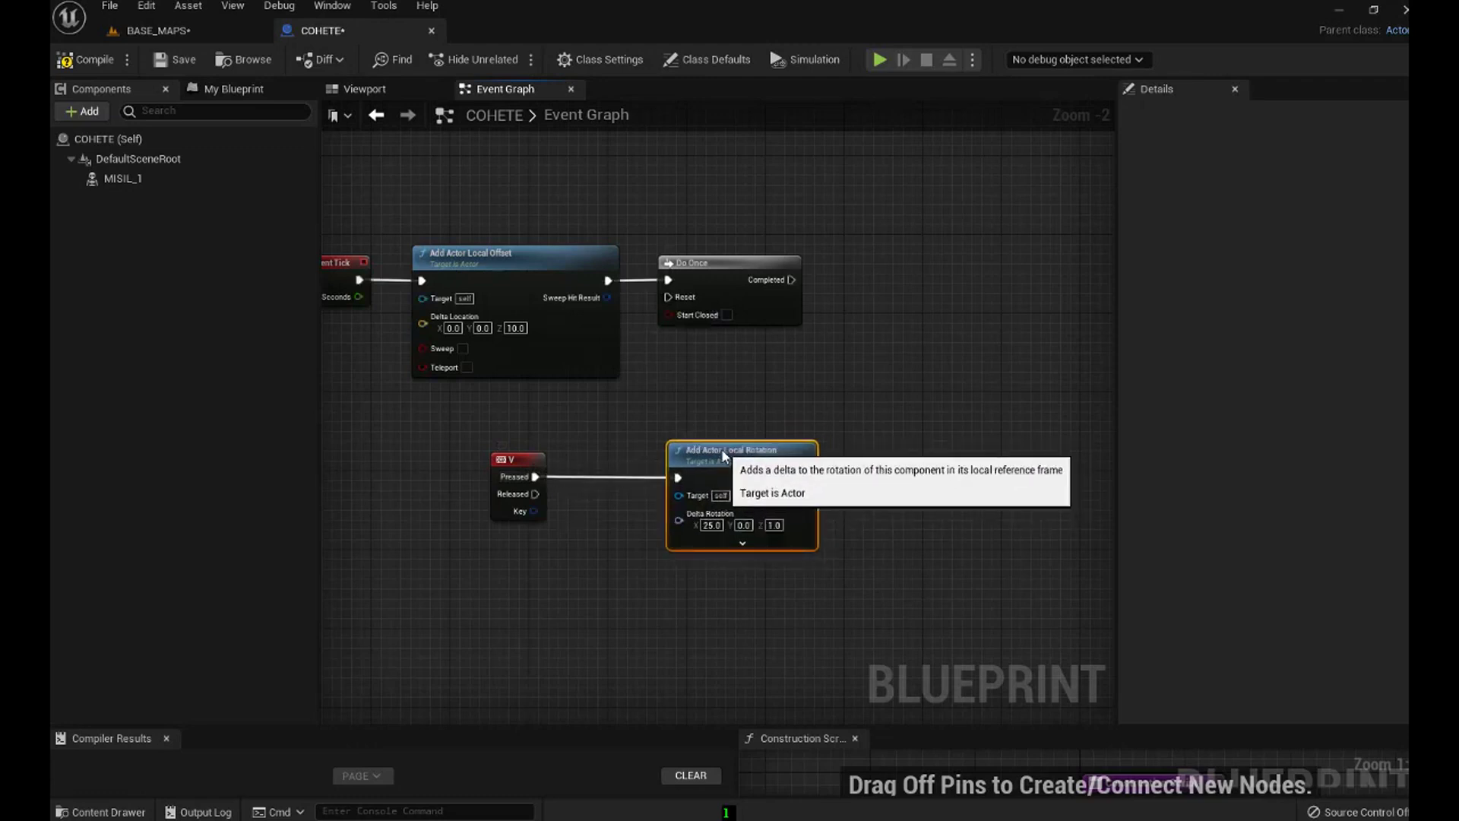
Change the rotation's Delta Rotation X from 25.0 to 10.0.
right_drag(727, 456, 777, 382)
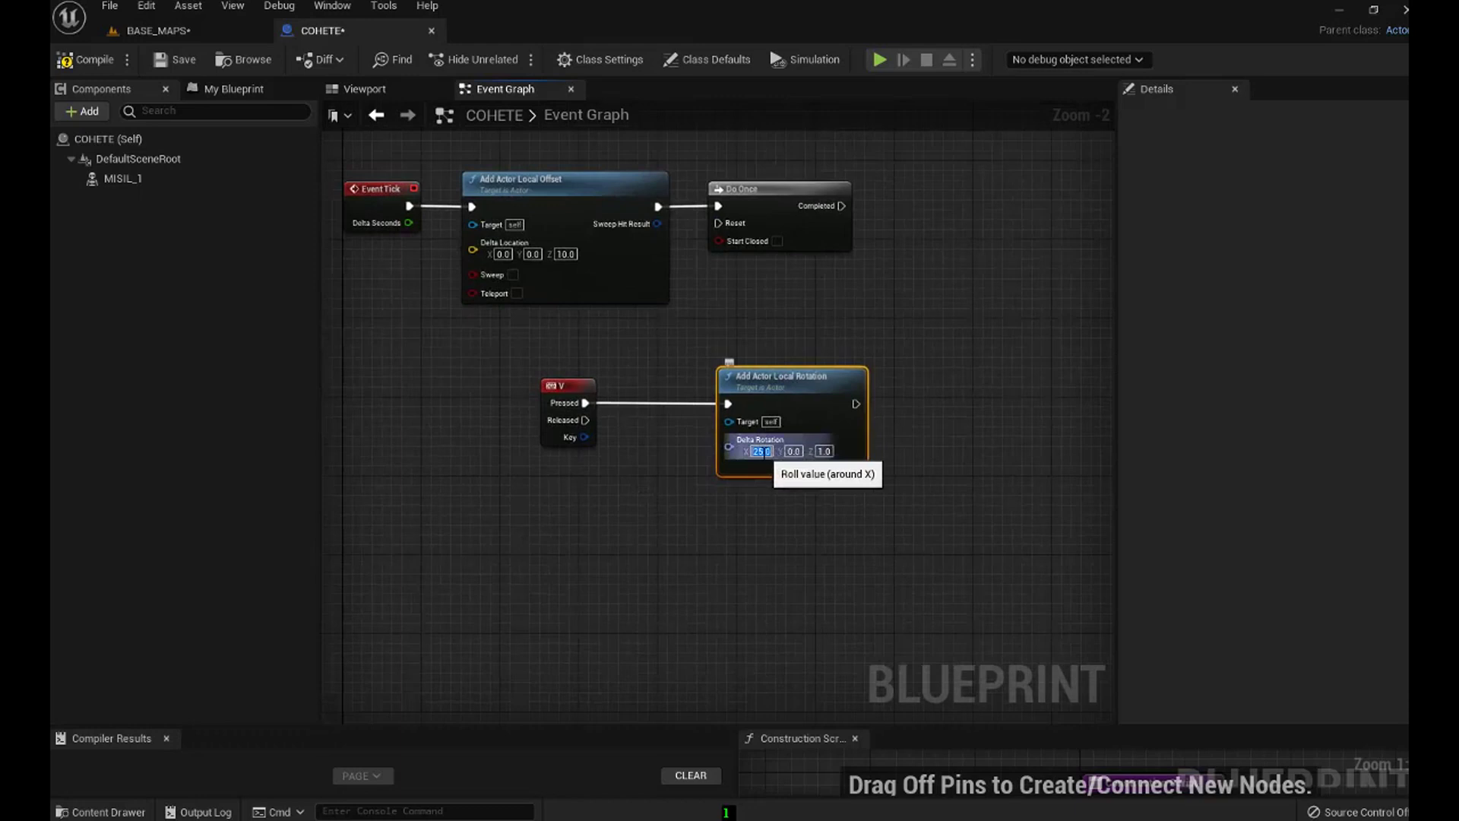
text(10)
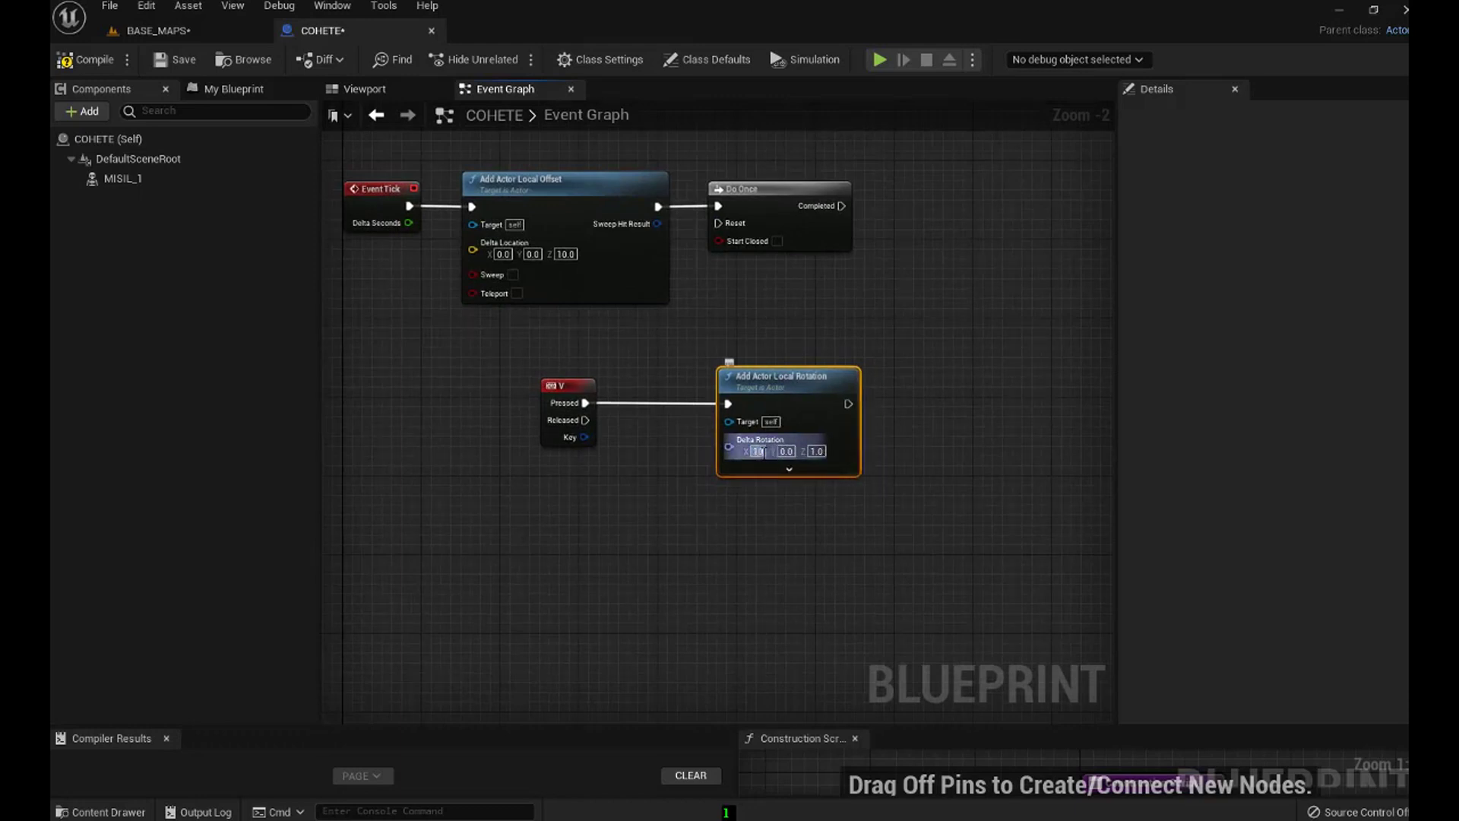
key(Return)
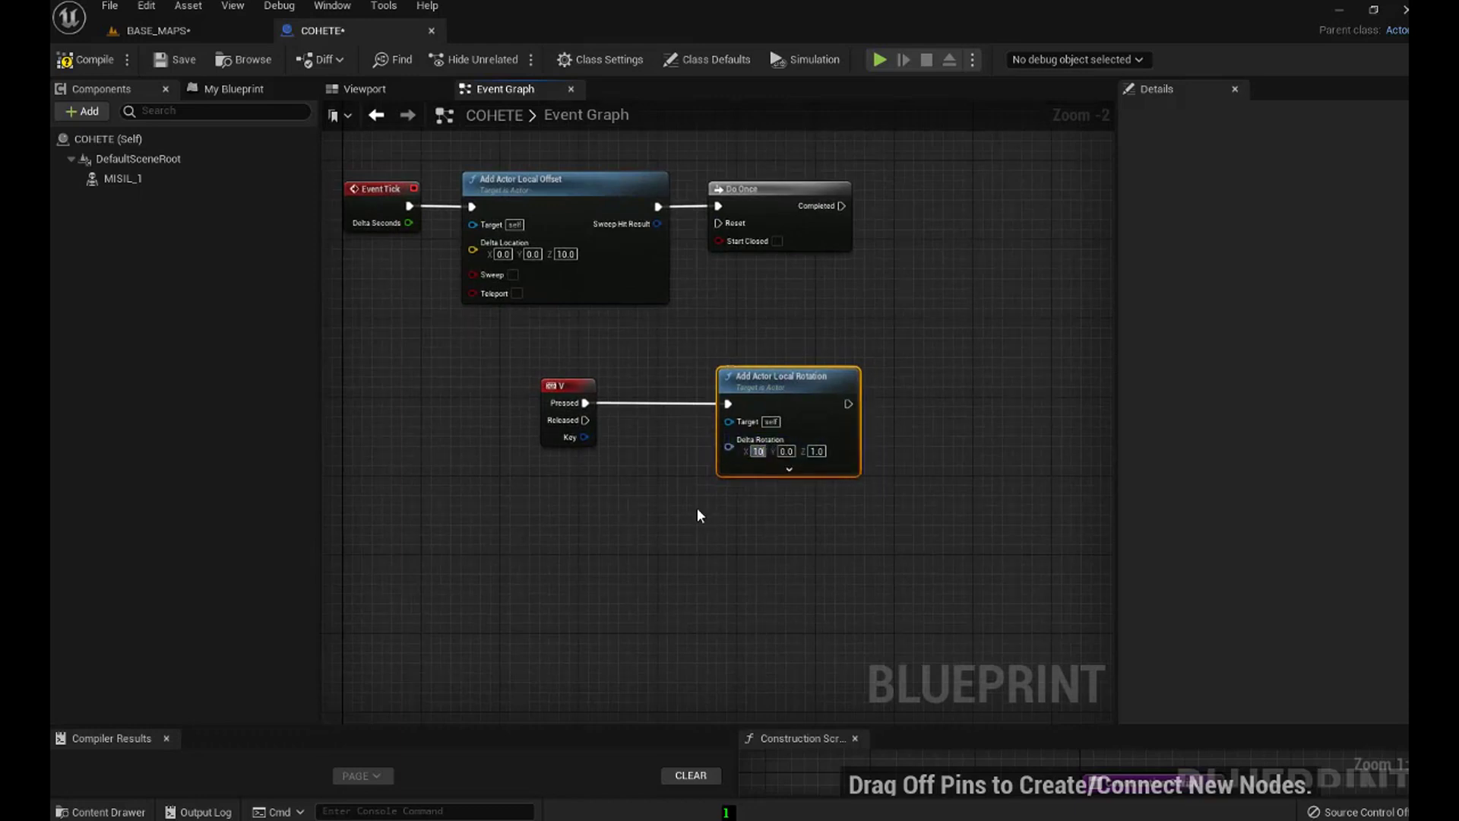
click(653, 529)
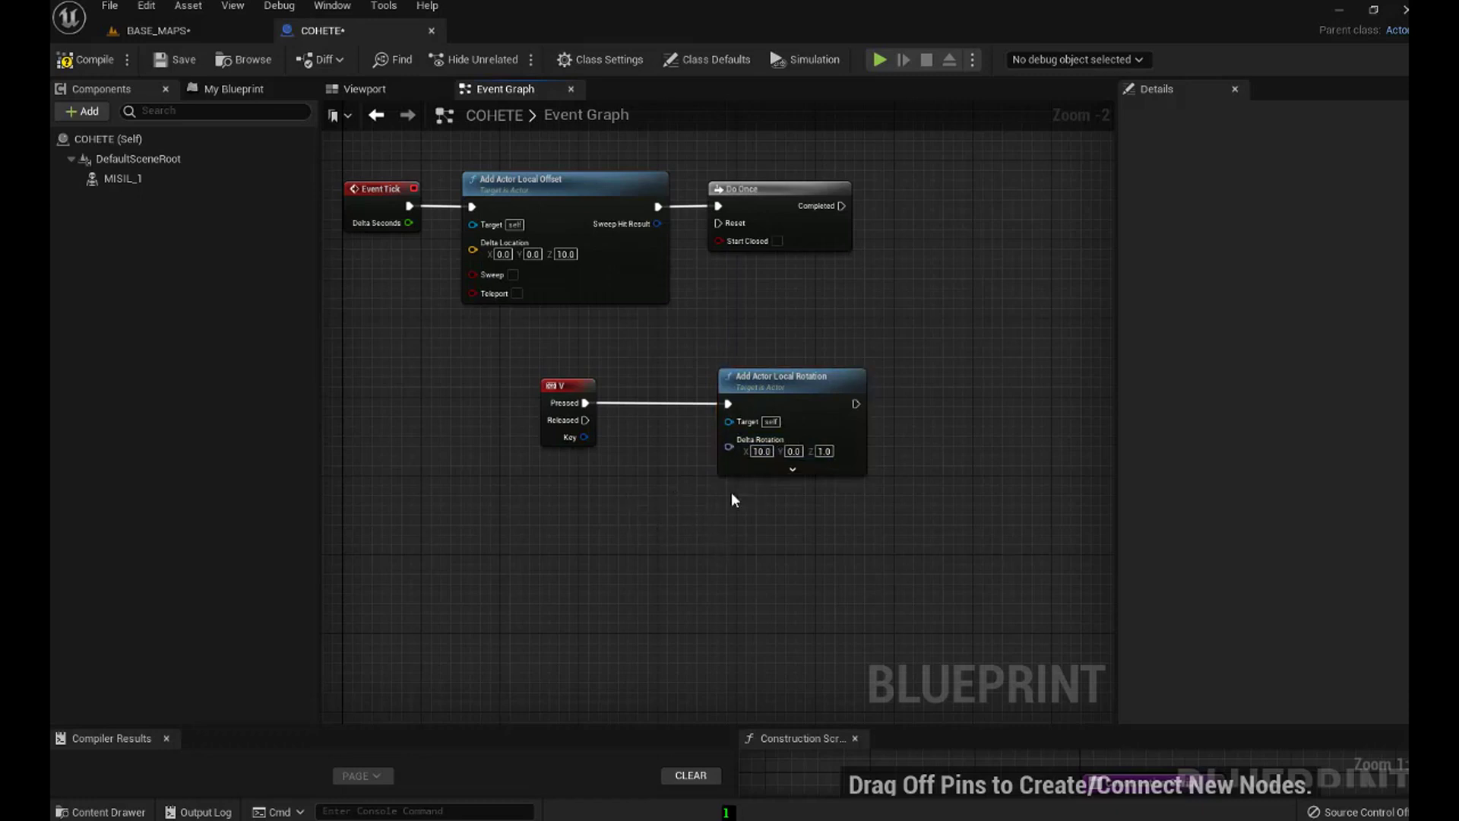
scroll(648, 507, down, 3)
Compile COHETE, play-test BASE_MAPS with the V key, then return to the COHETE graph.
right_drag(616, 521, 720, 575)
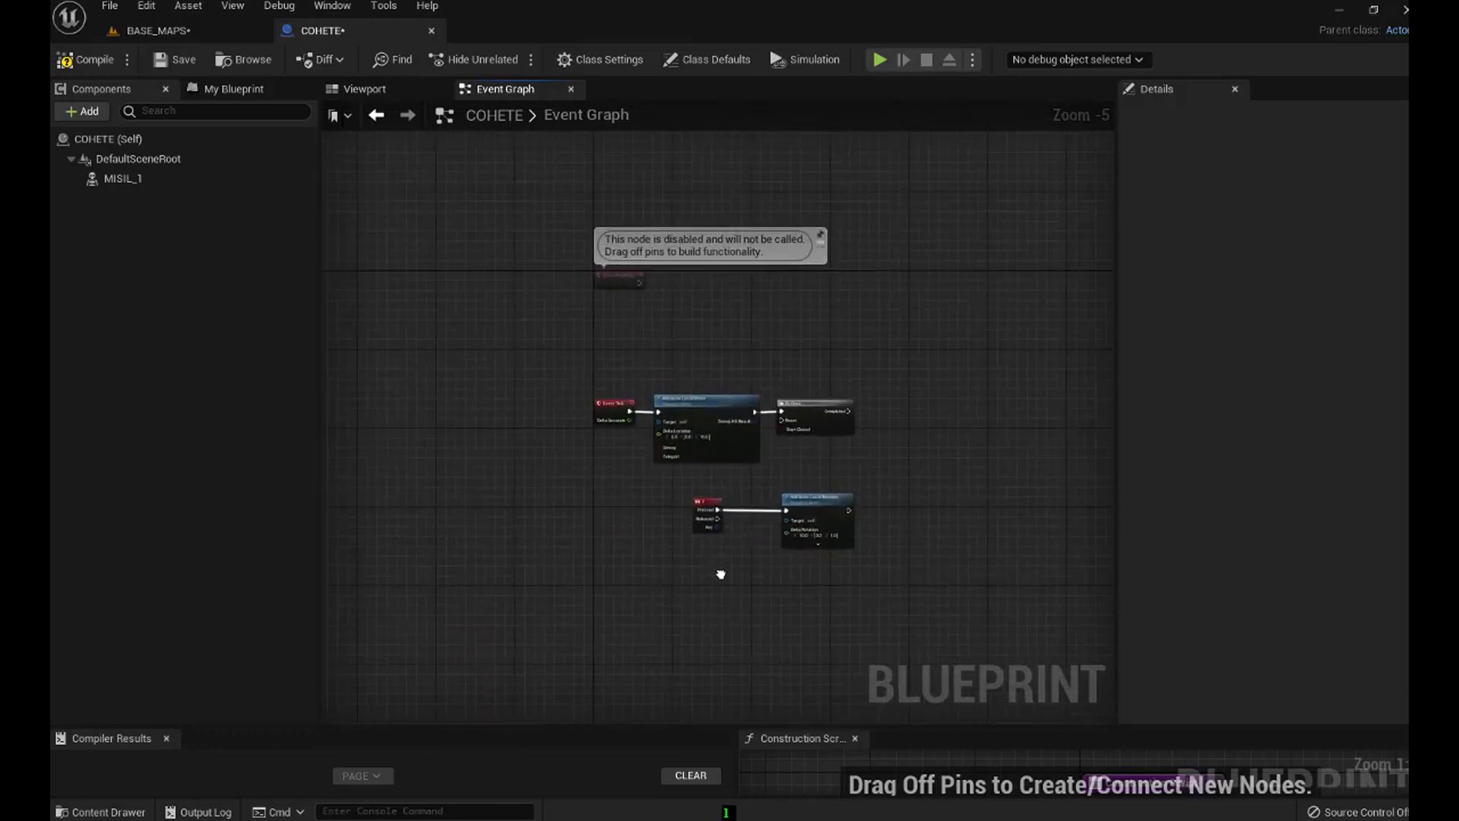
scroll(712, 584, up, 1)
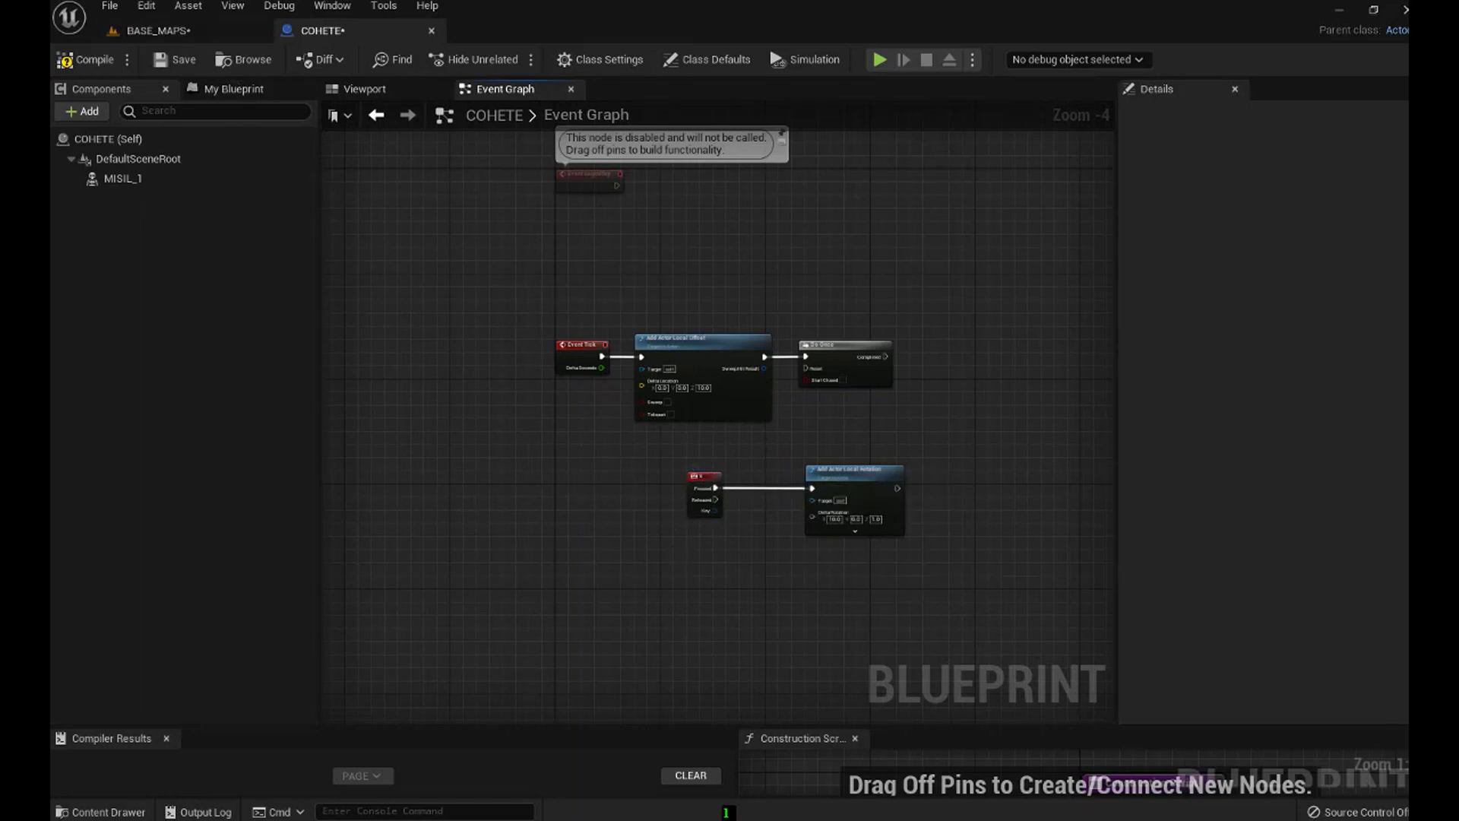
click(93, 59)
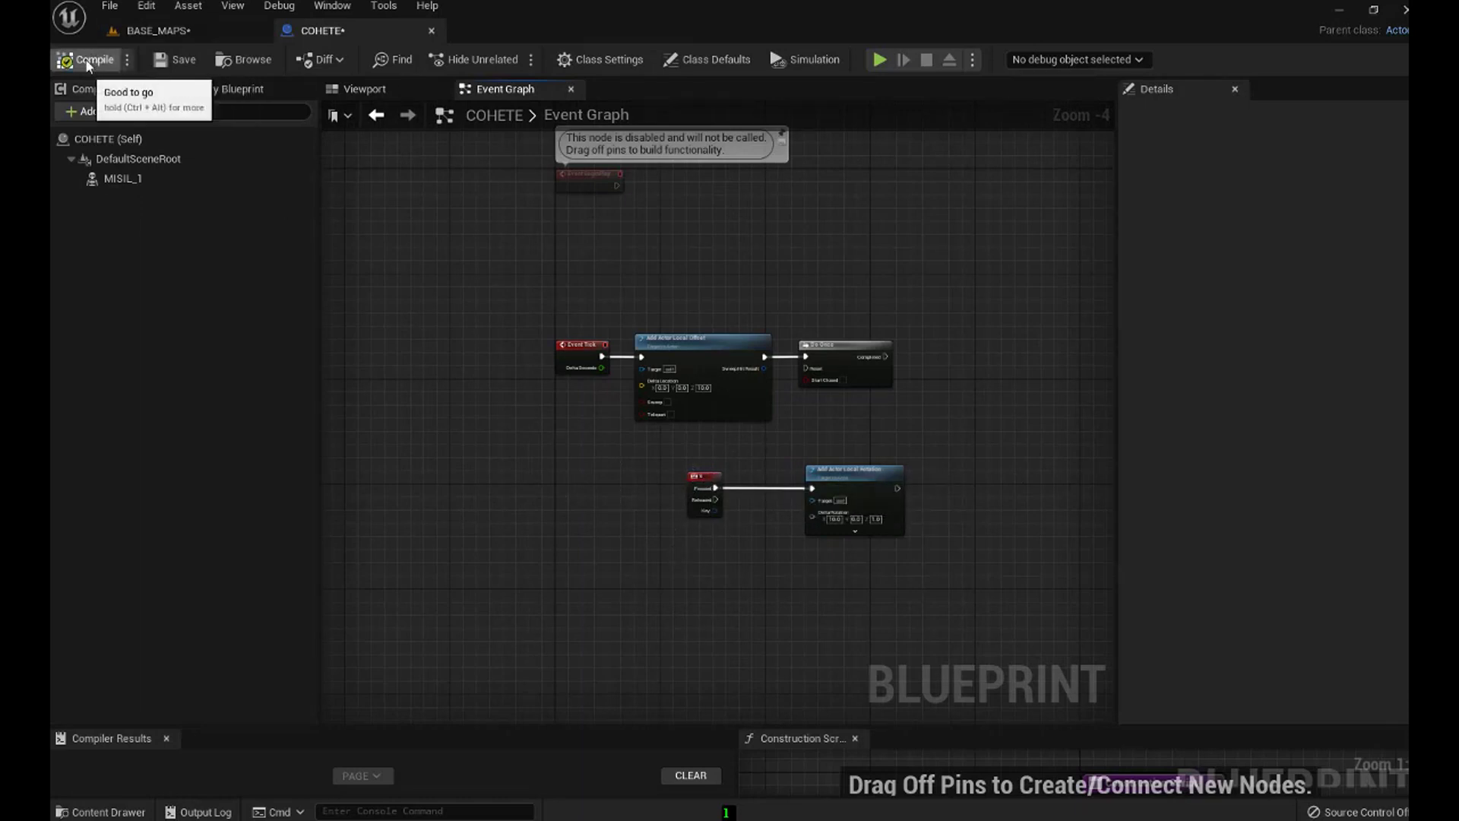
click(164, 32)
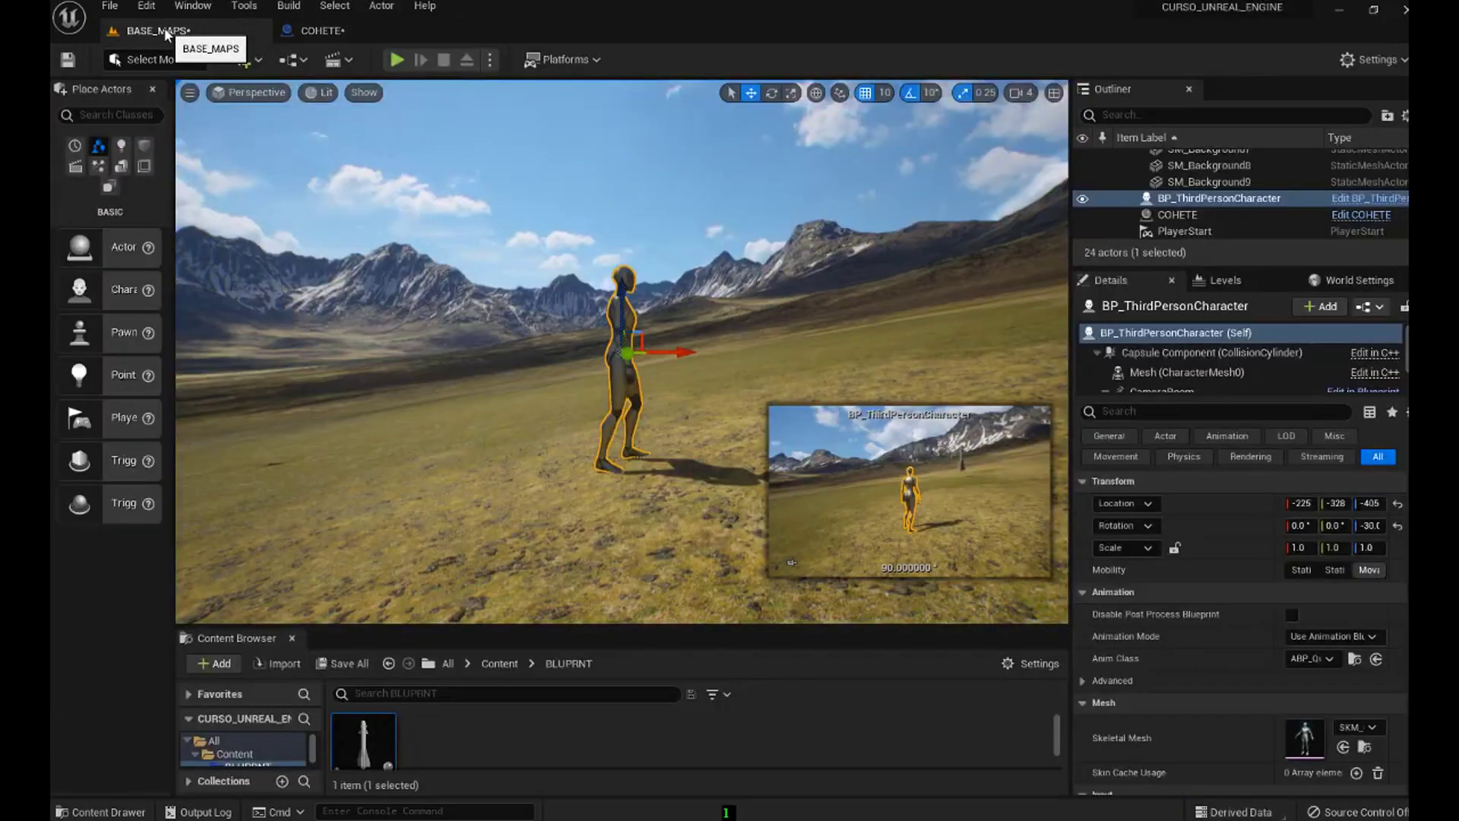
click(396, 58)
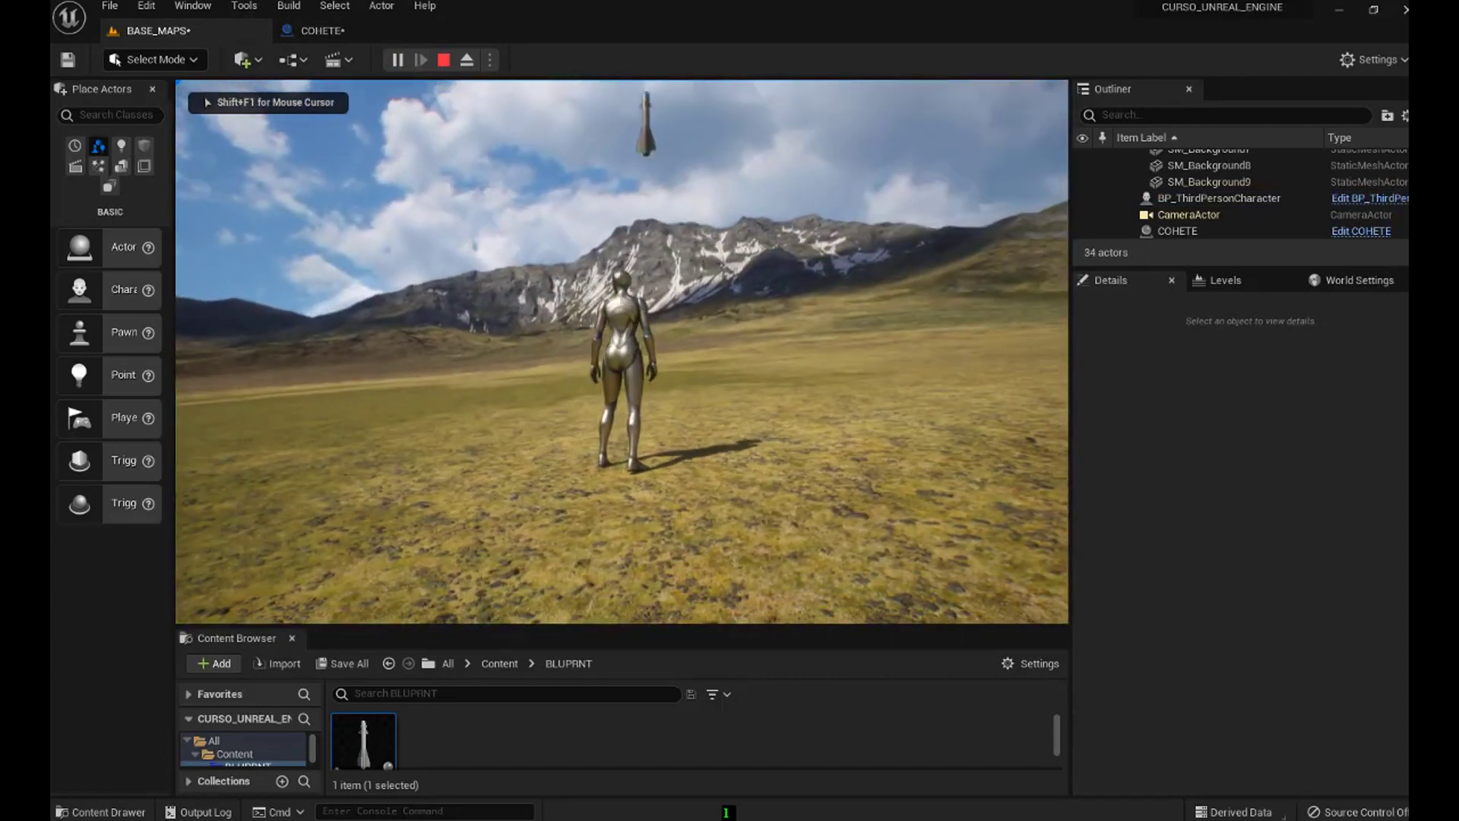
click(621, 351)
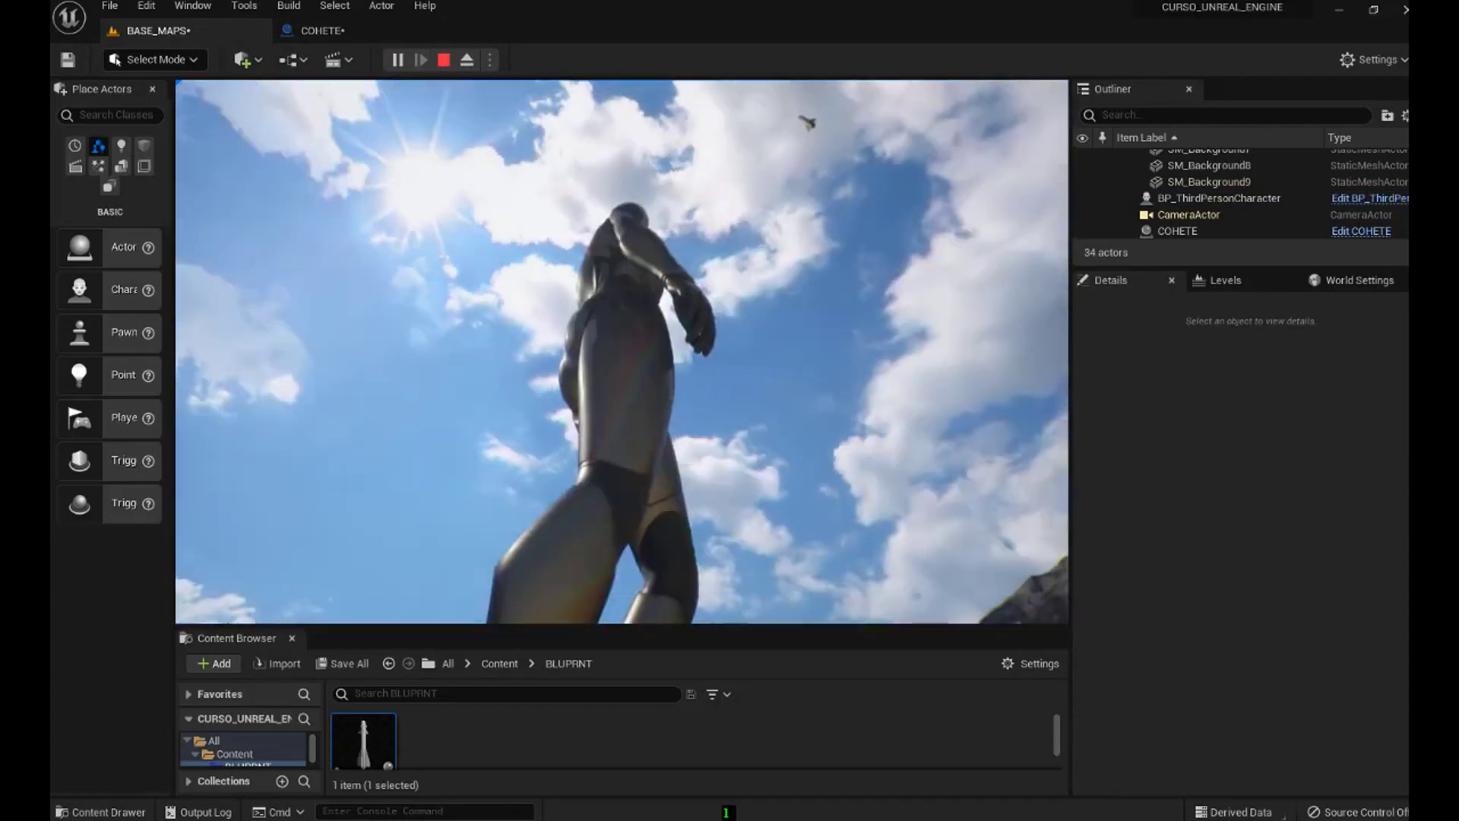
key(Escape)
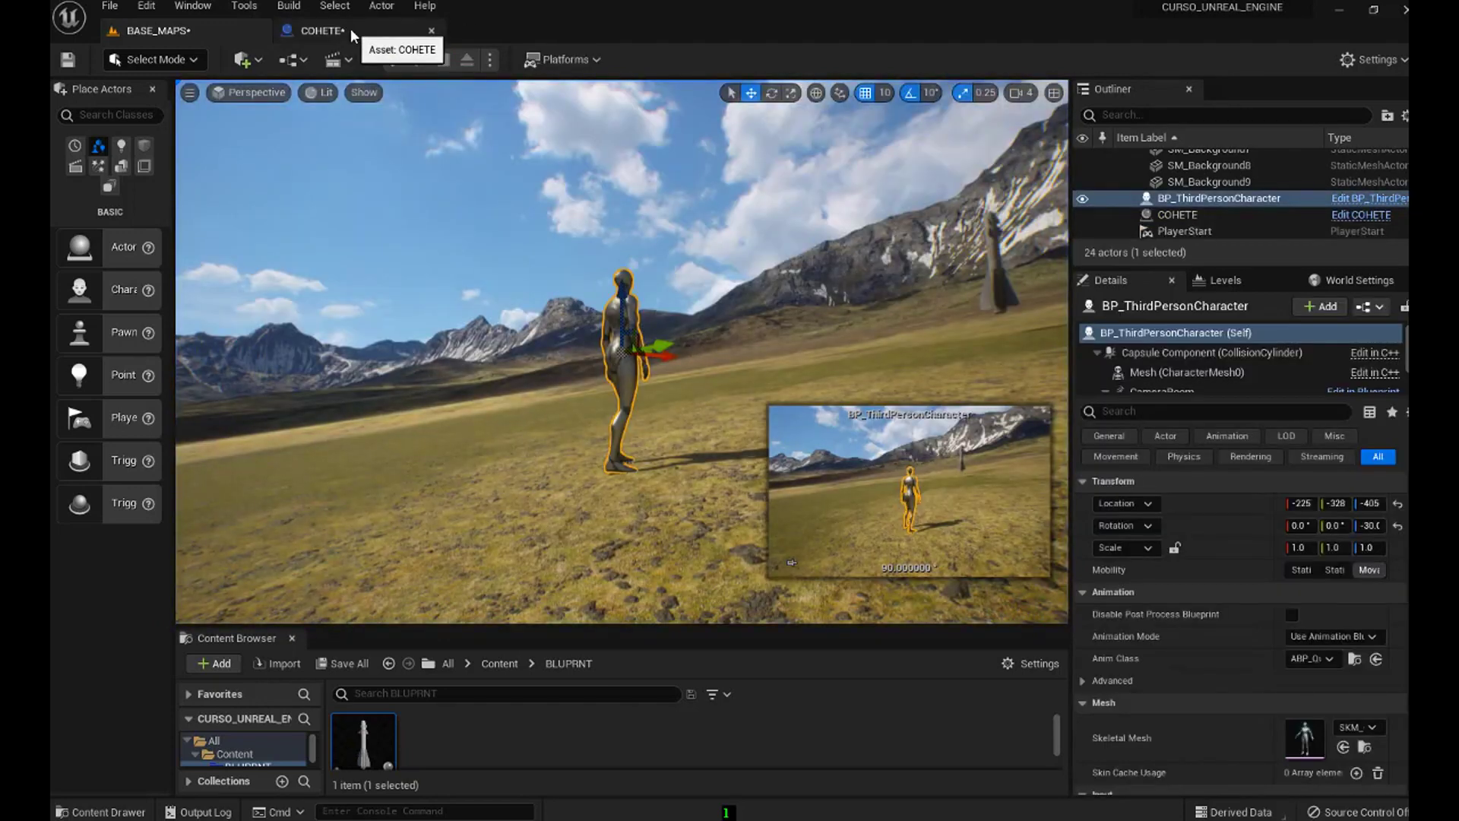
click(352, 36)
Add a Get Player Controller node near Event BeginPlay.
right_drag(733, 292, 676, 515)
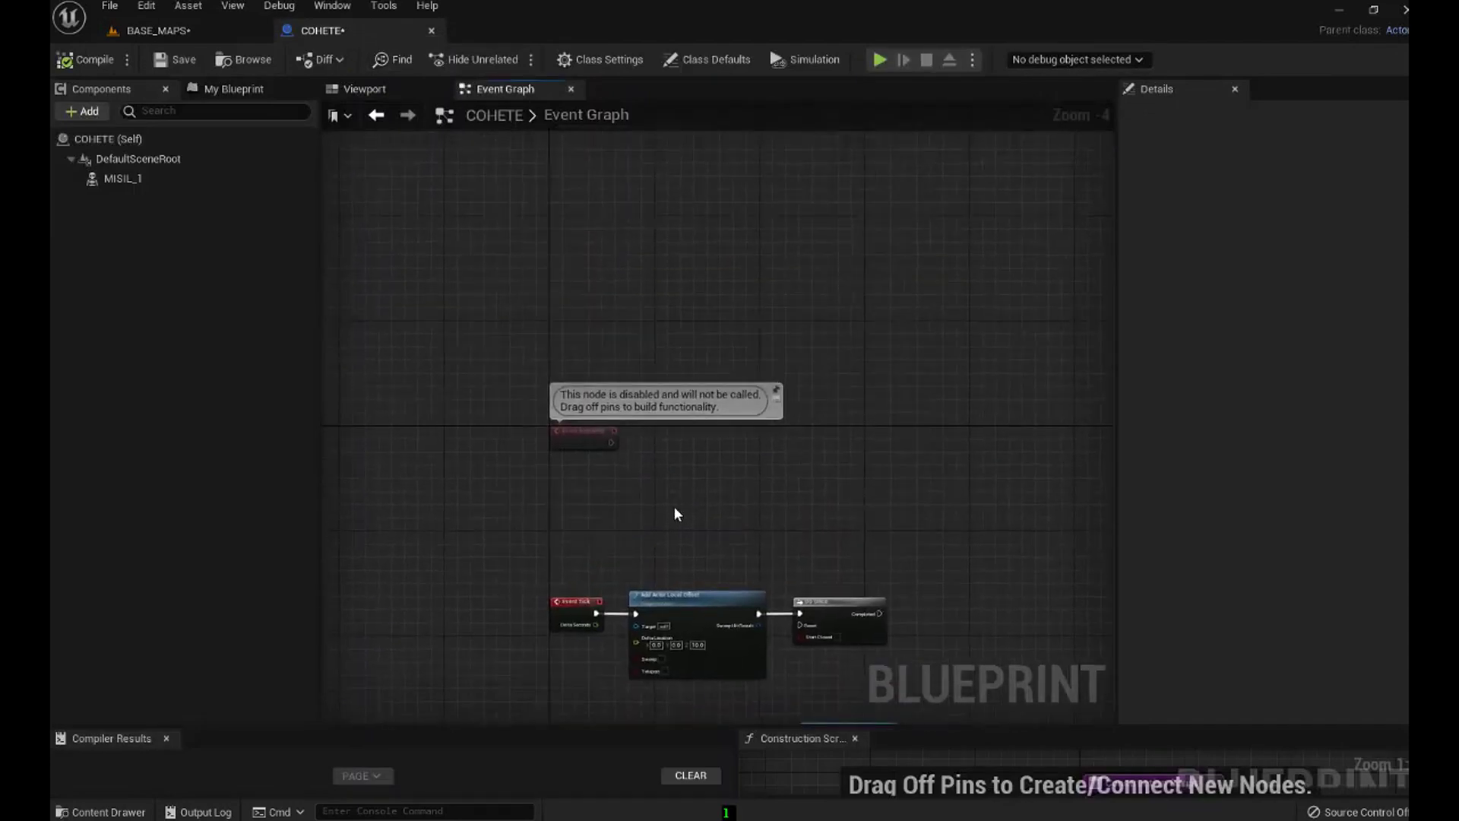
scroll(608, 510, up, 4)
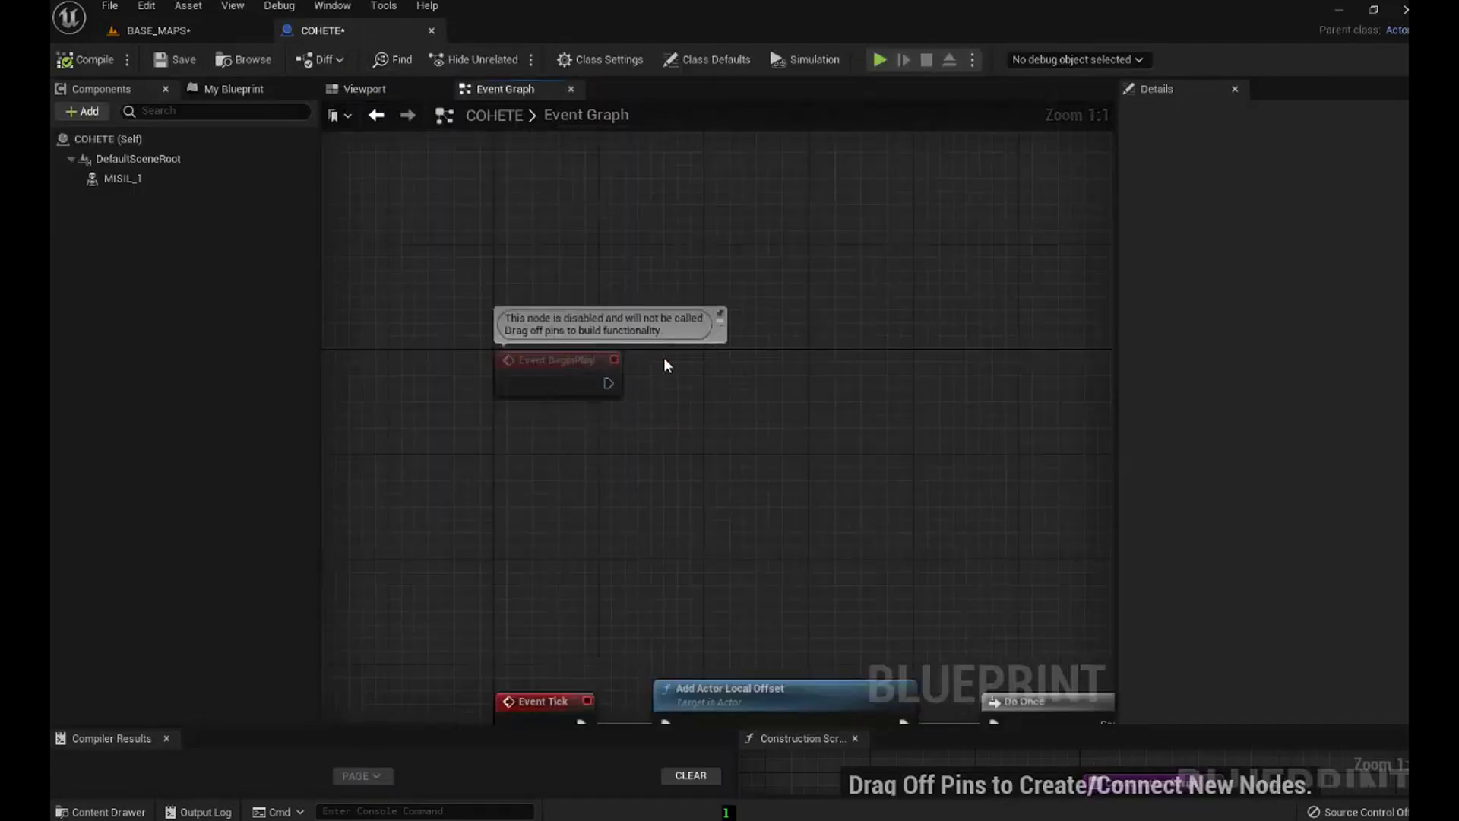
mouse_move(672, 411)
right_down()
mouse_move(674, 472)
mouse_move(753, 425)
right_up()
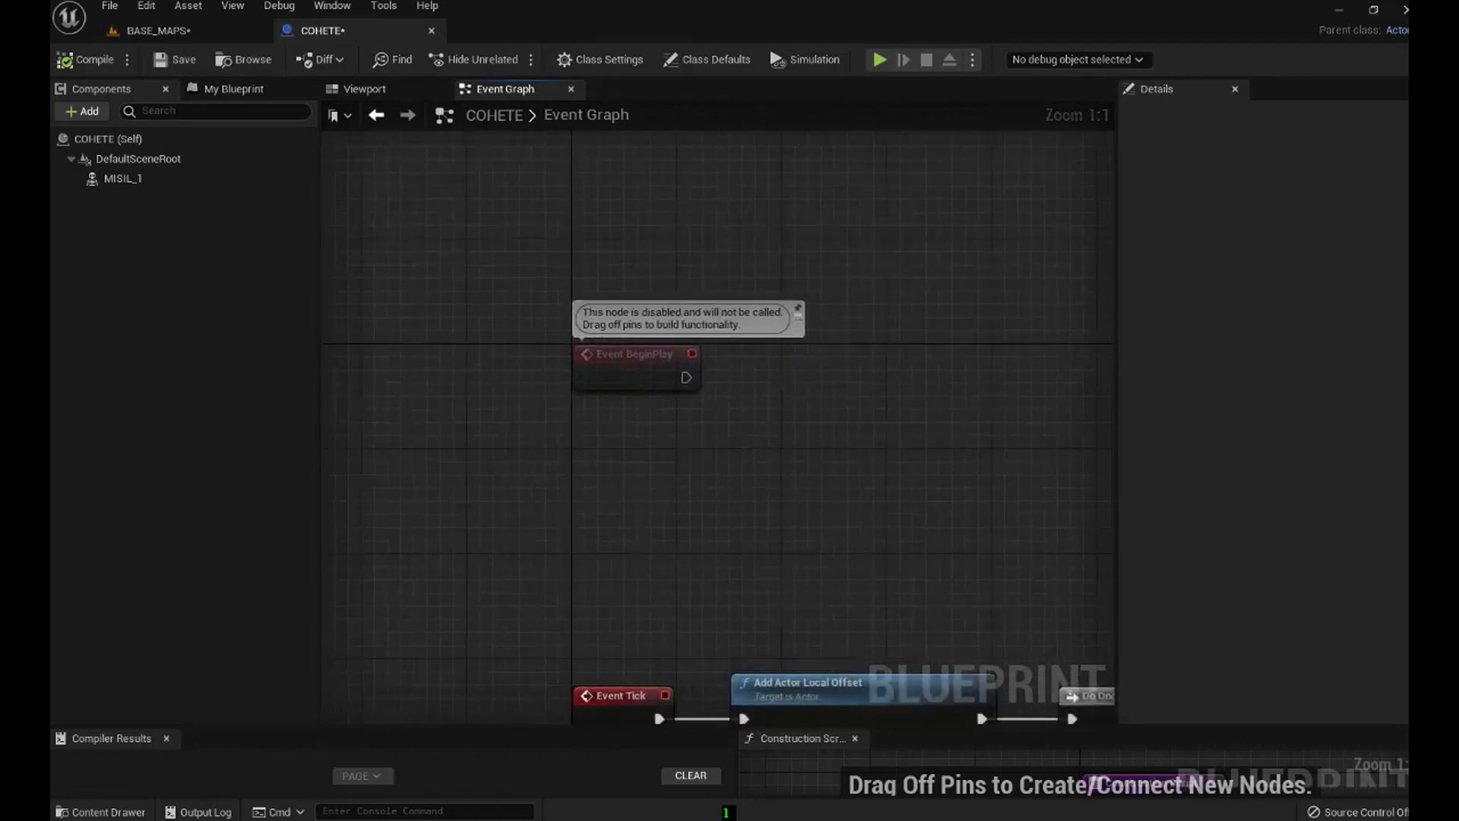
right_click(638, 447)
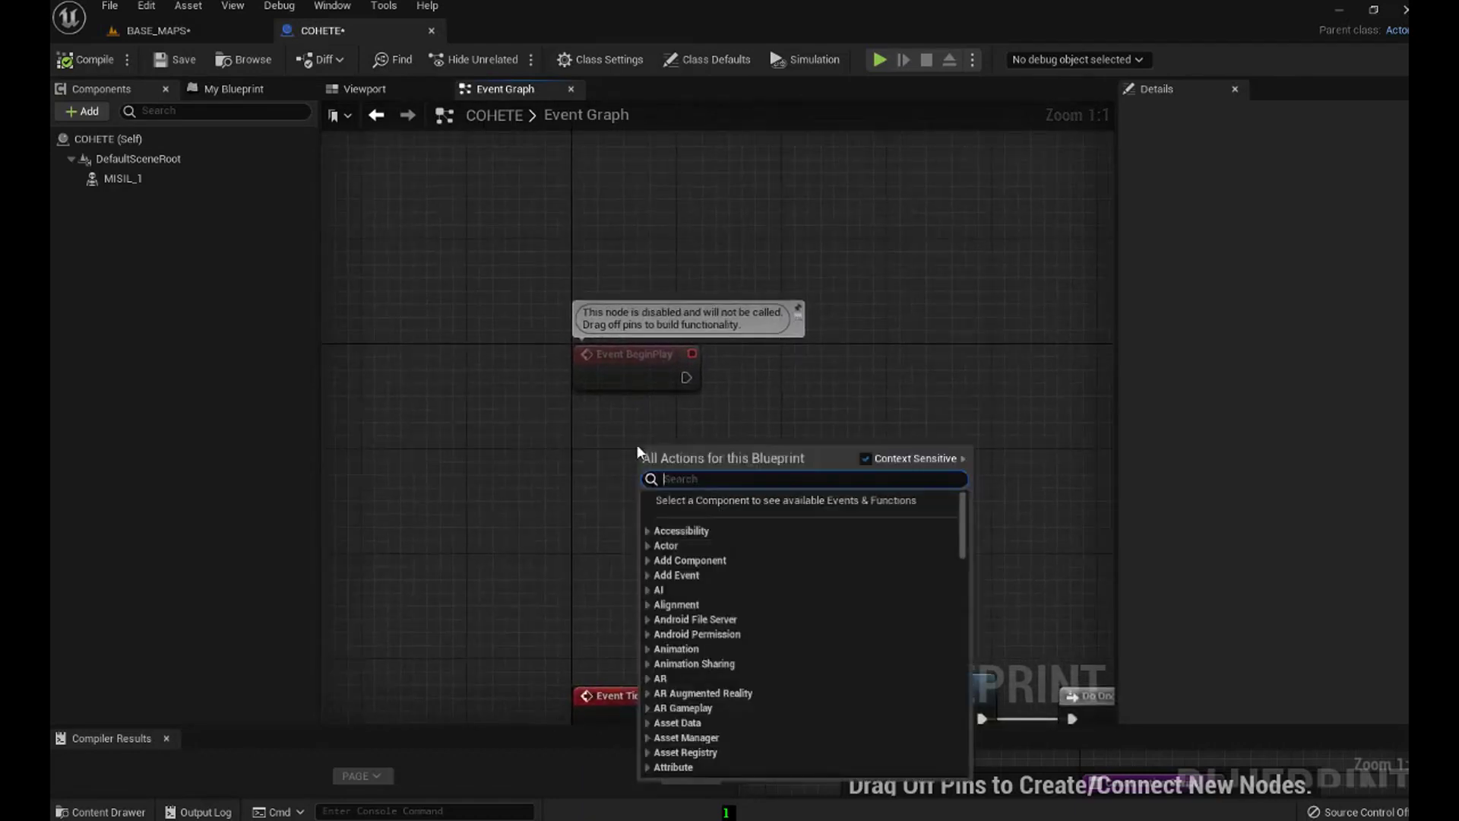
text(getpla)
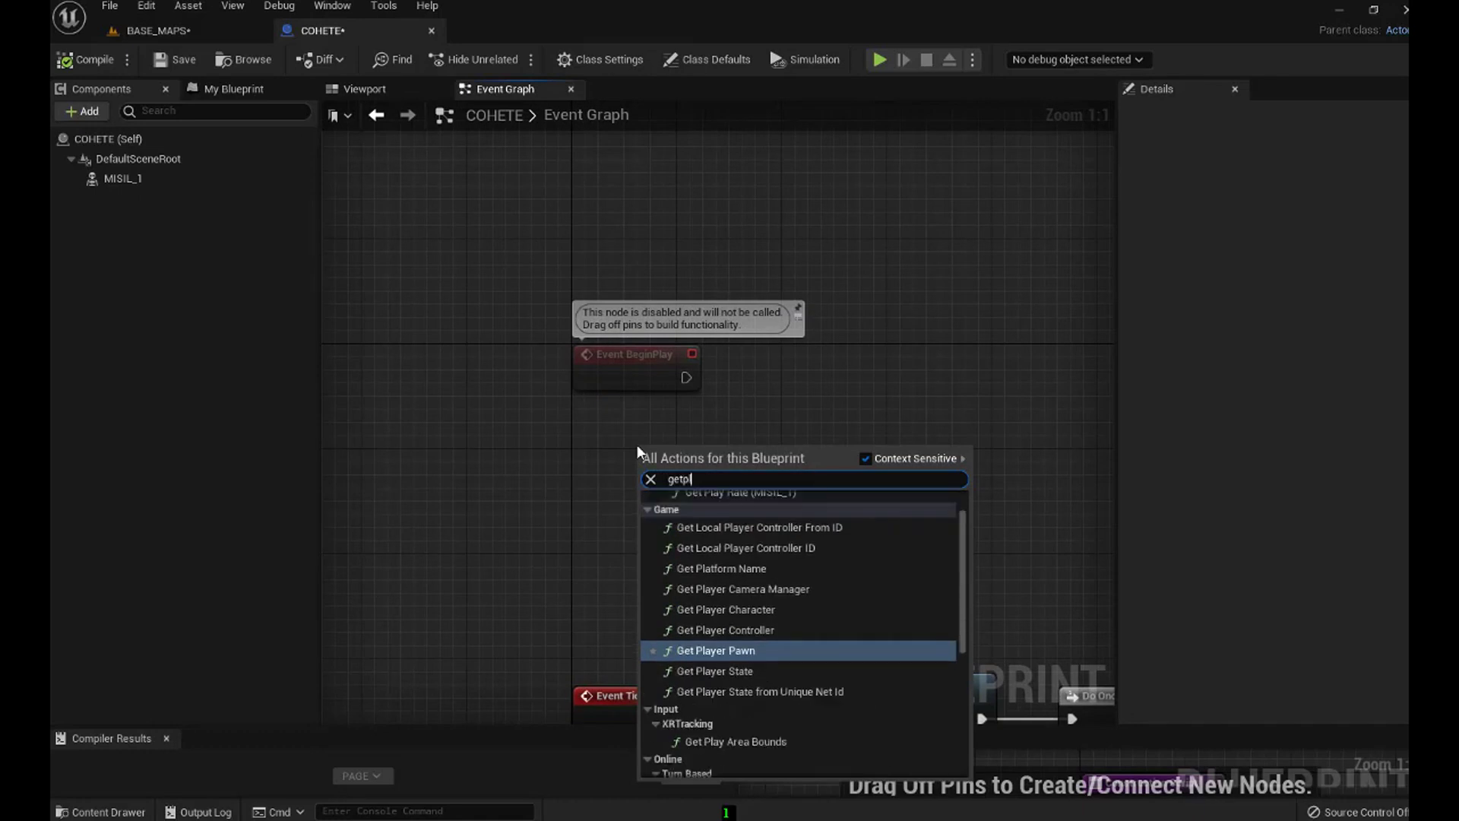
text(yer)
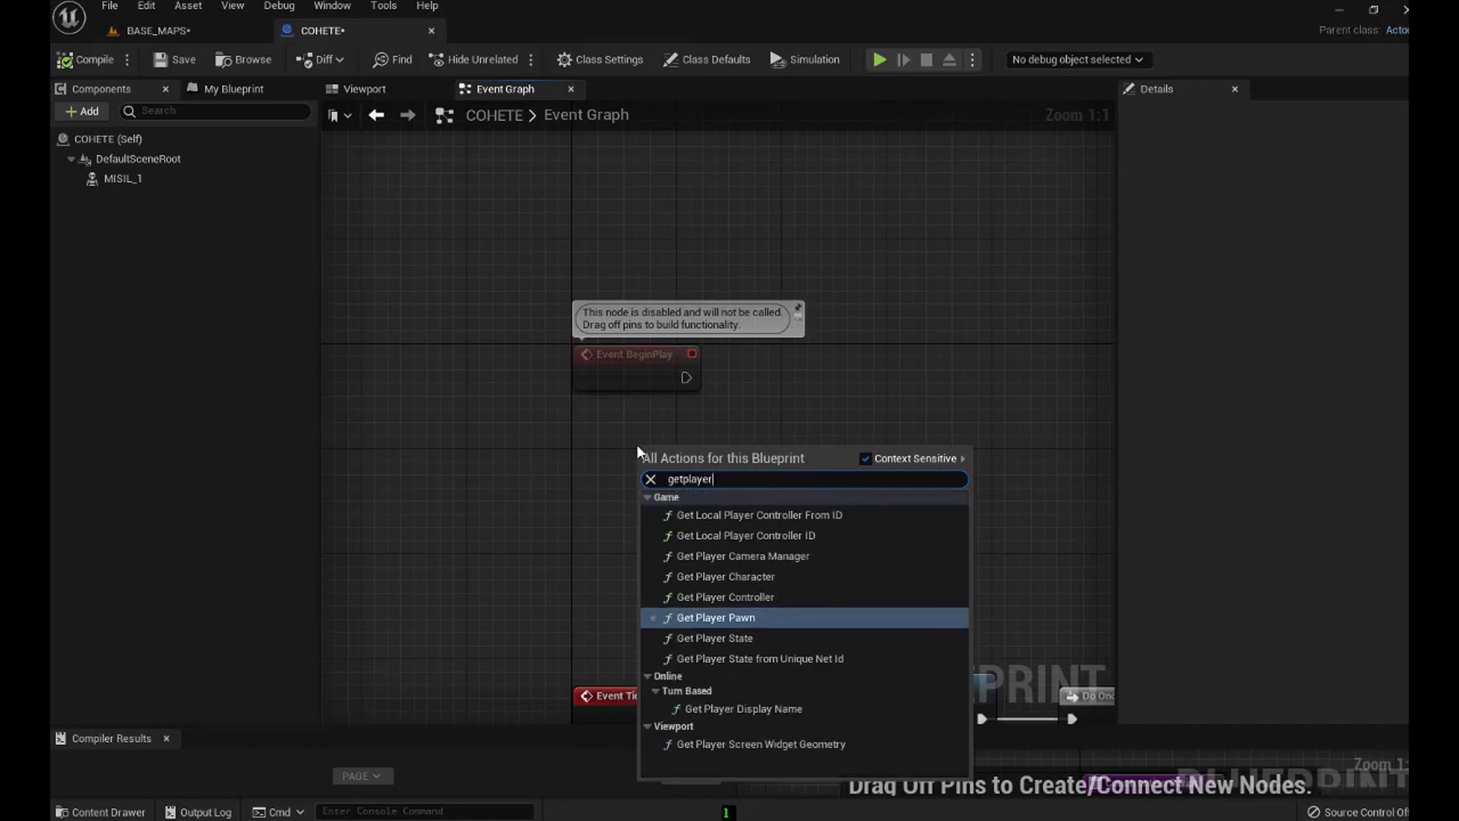
click(722, 597)
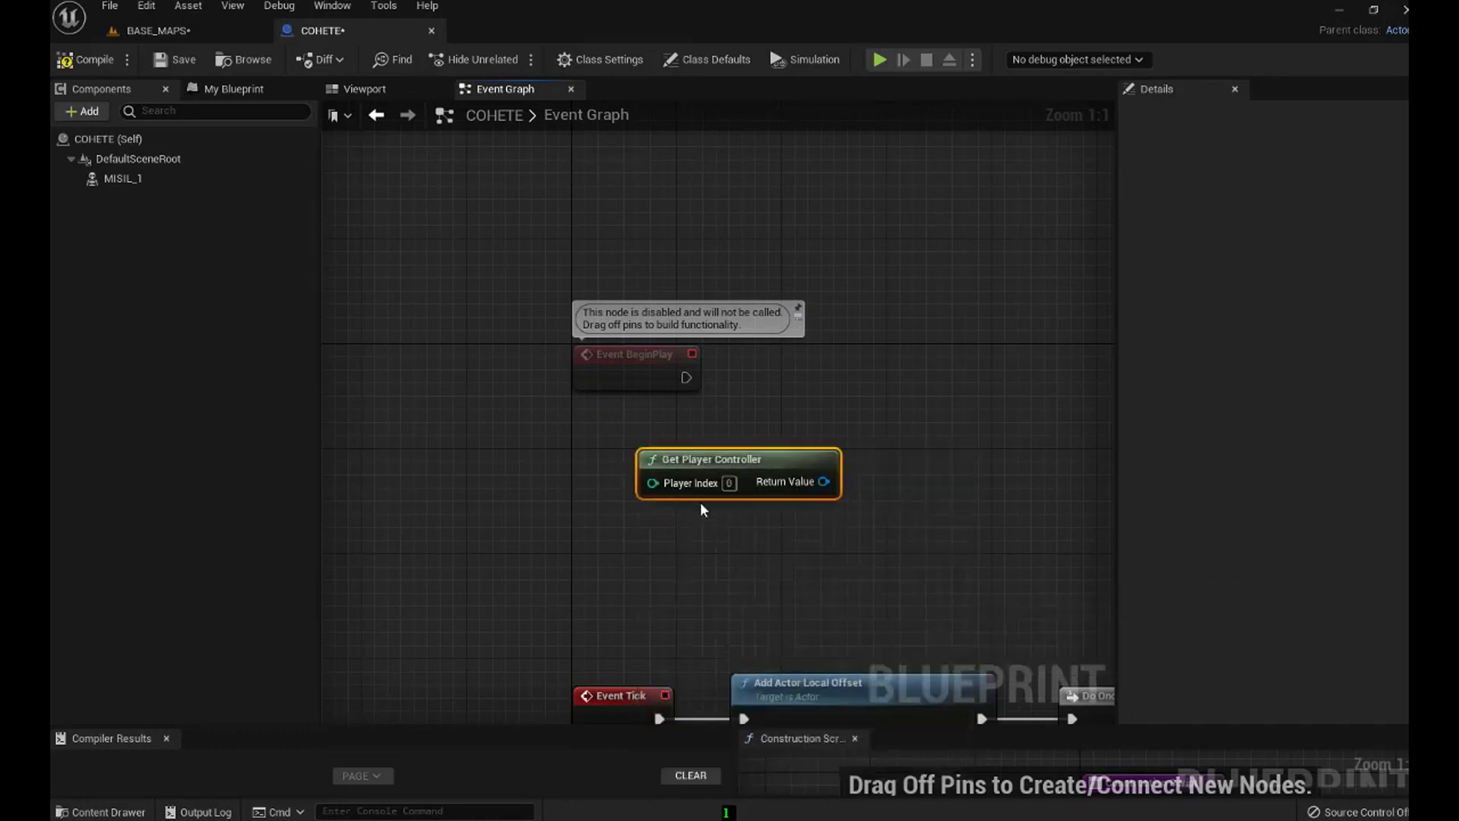
mouse_move(793, 471)
mouse_down()
mouse_move(675, 444)
mouse_move(756, 426)
mouse_up()
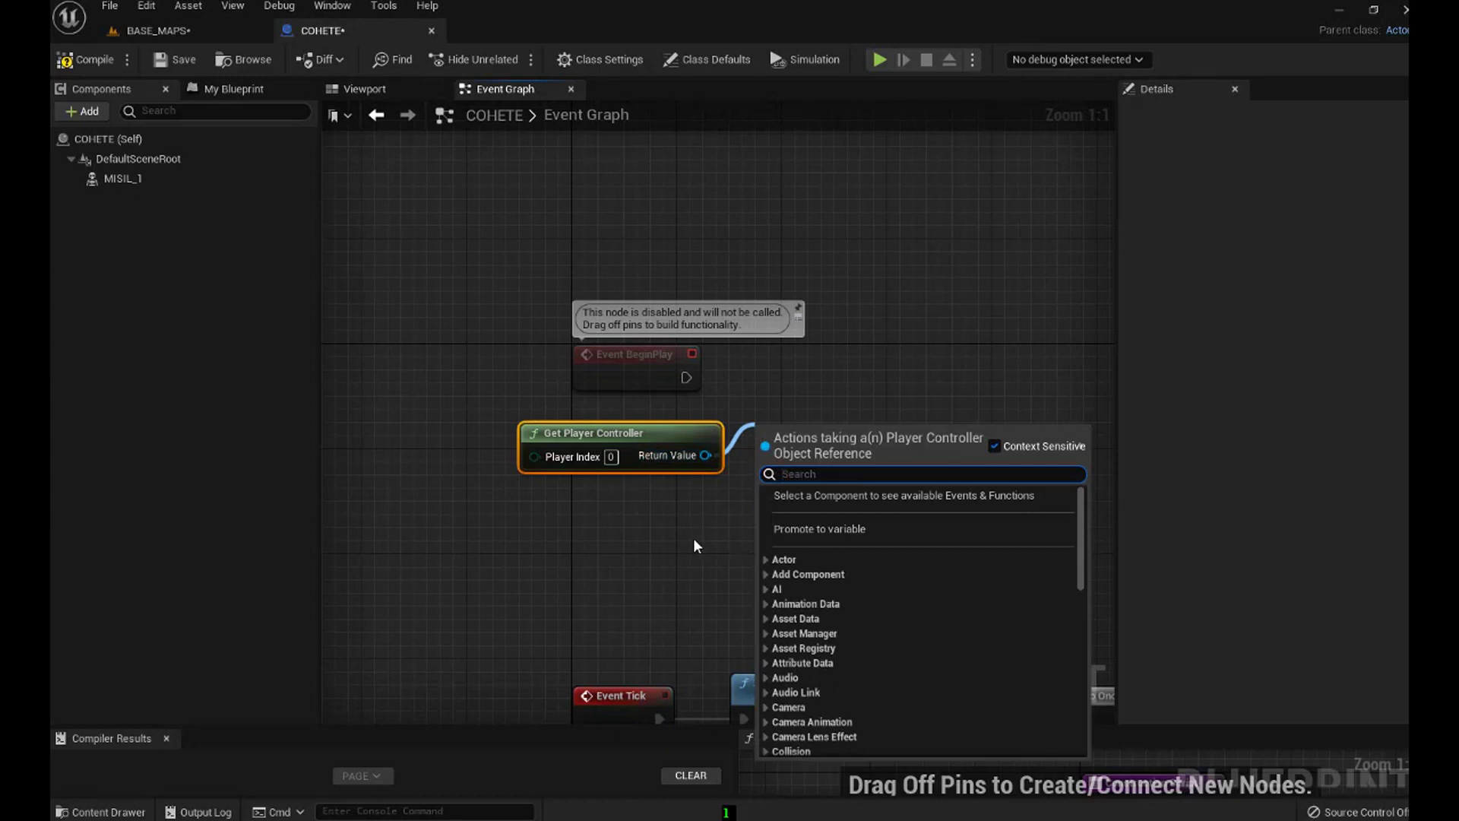
Add Enable Input after BeginPlay, with Return Value feeding Player Controller, and compile.
text(enab)
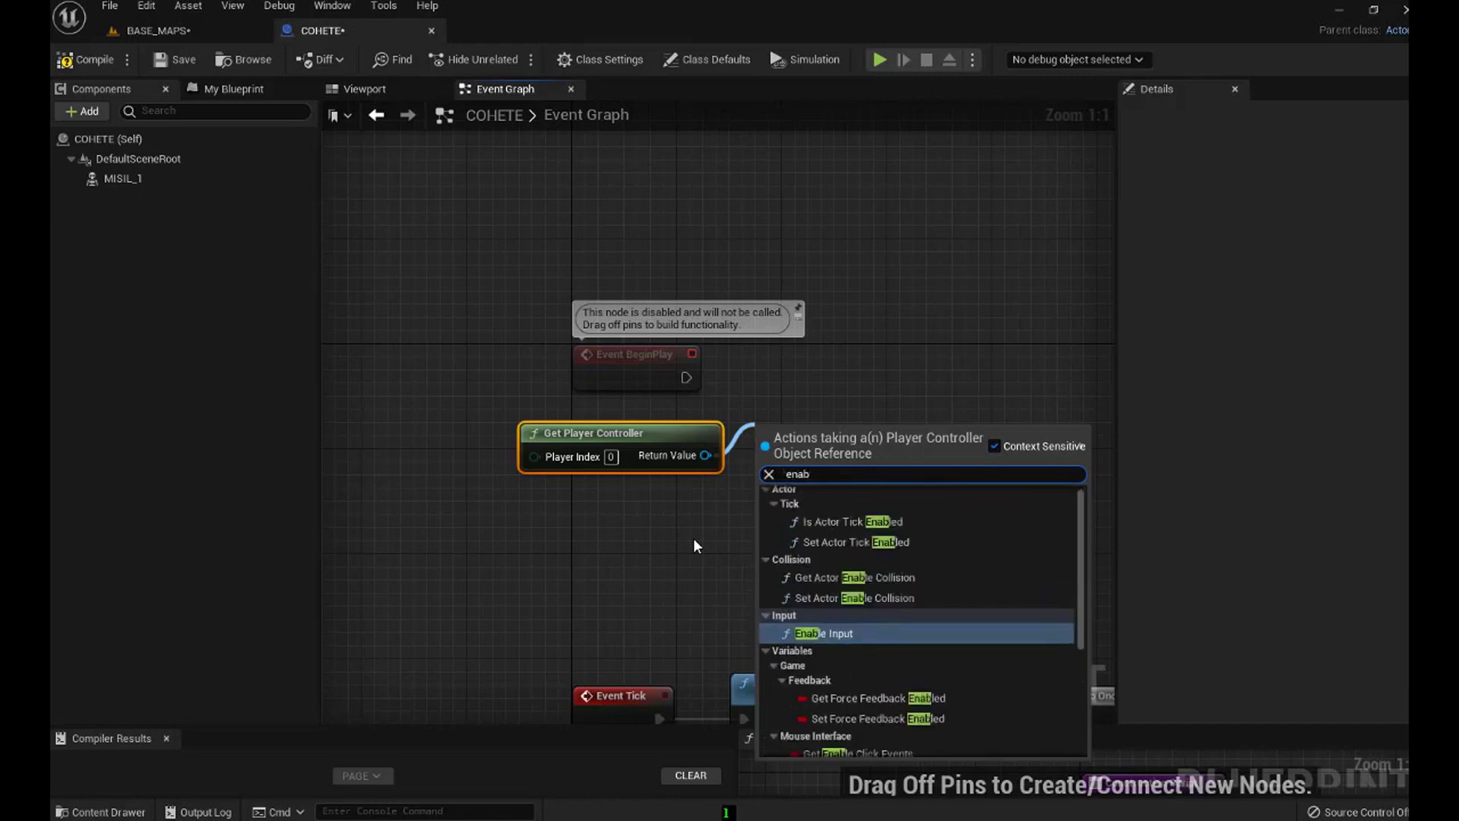
text(le)
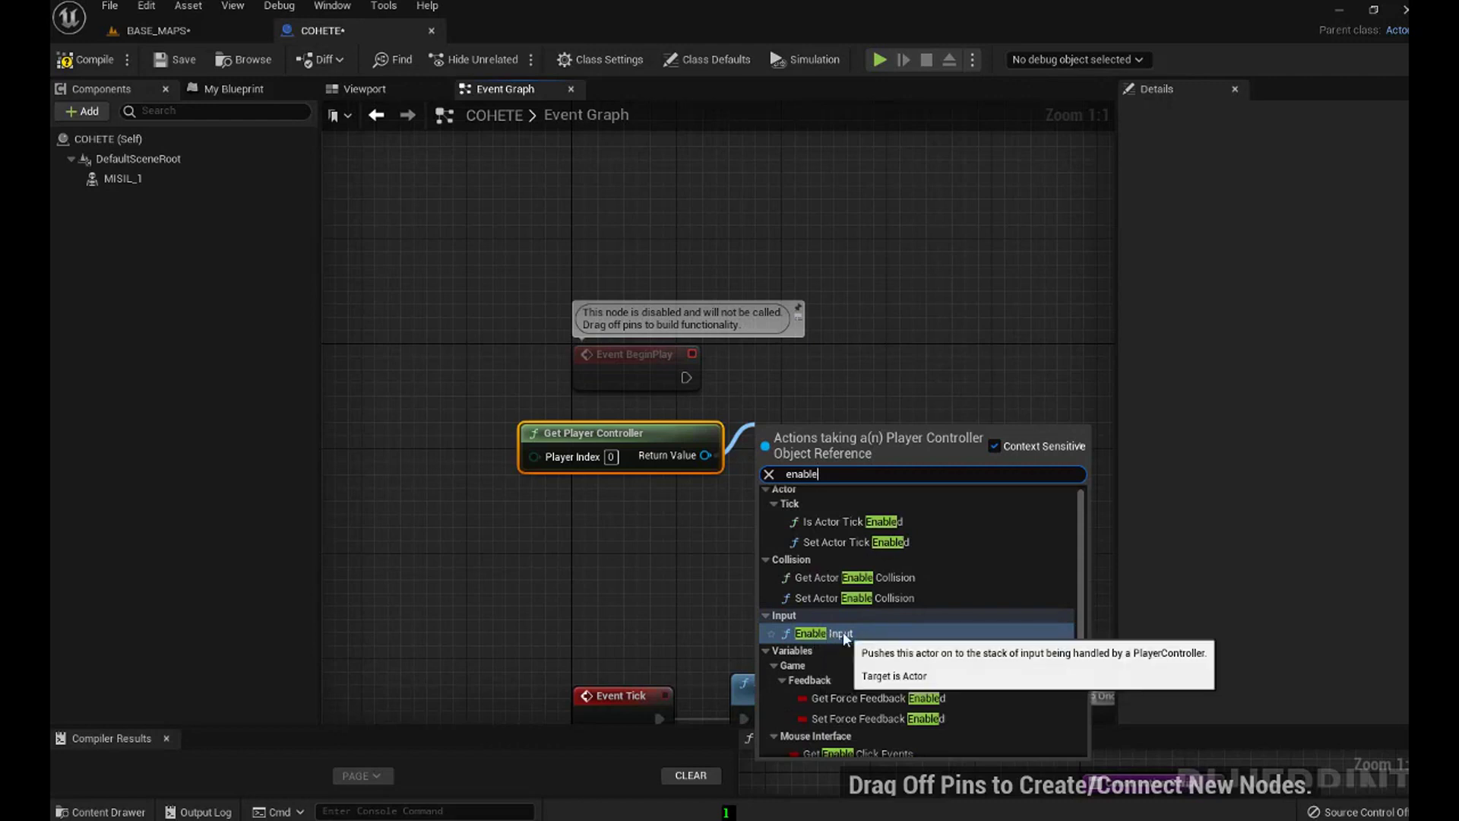
click(845, 637)
drag(831, 443, 826, 370)
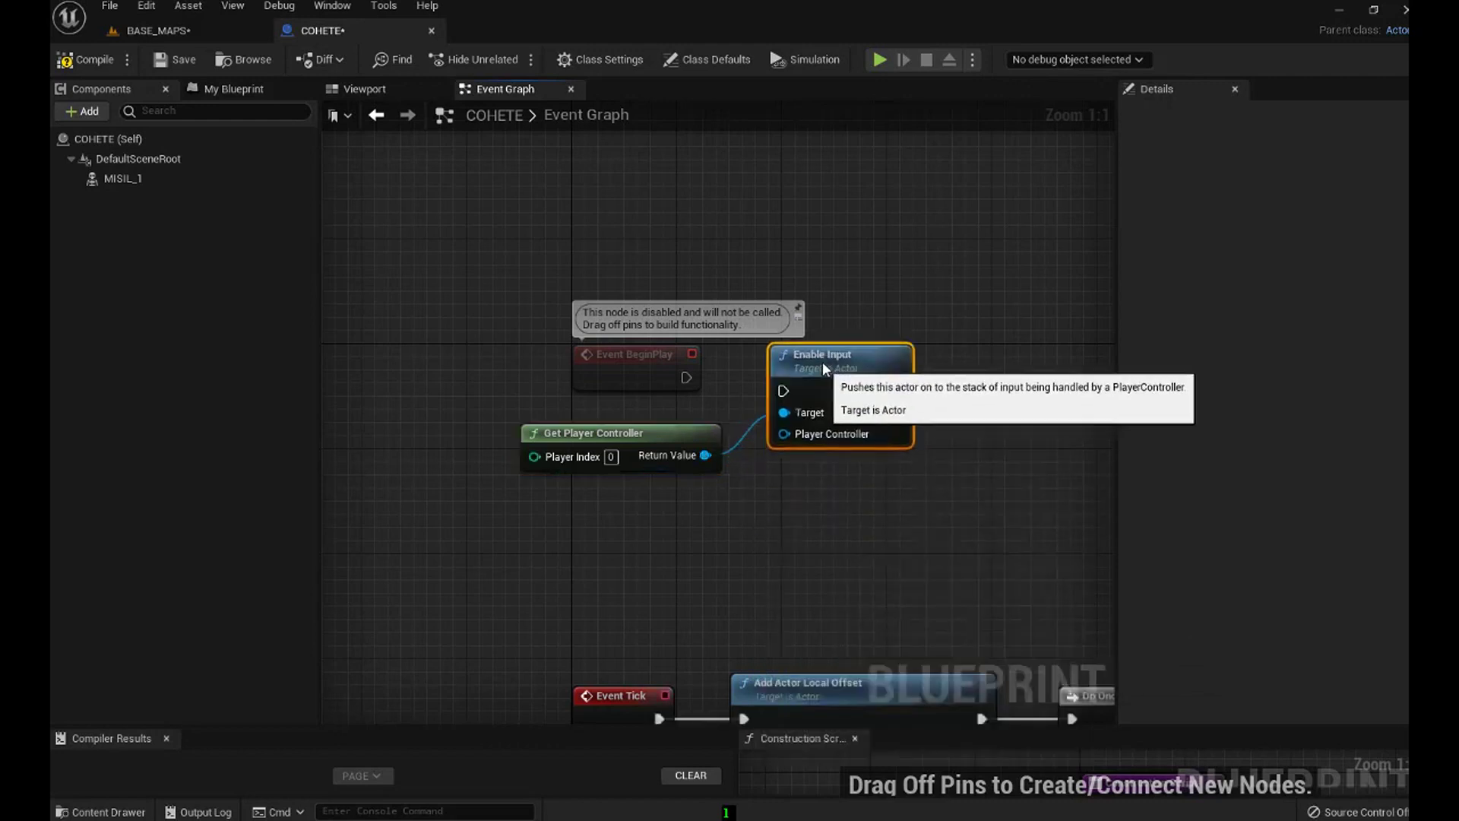
drag(686, 378, 787, 393)
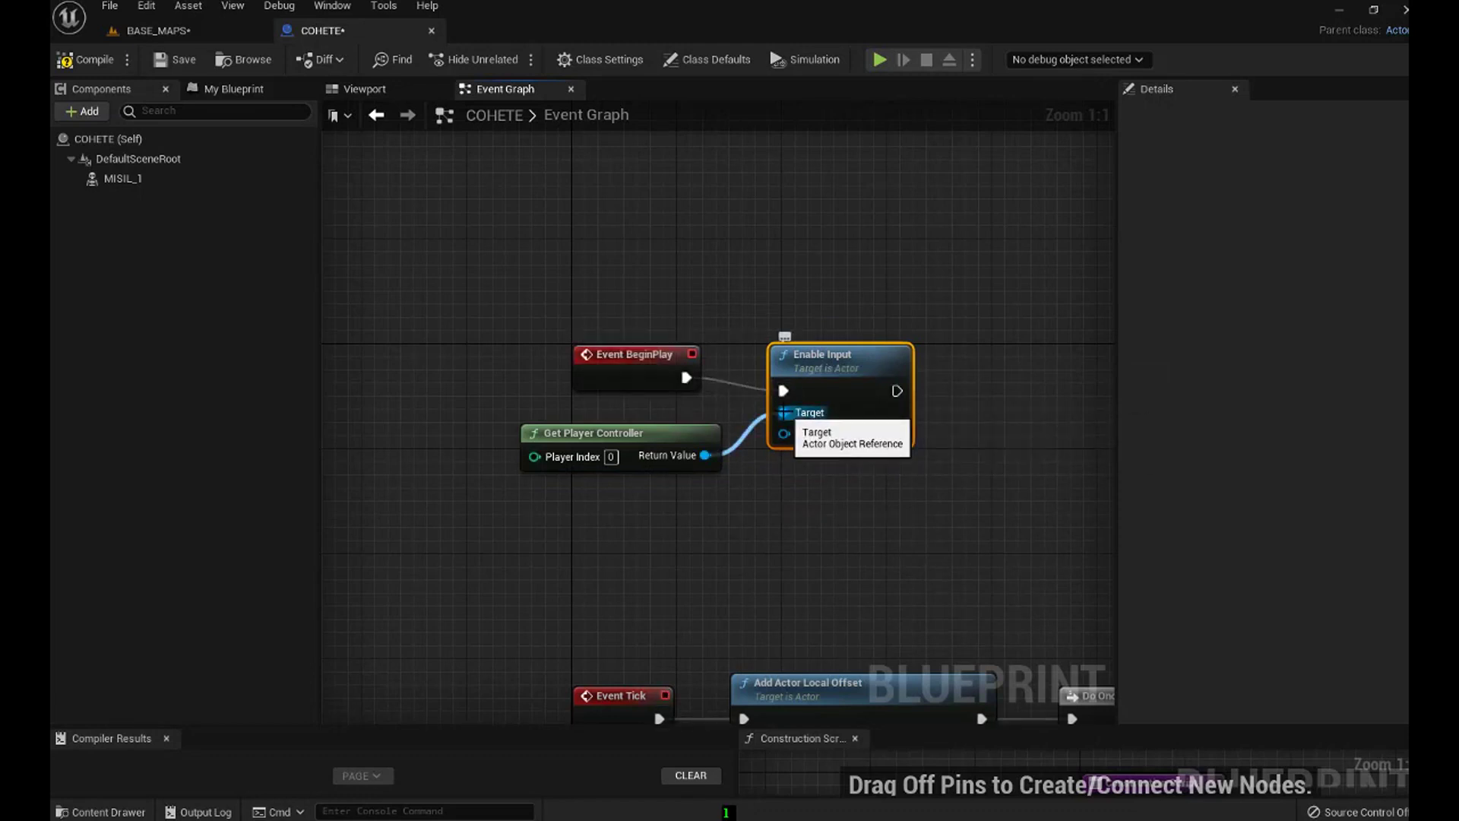
ctrl+drag(784, 412, 785, 439)
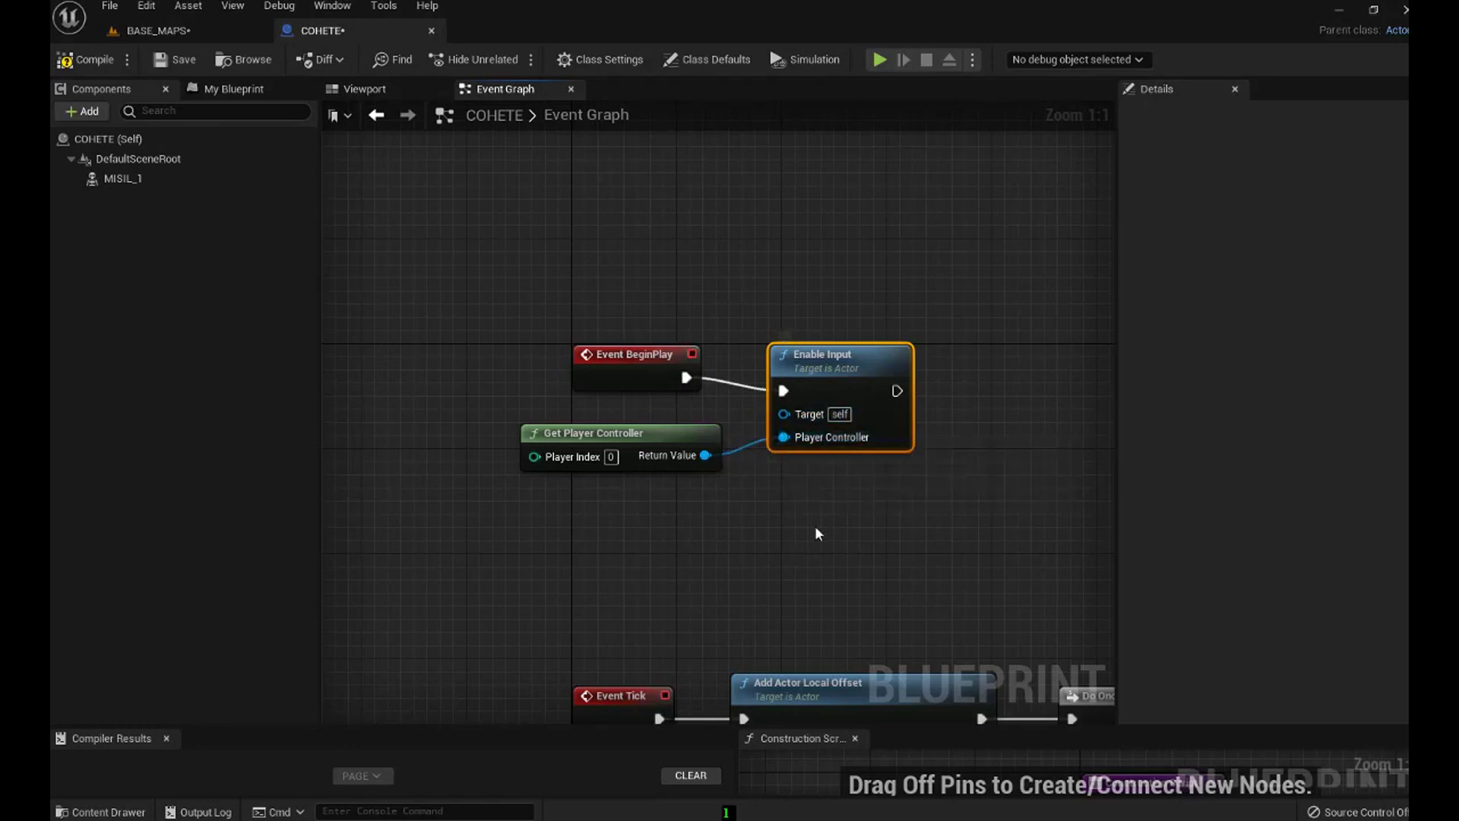
alt+click(784, 437)
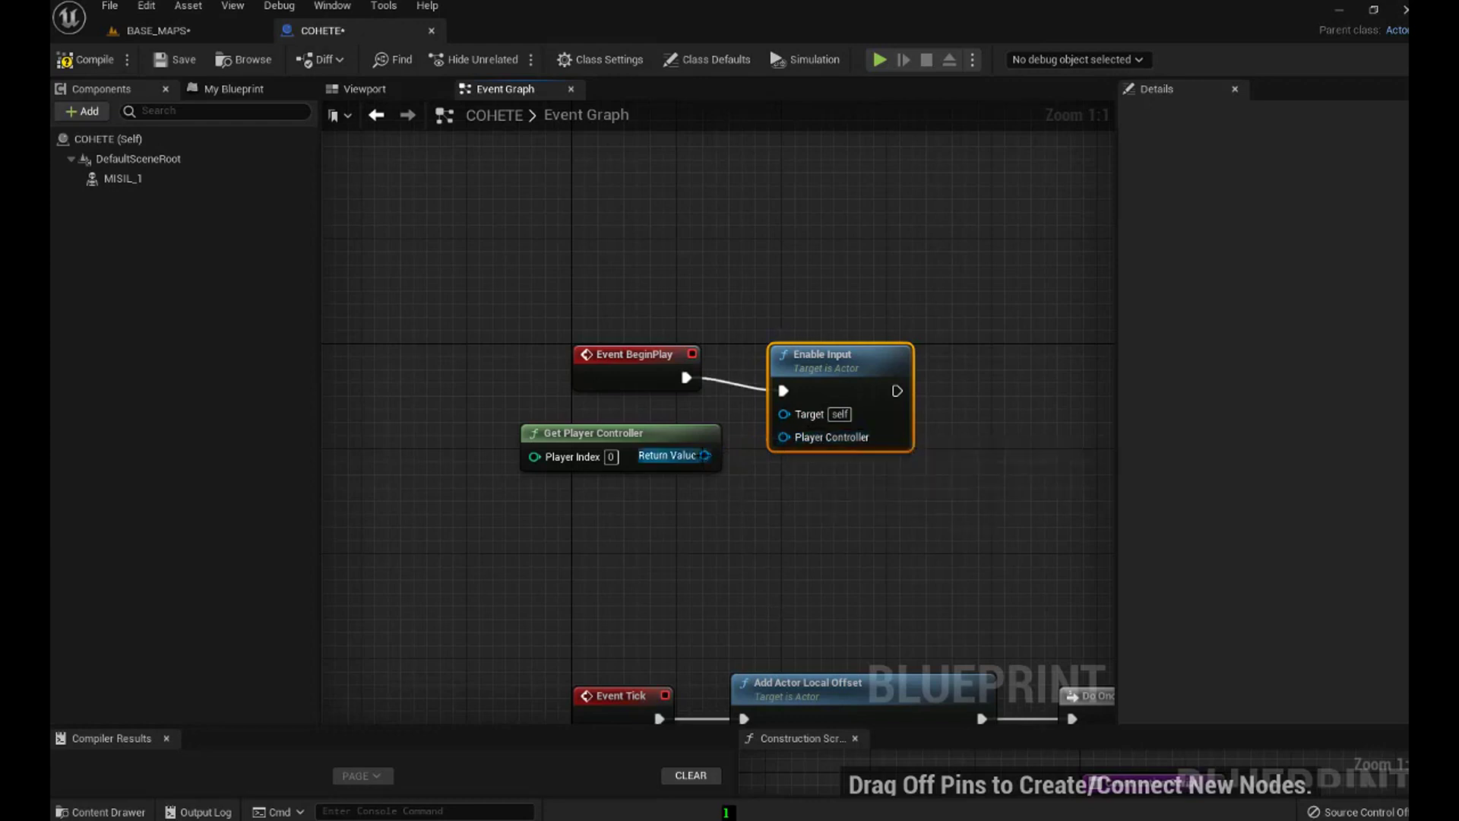
drag(705, 455, 789, 440)
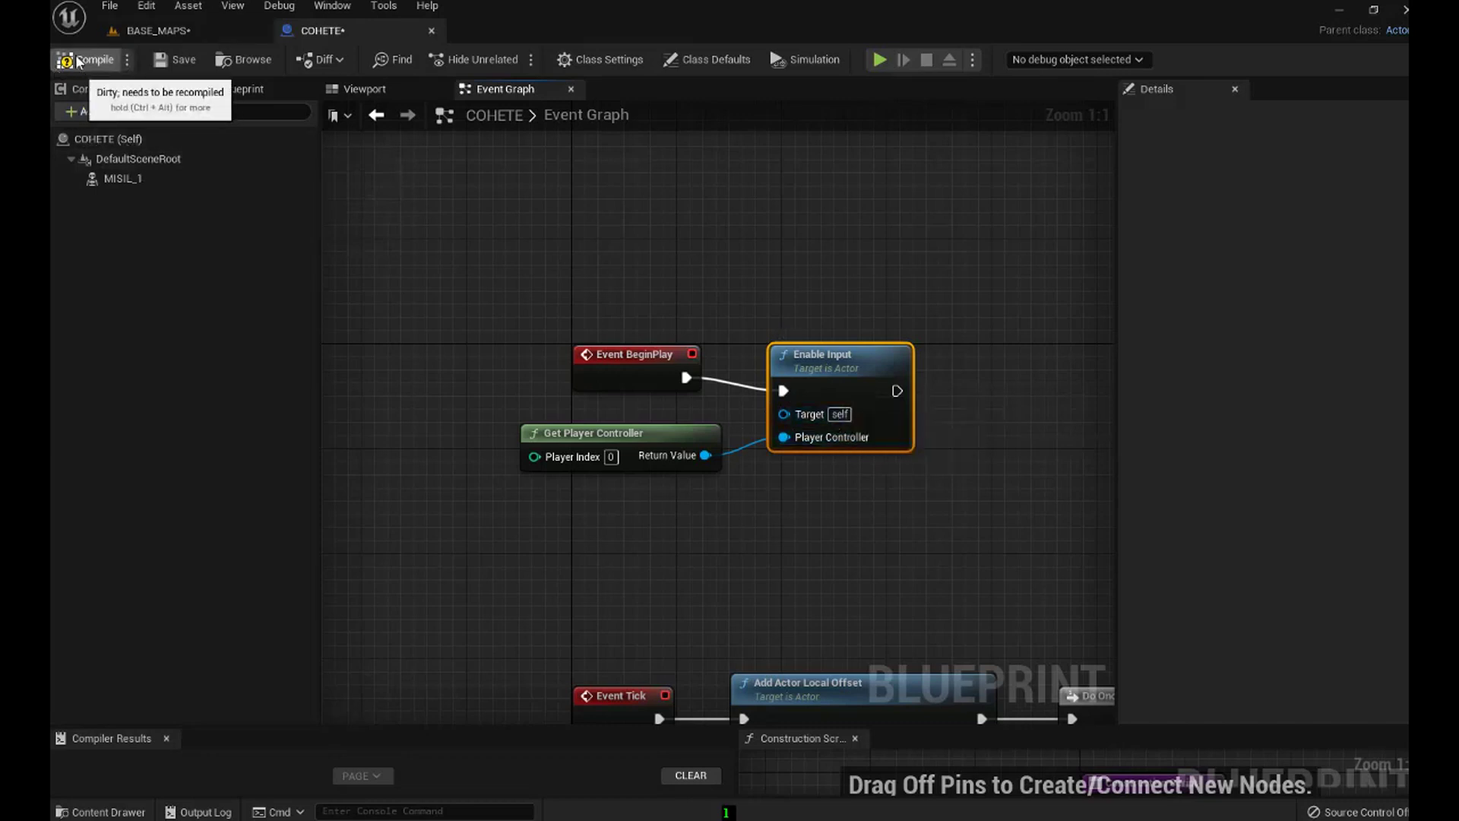
click(98, 61)
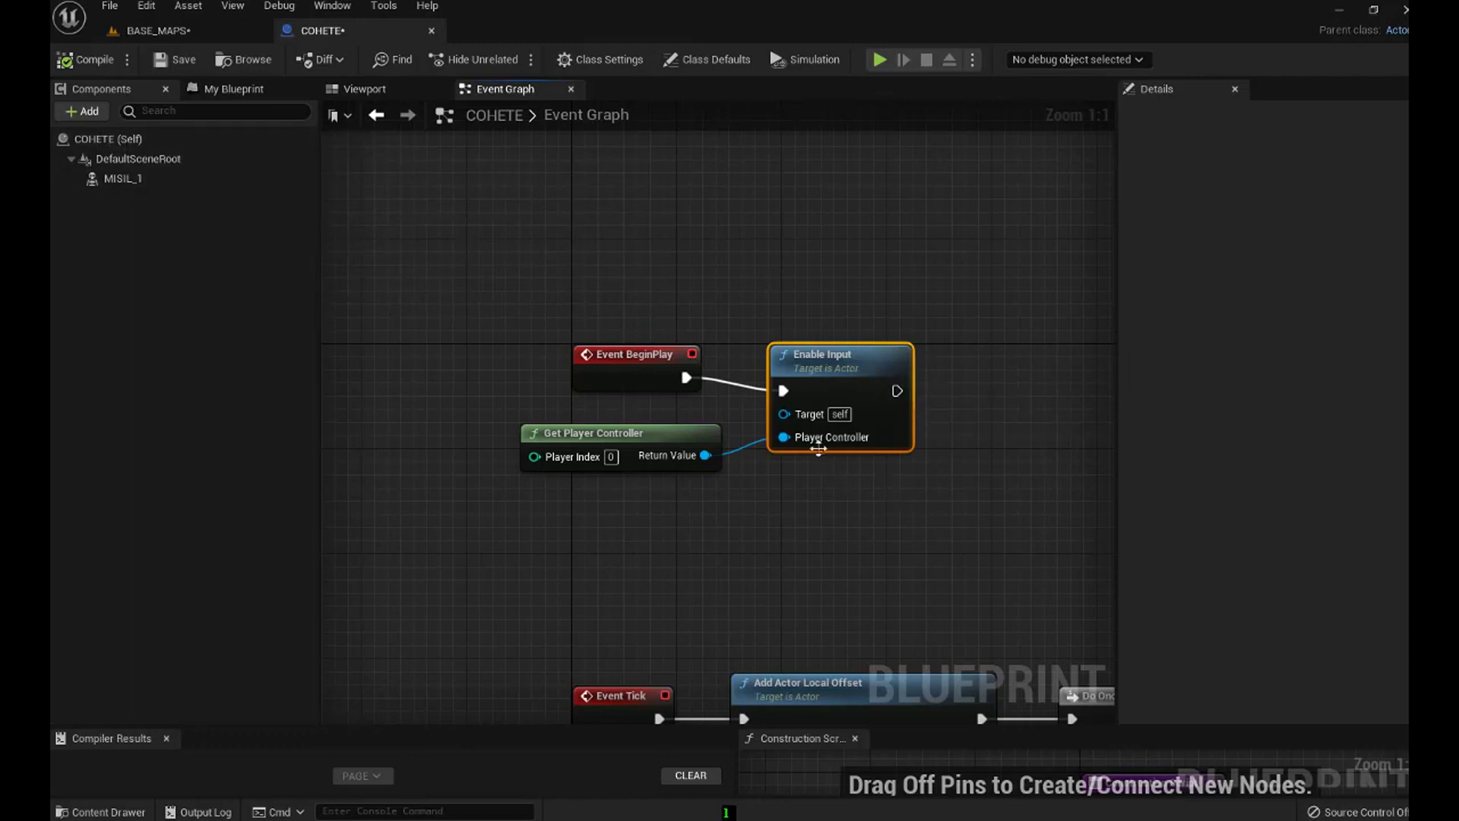
Feed a Self reference into Enable Input's Target, then compile and save COHETE.
drag(784, 437, 735, 314)
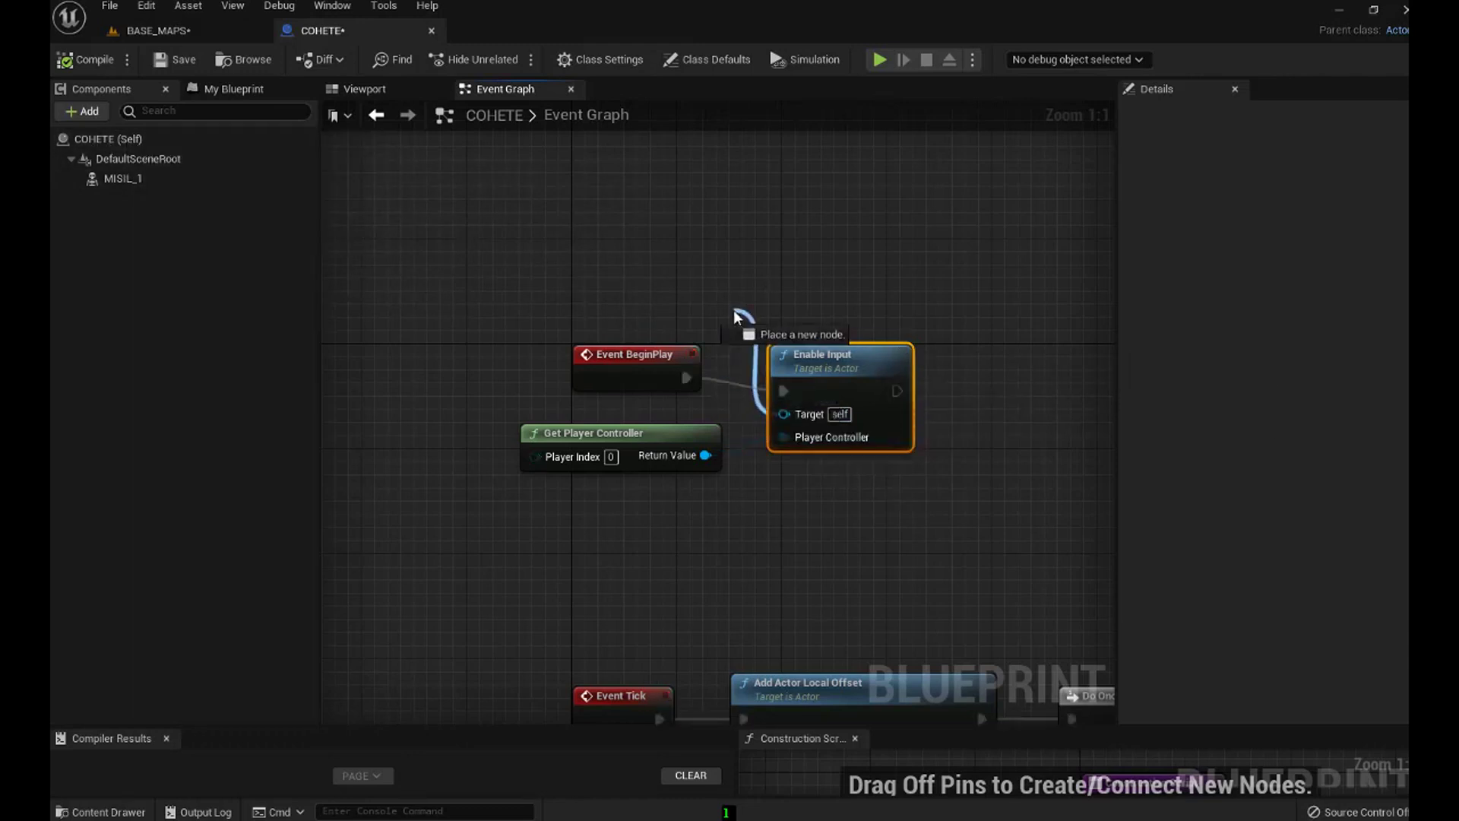
text(sel)
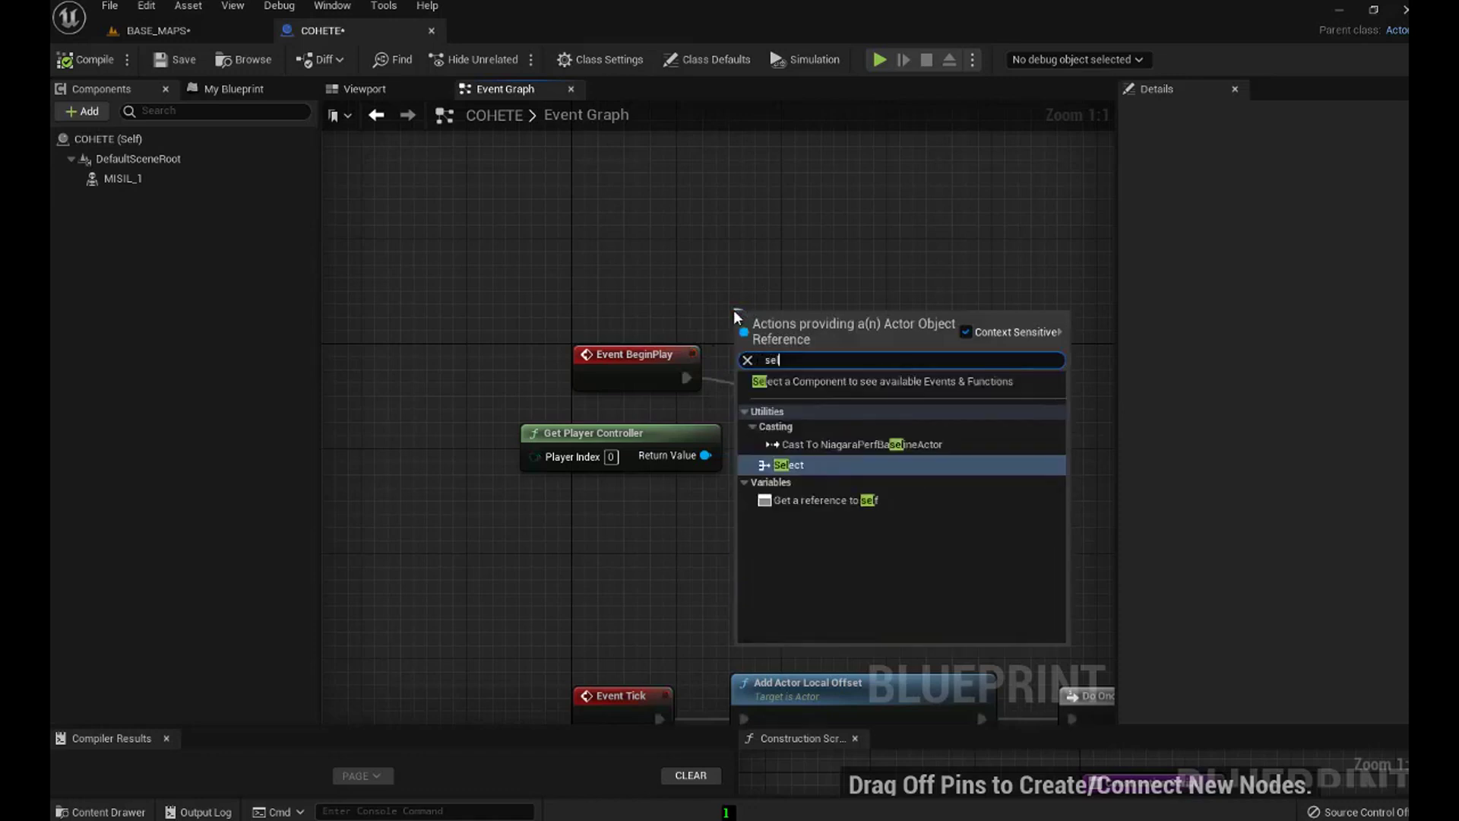
text(f)
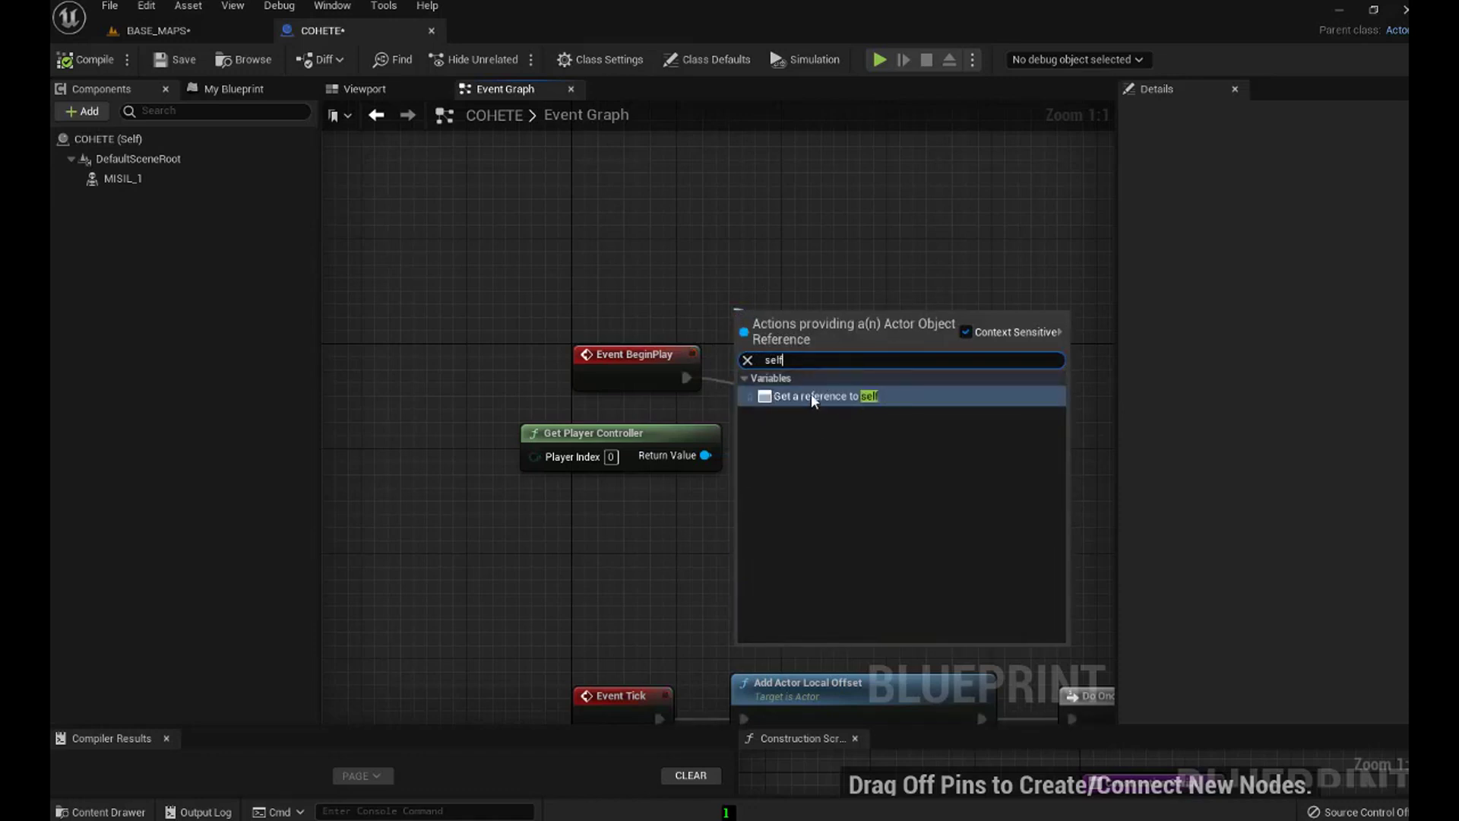
click(853, 400)
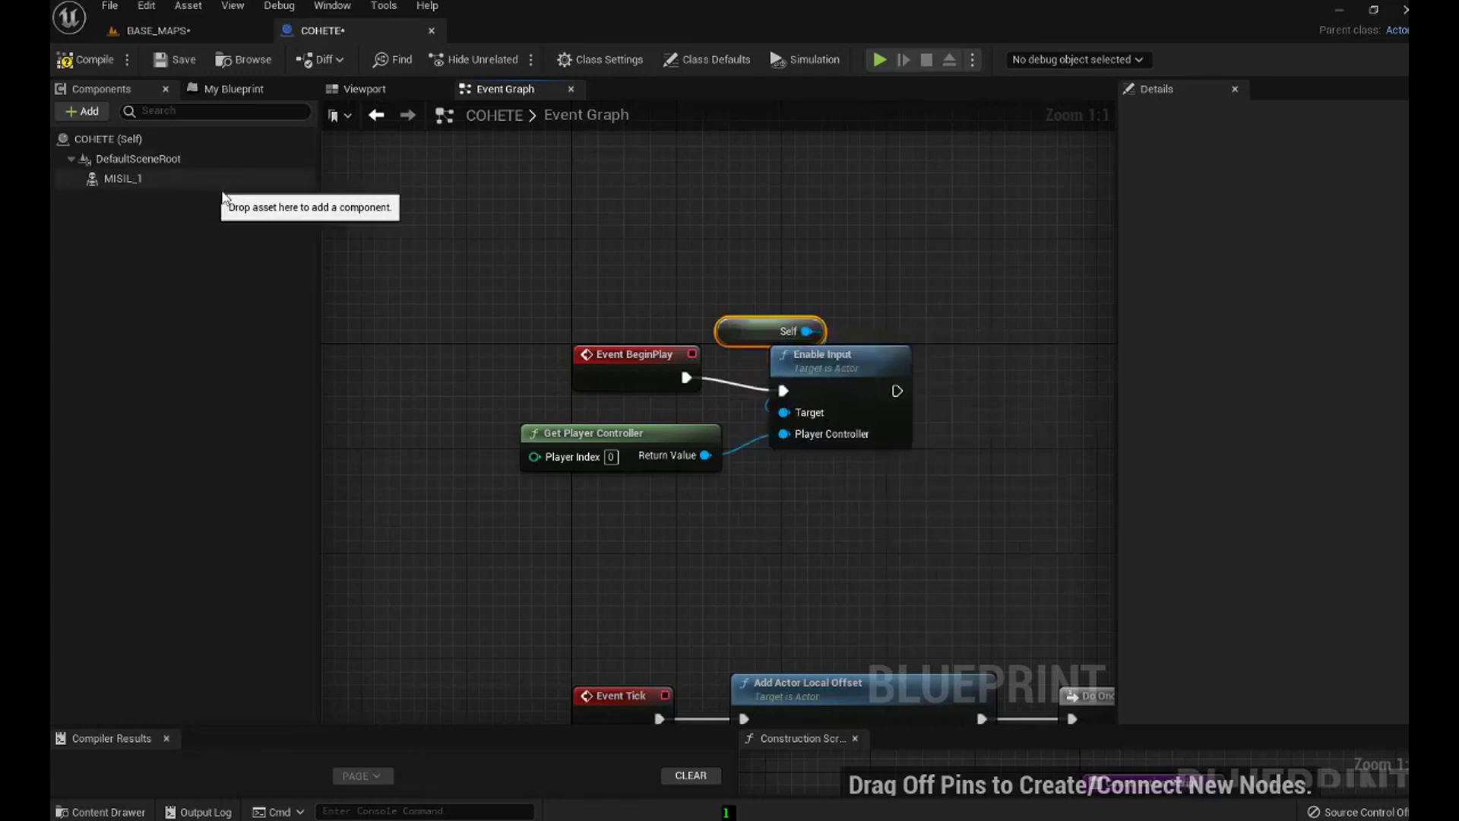
drag(768, 331, 663, 291)
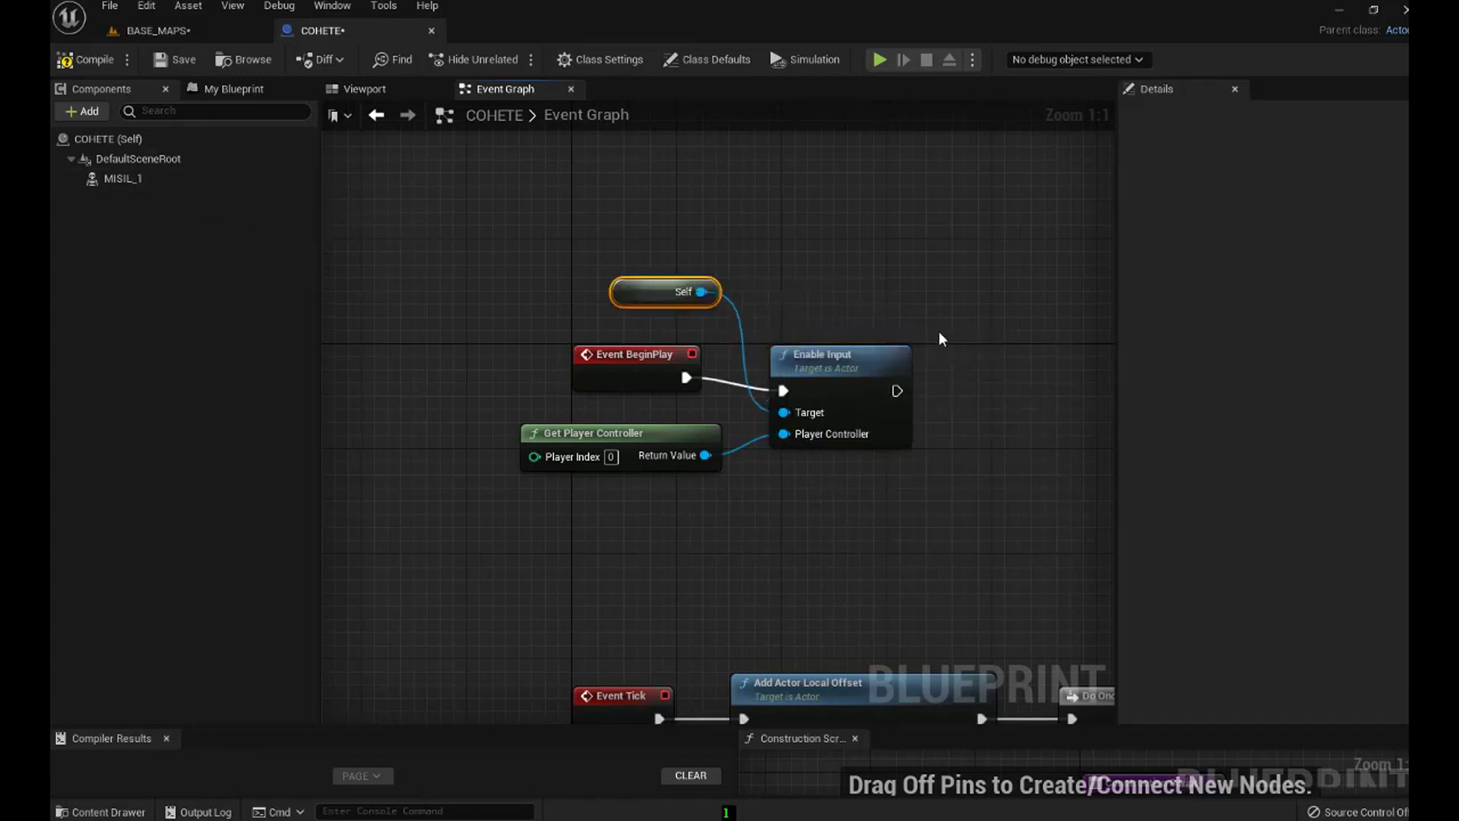
click(67, 67)
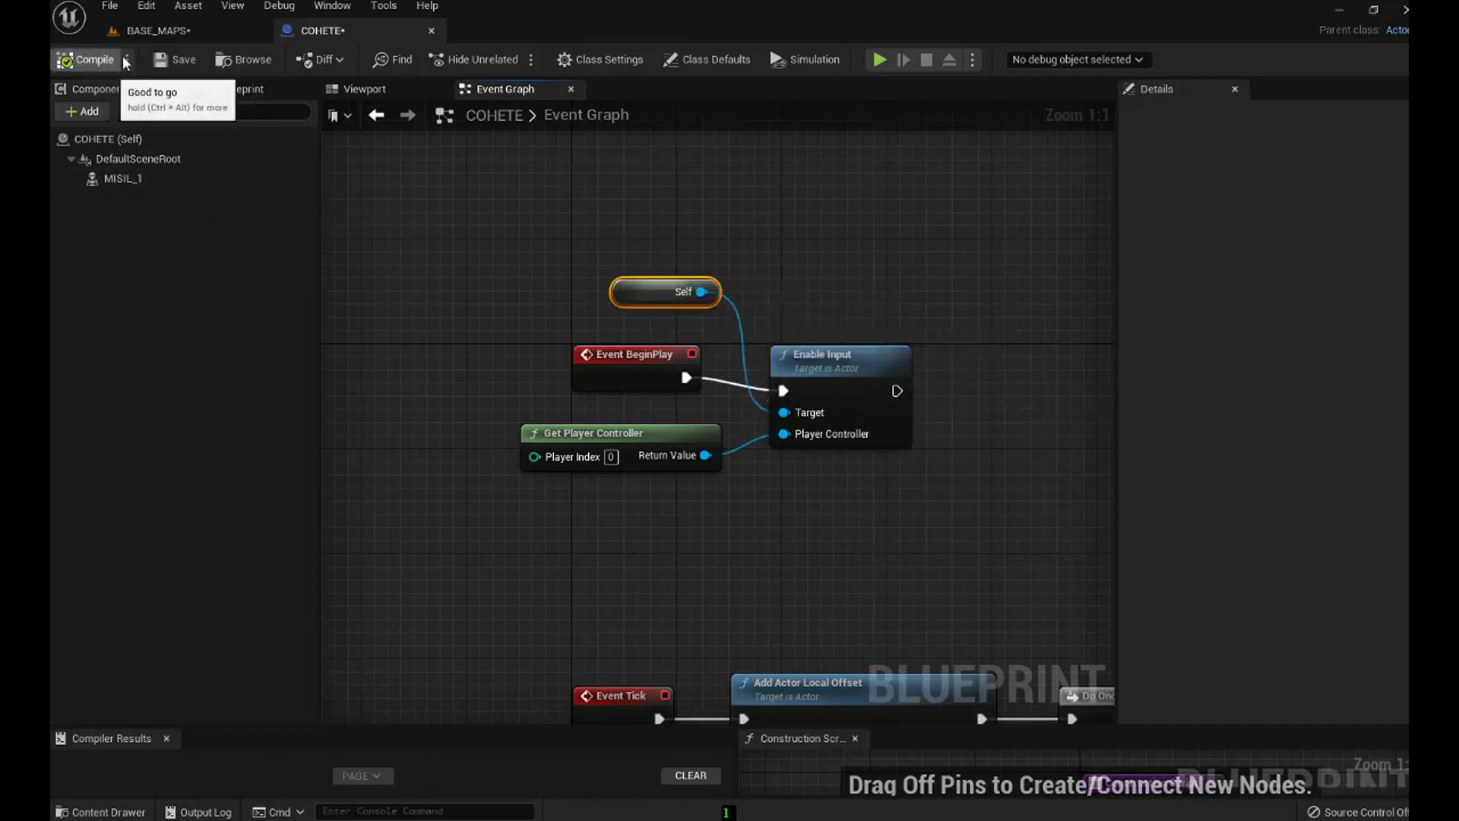
click(177, 69)
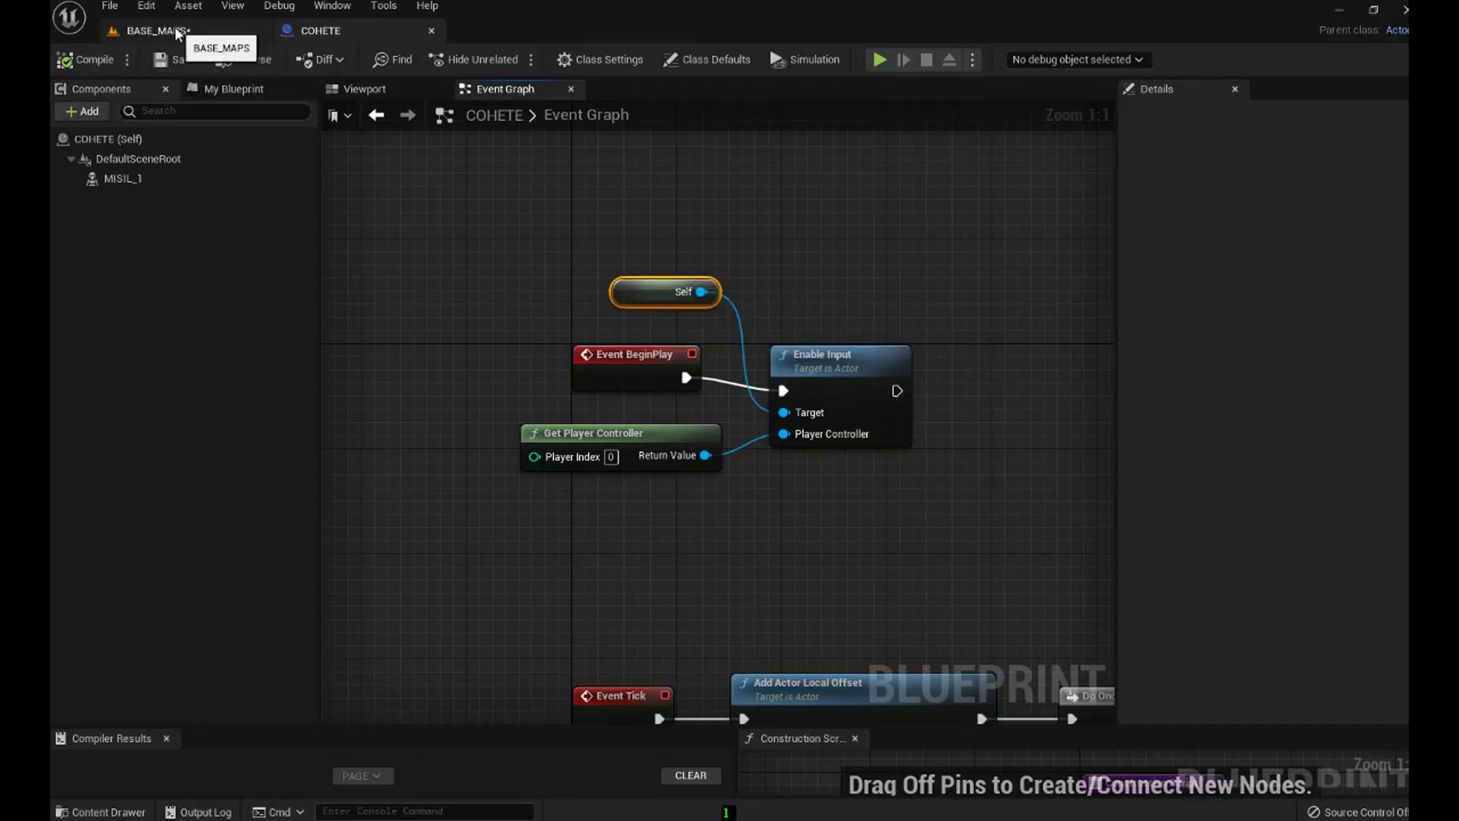
Return to the BASE_MAPS level and save the modified map.
click(176, 34)
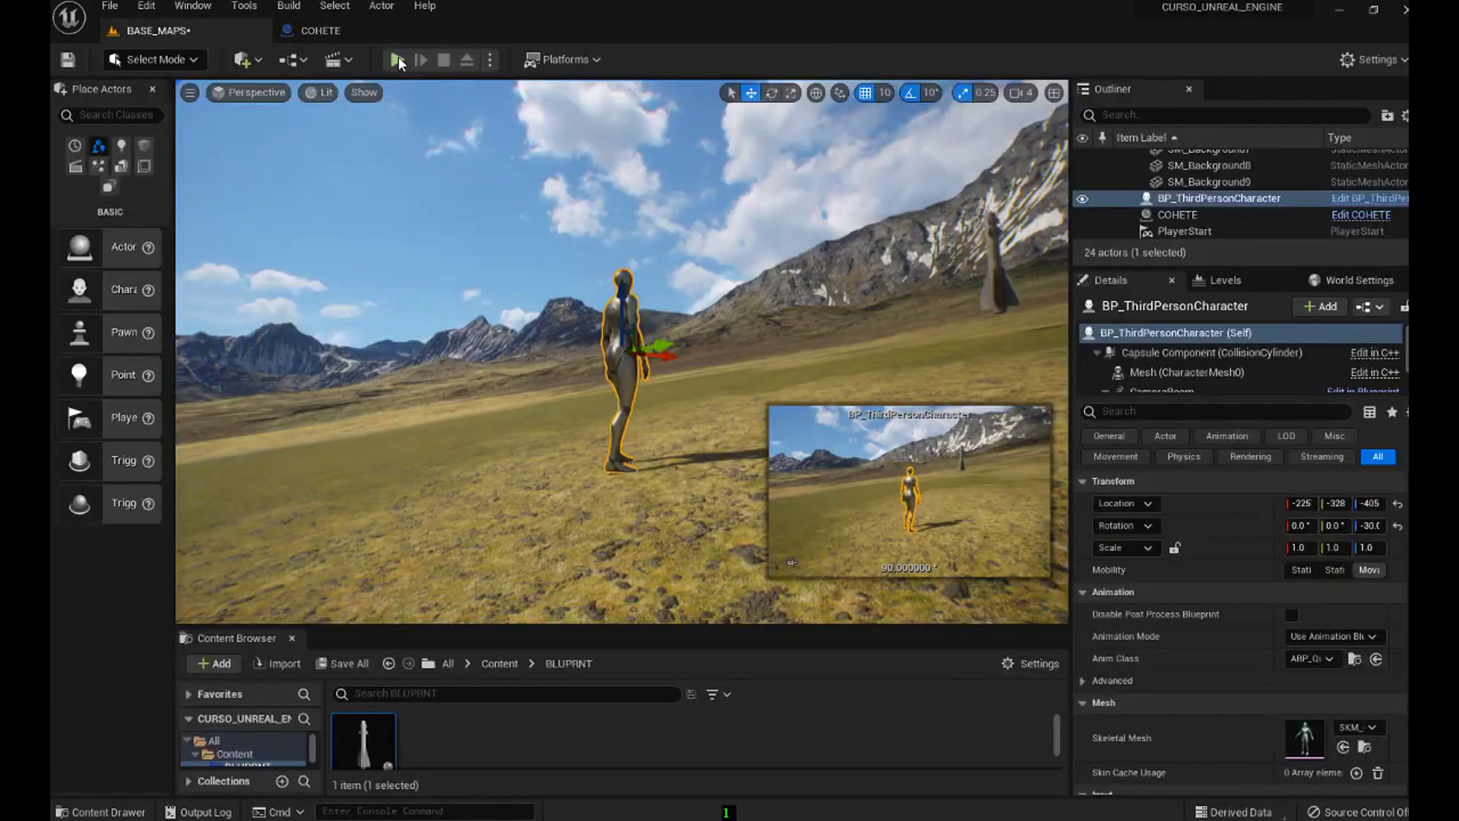
click(337, 665)
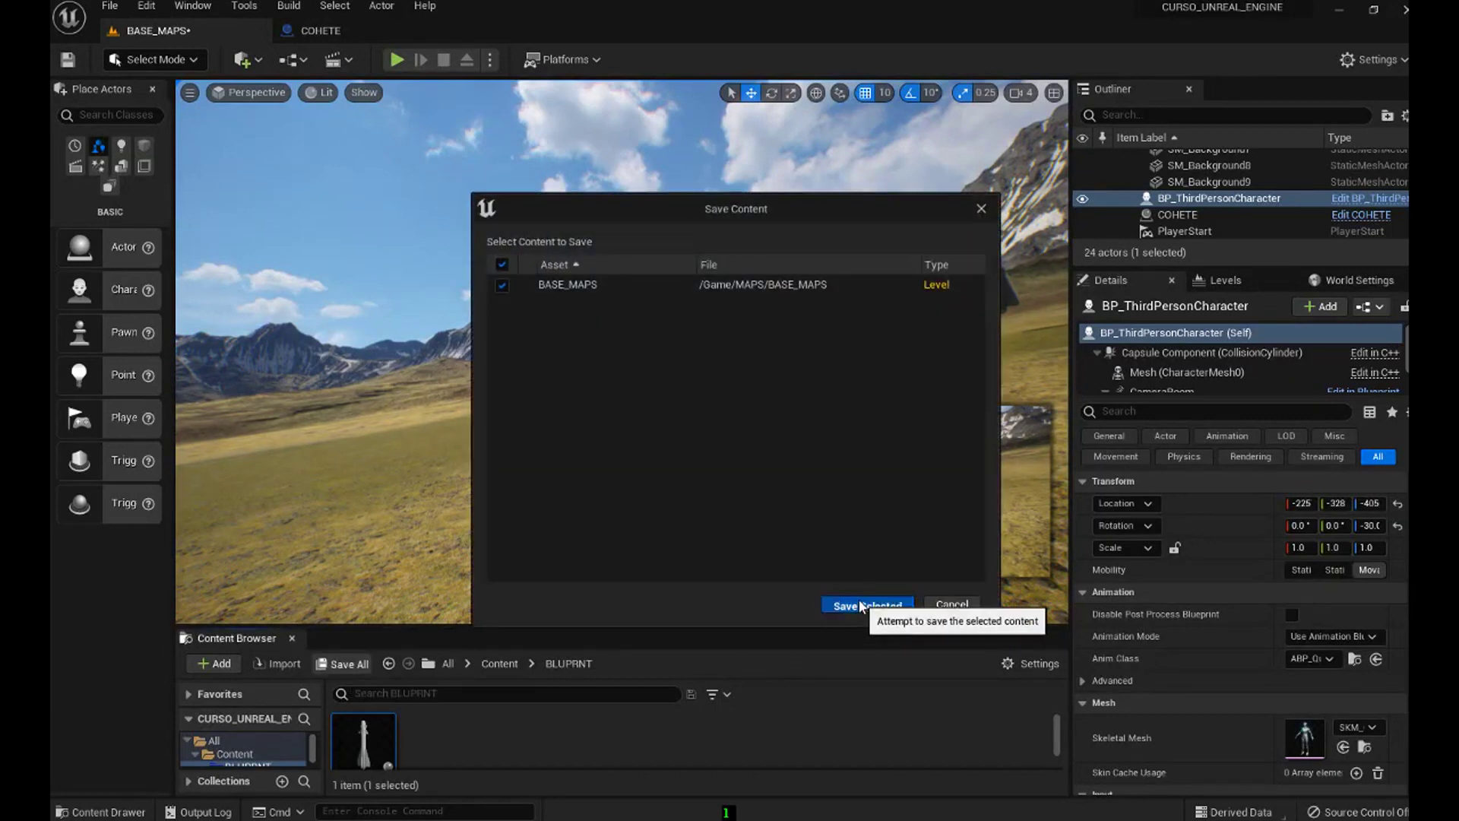
click(862, 606)
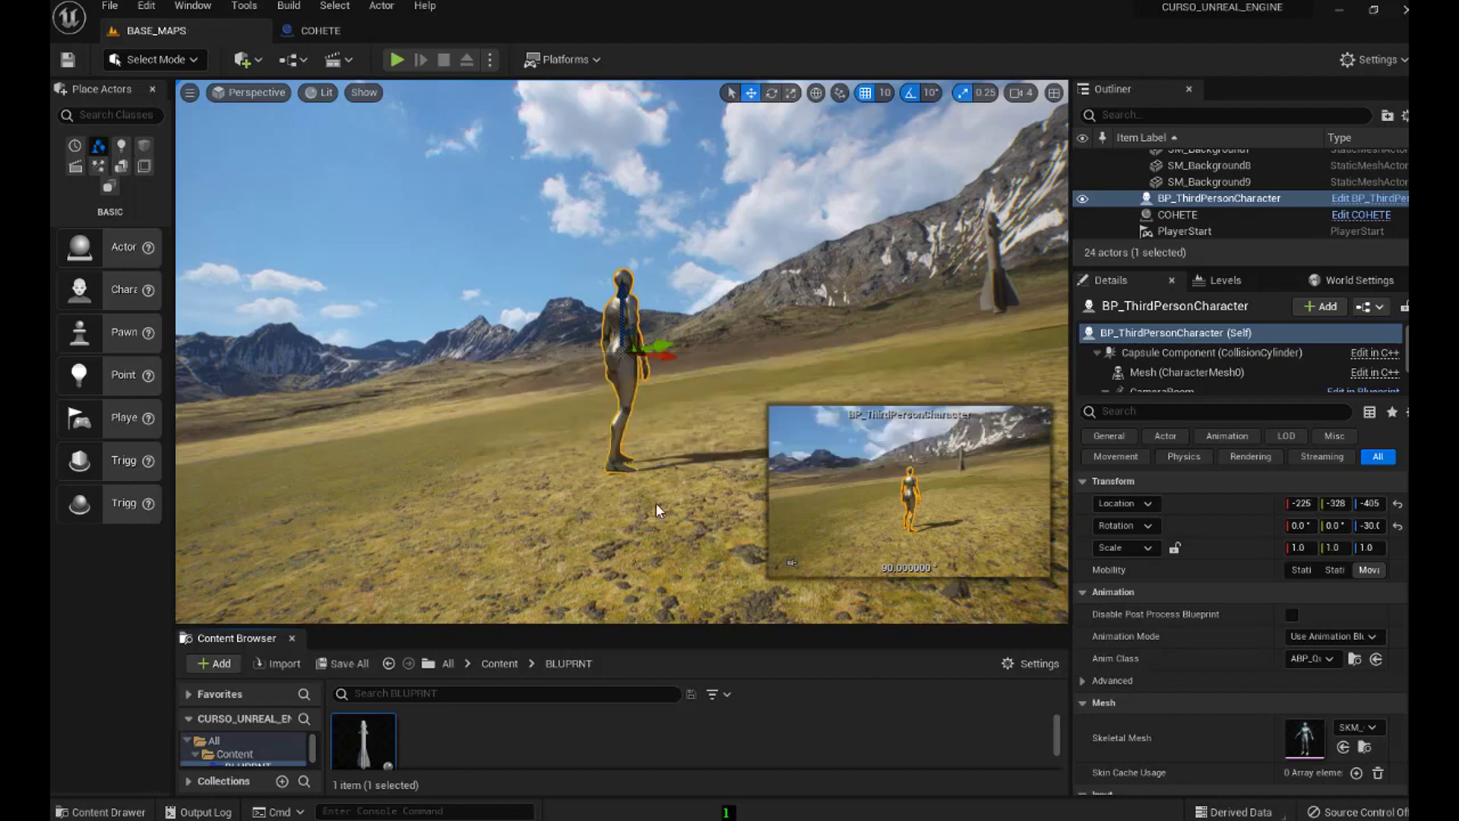
Play-test BASE_MAPS to watch the rocket fly, then stop the session.
click(396, 60)
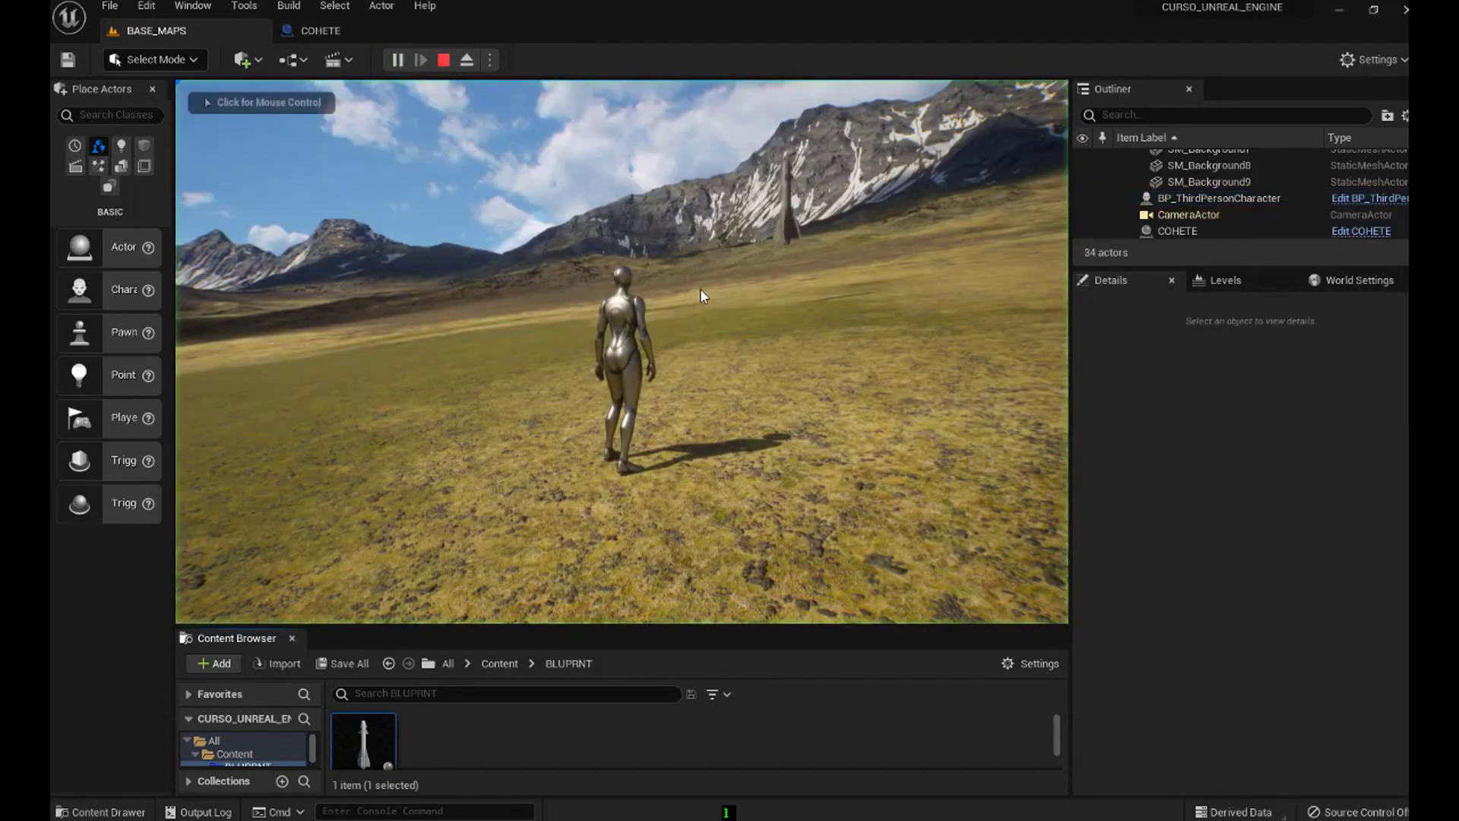
click(746, 383)
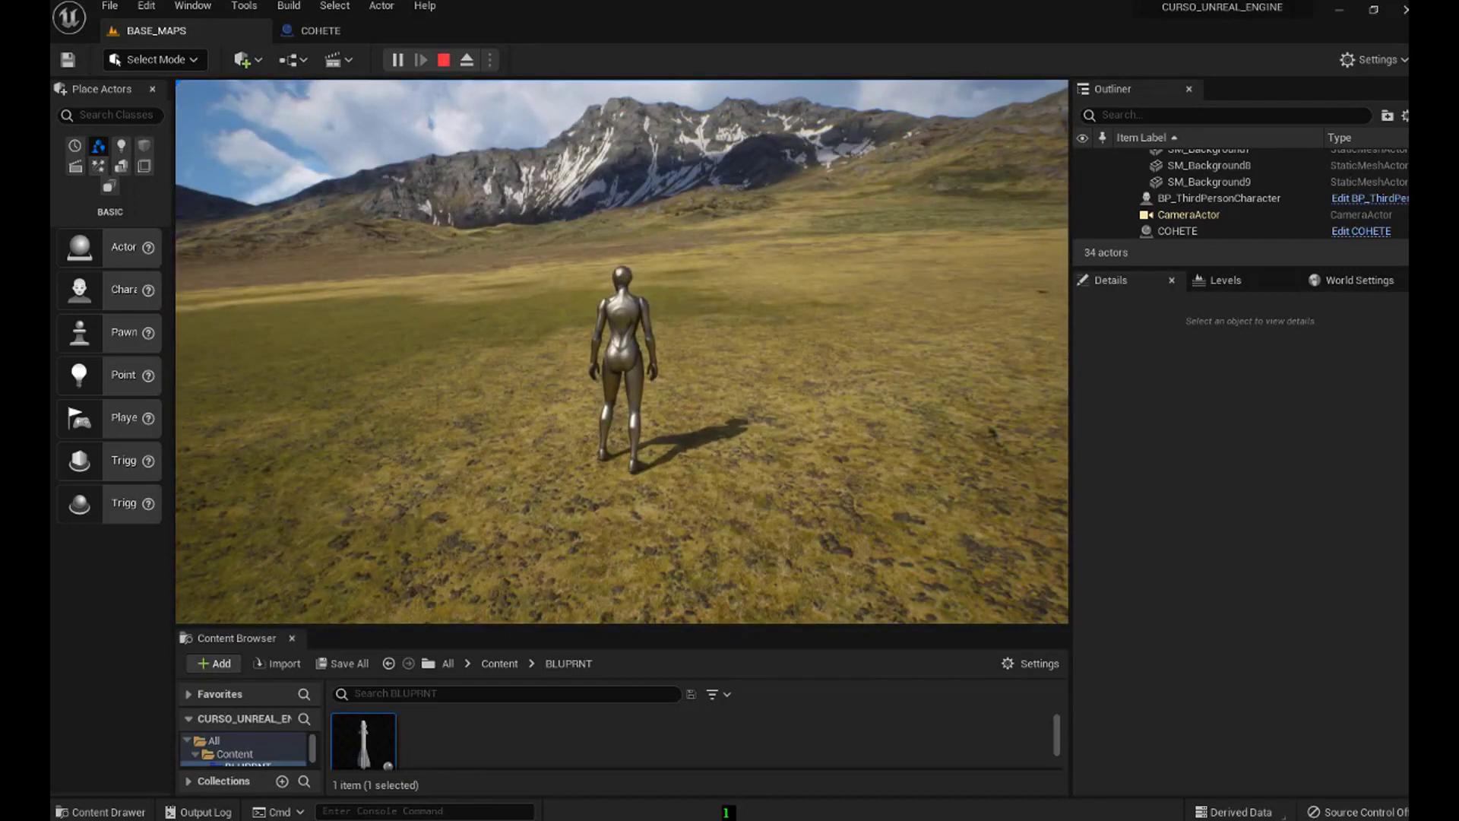
key(Escape)
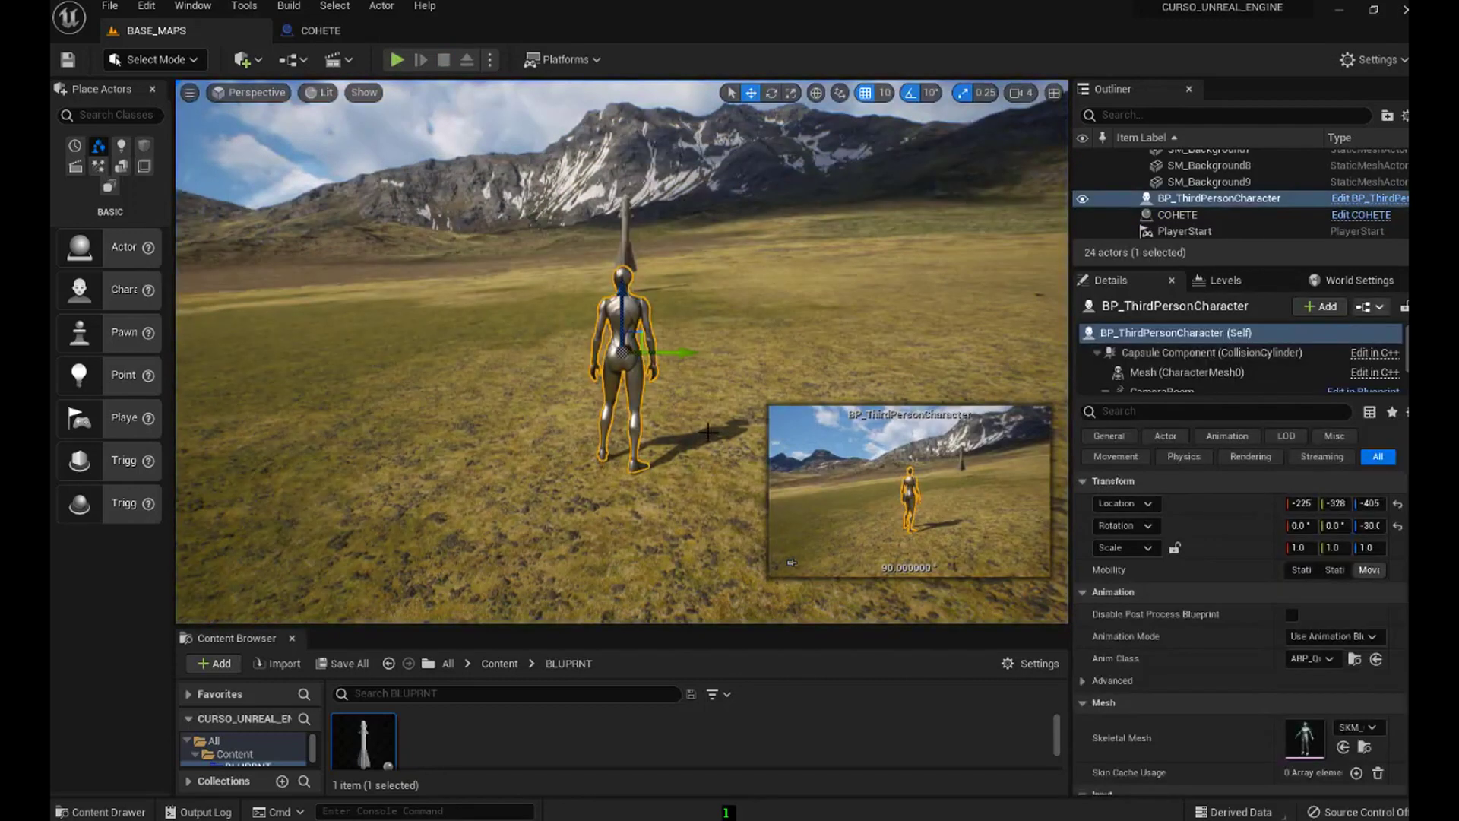
In COHETE, unhook V Pressed and wire Do Once Completed into Add Actor Local Rotation.
click(321, 30)
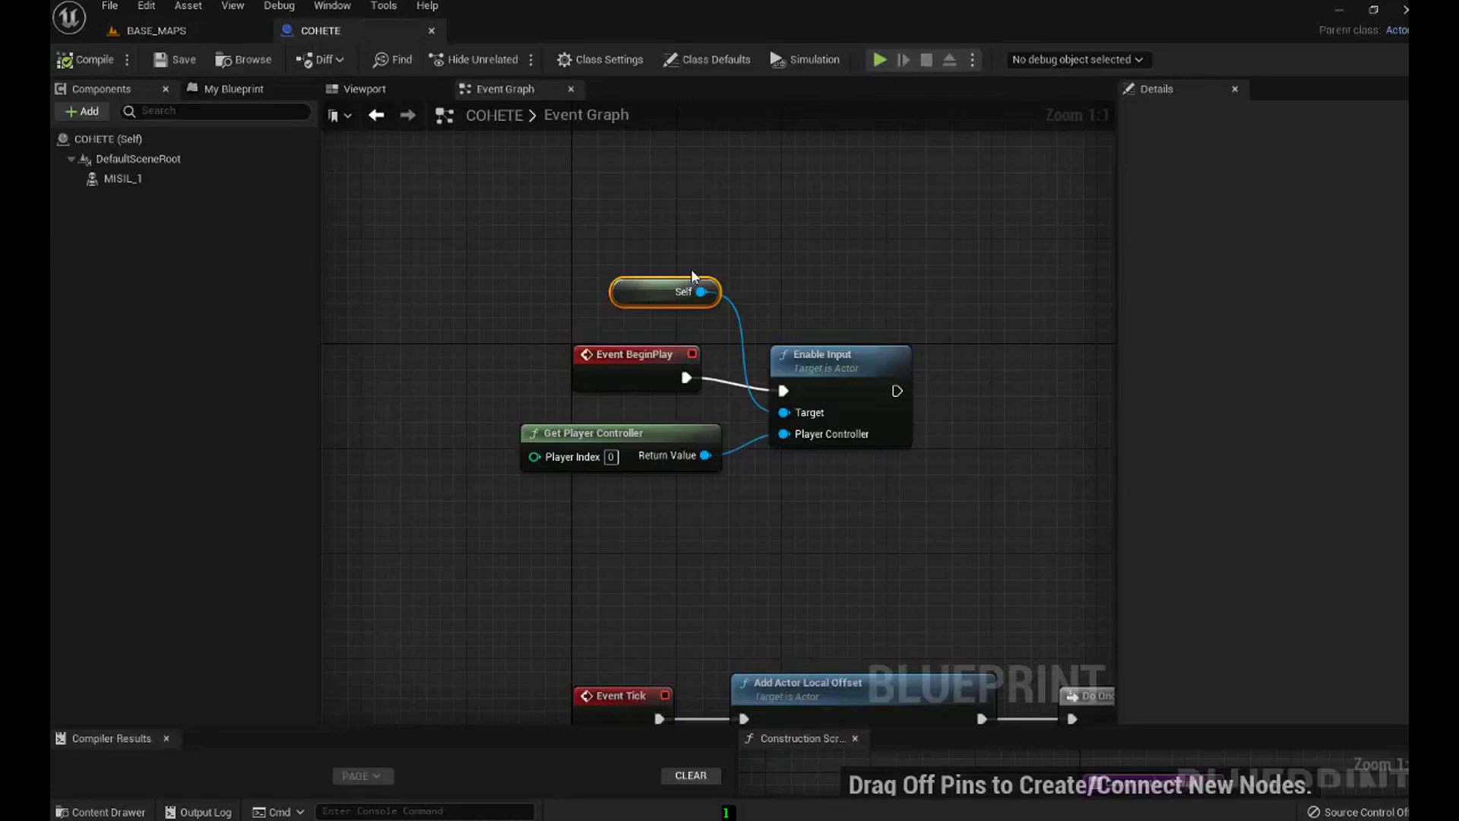
mouse_move(776, 592)
right_down()
mouse_move(705, 410)
mouse_move(722, 477)
mouse_move(502, 123)
right_up()
right_drag(736, 668, 762, 621)
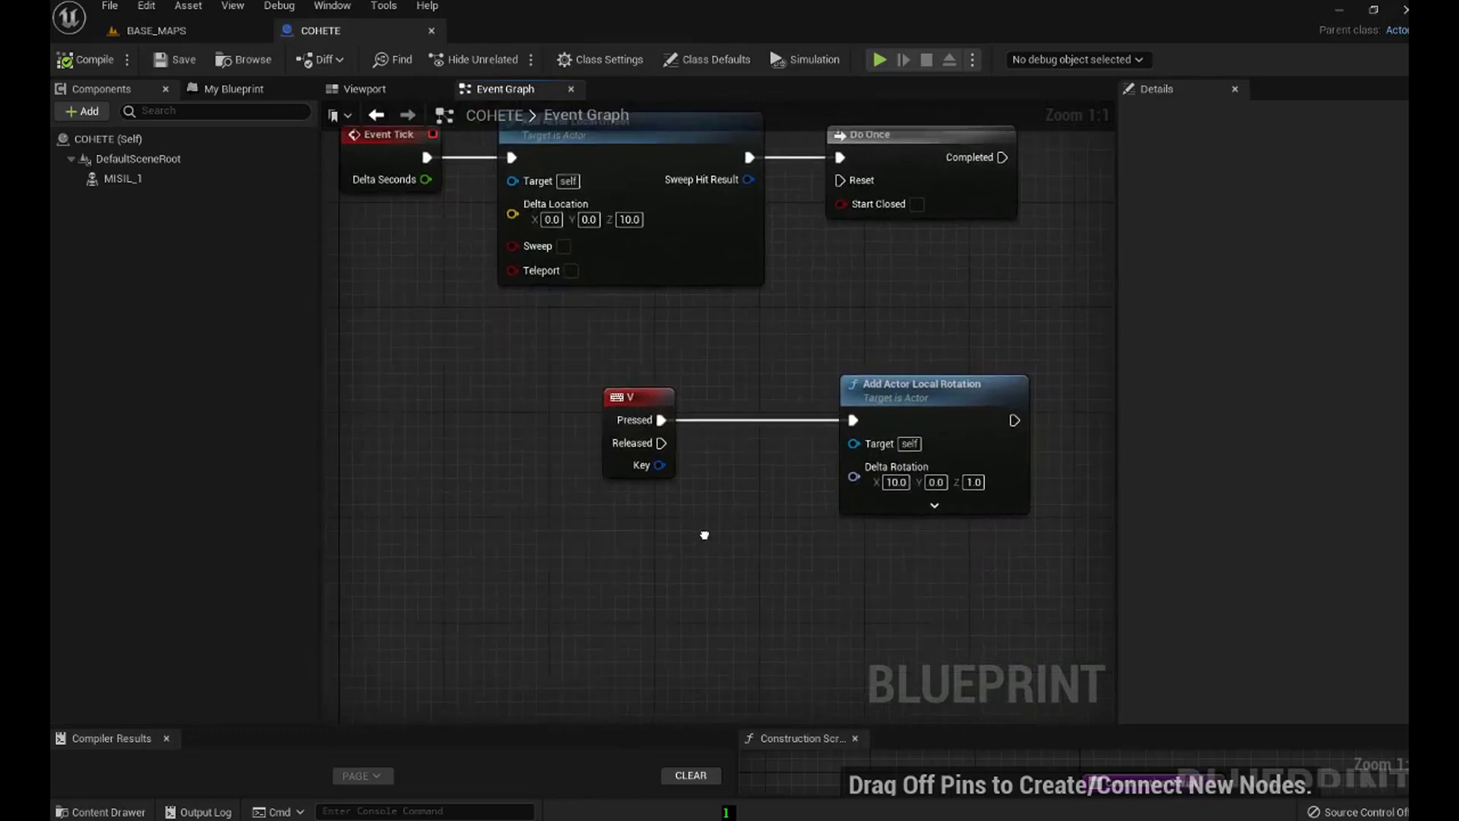
right_click(677, 668)
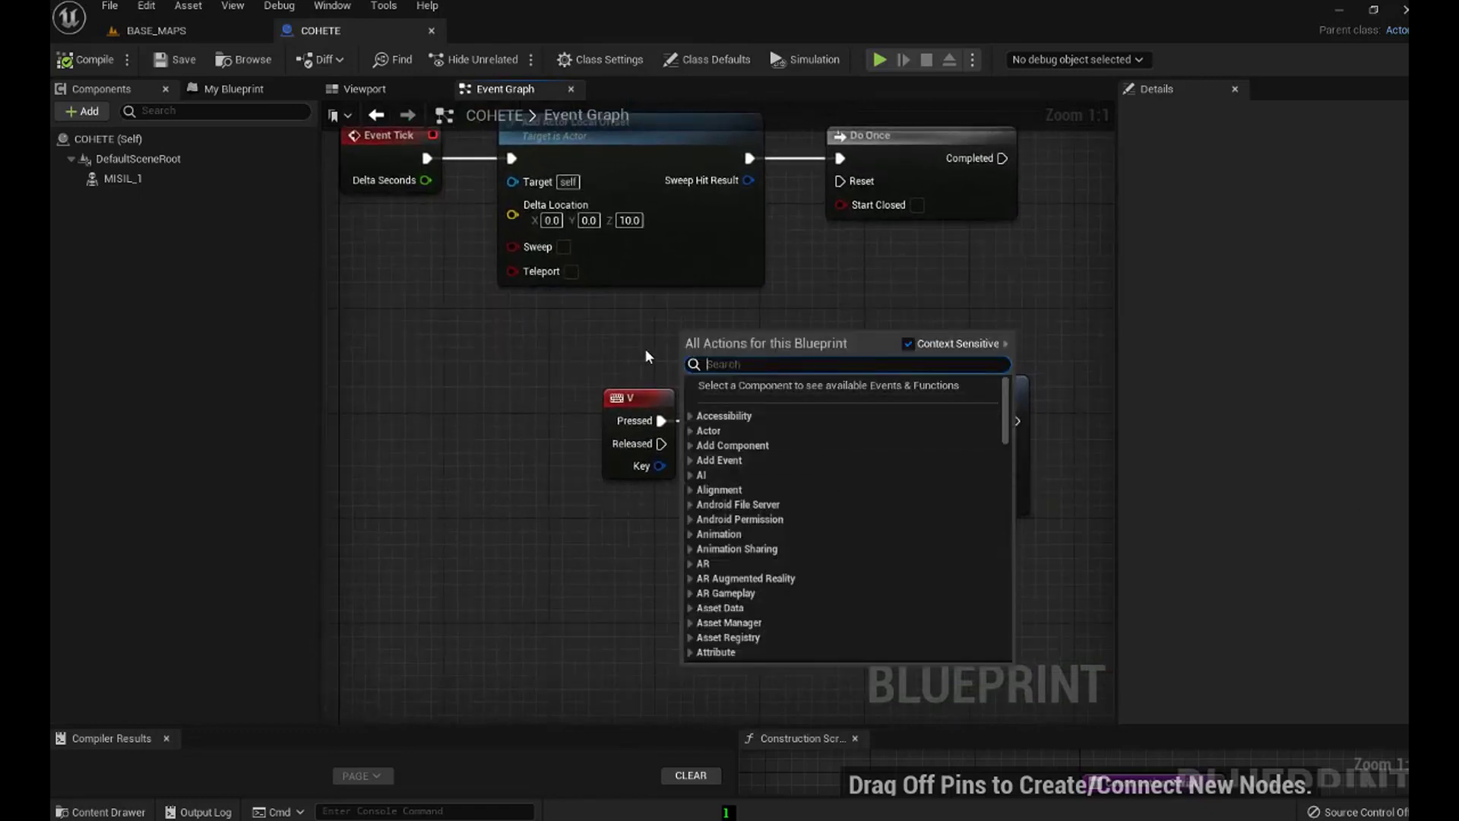
right_drag(645, 349, 575, 398)
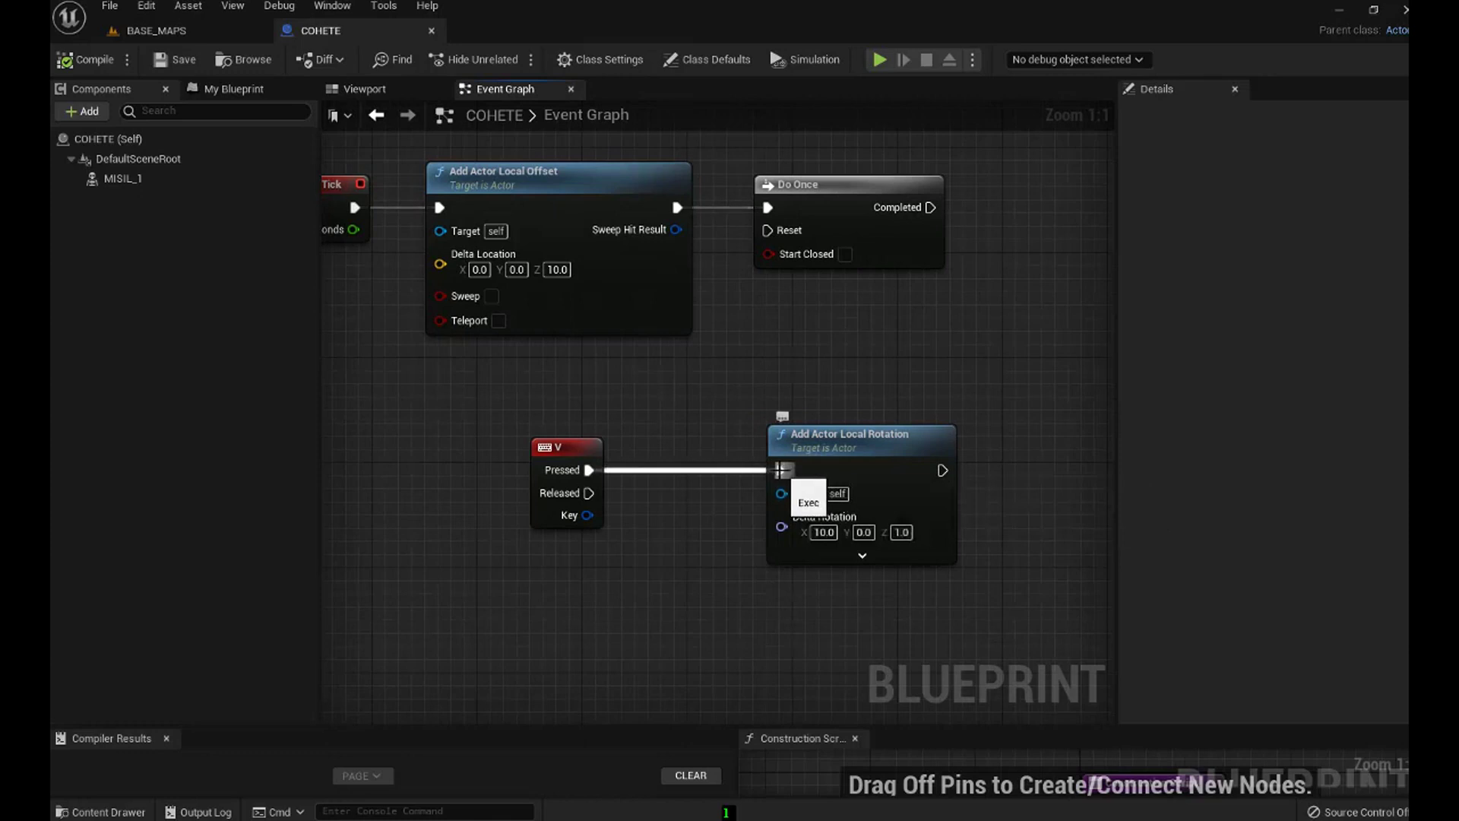
alt+click(783, 470)
mouse_move(851, 435)
mouse_down()
mouse_move(942, 351)
mouse_move(1060, 153)
mouse_up()
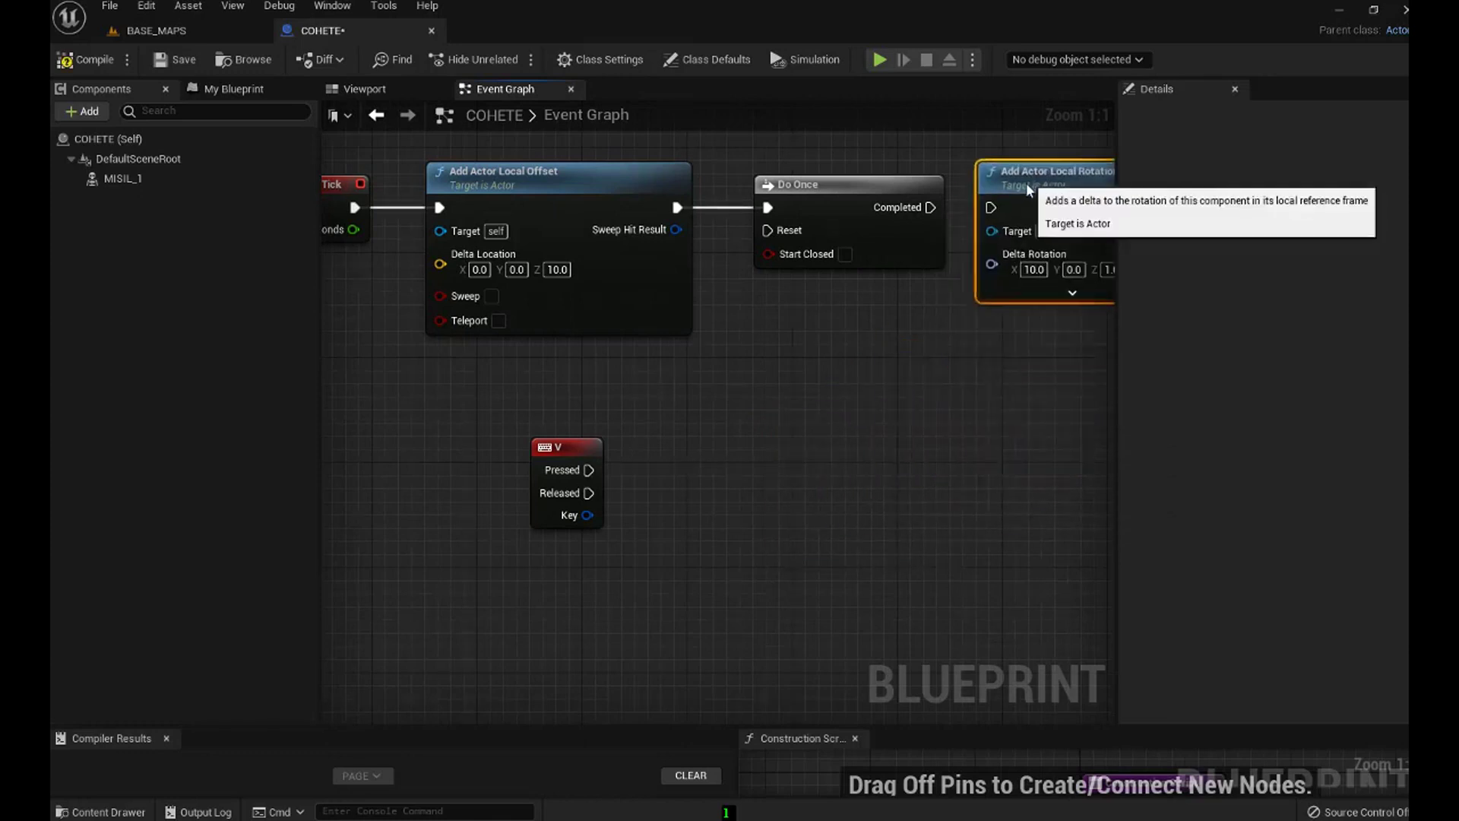
drag(930, 207, 992, 209)
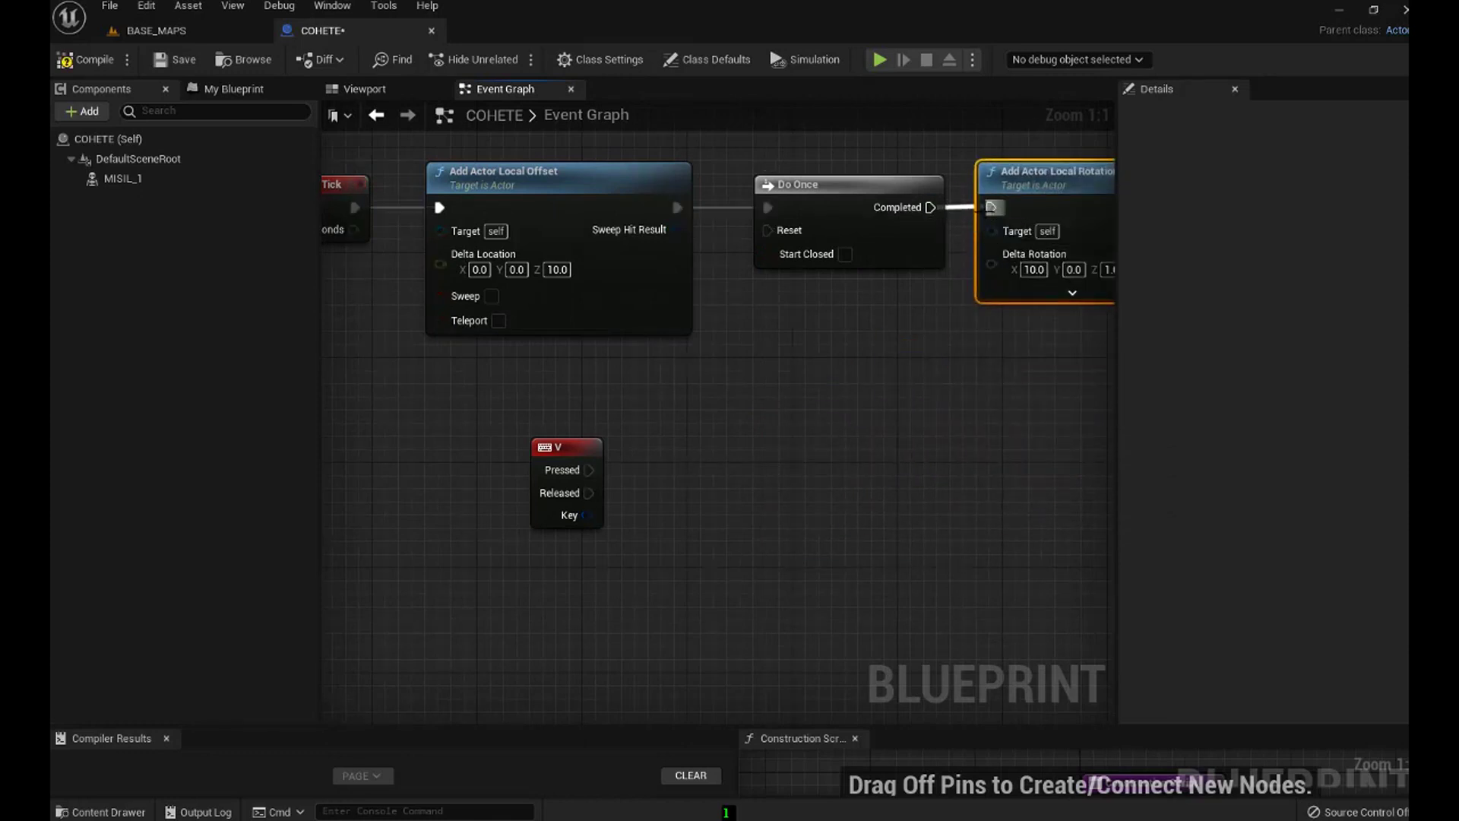
right_drag(895, 322, 664, 433)
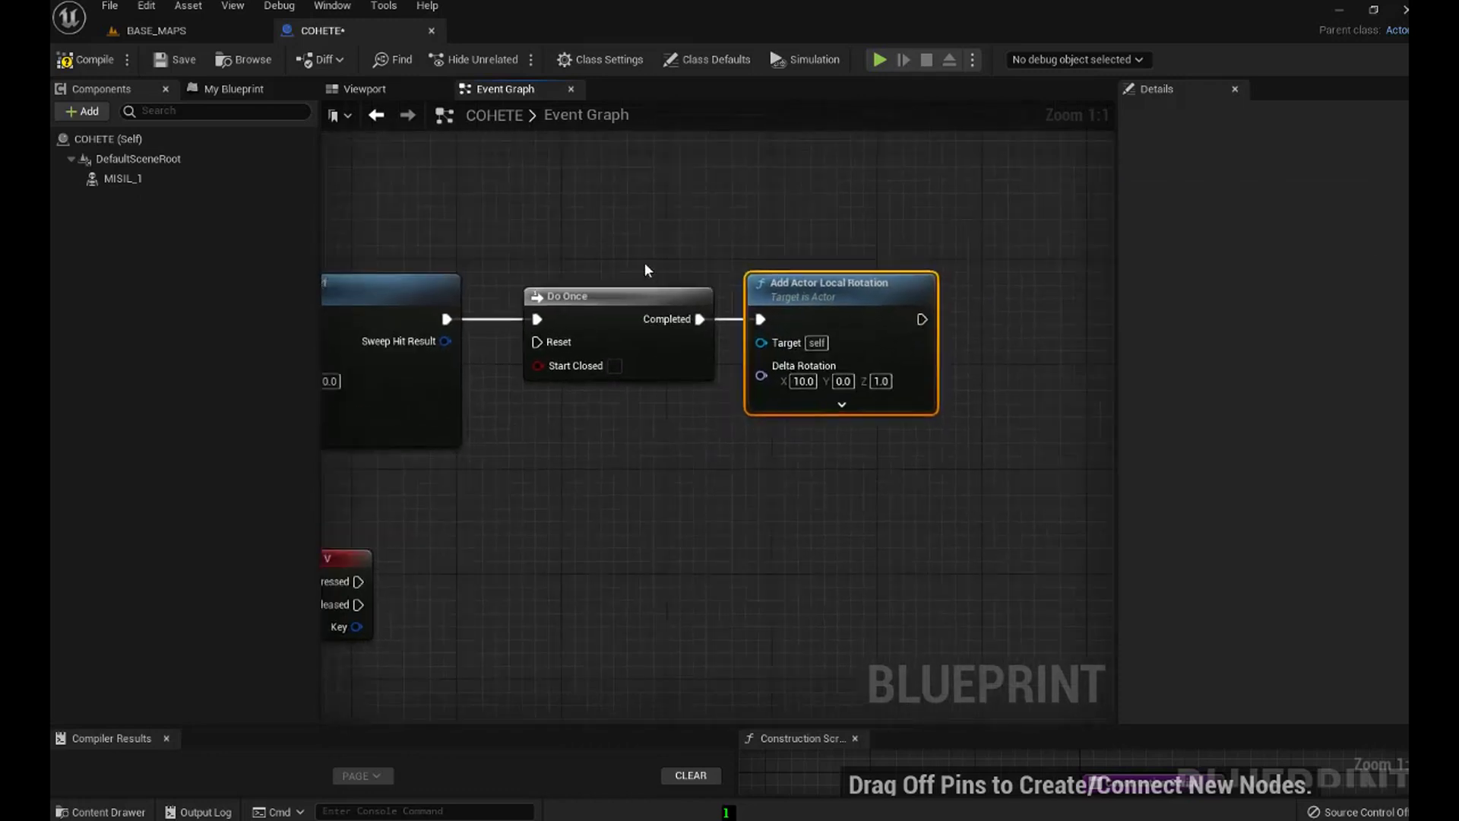
drag(627, 309, 587, 308)
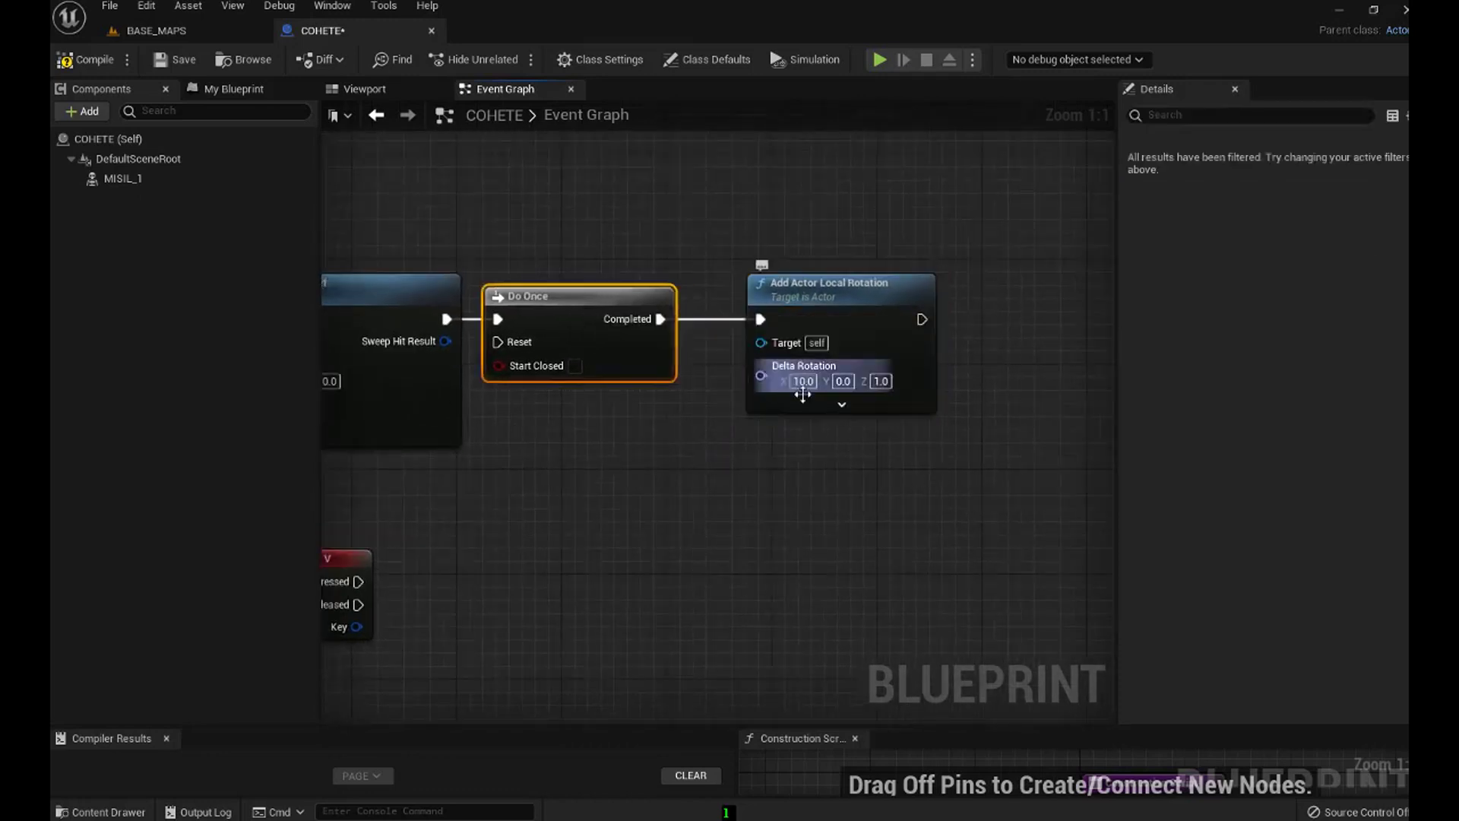
Set Add Actor Local Rotation's Delta Rotation to X 35 and Z 0.
click(804, 382)
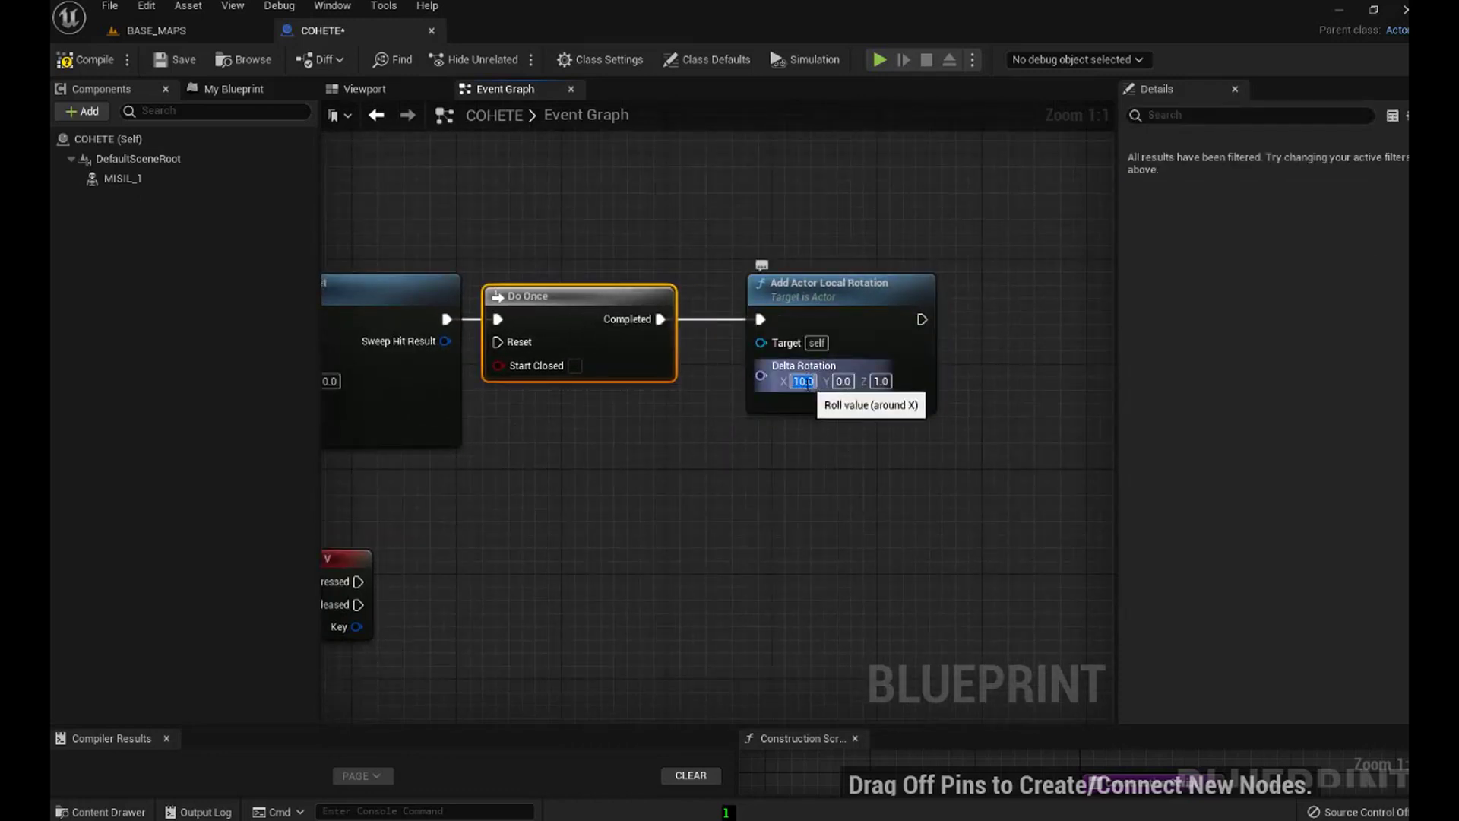
text(35)
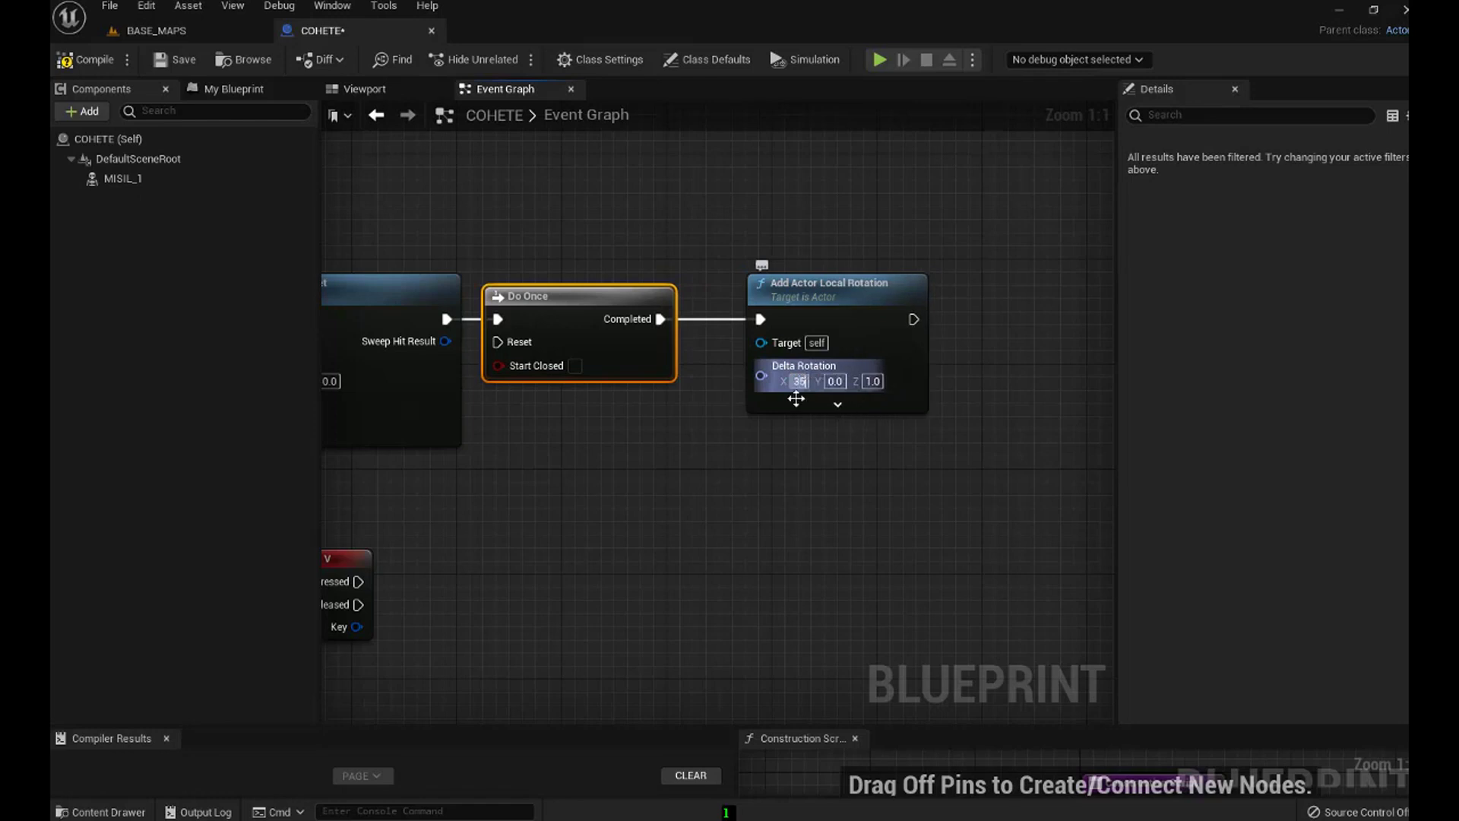
key(Return)
click(763, 436)
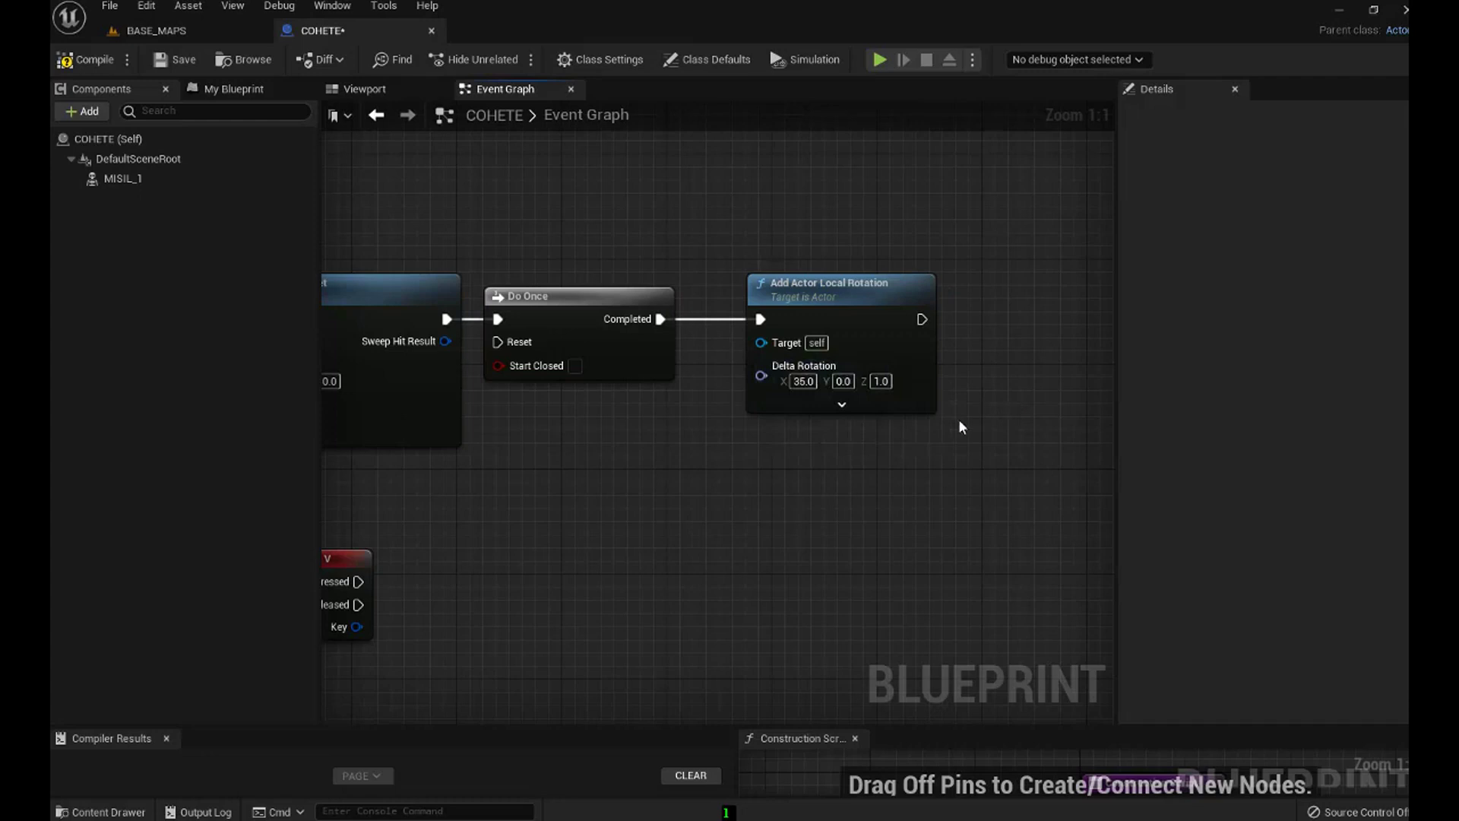
scroll(564, 495, down, 2)
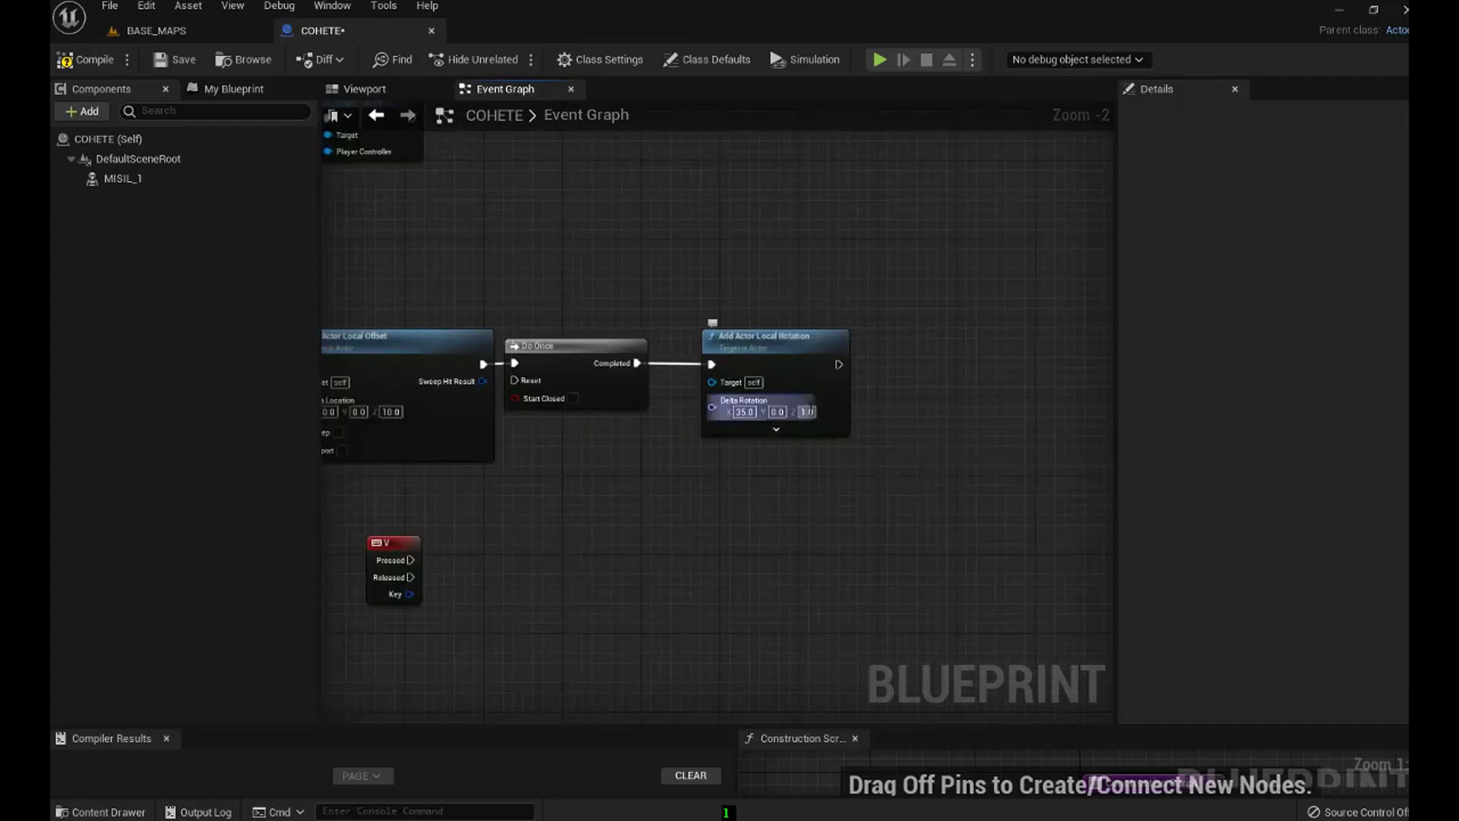
click(808, 411)
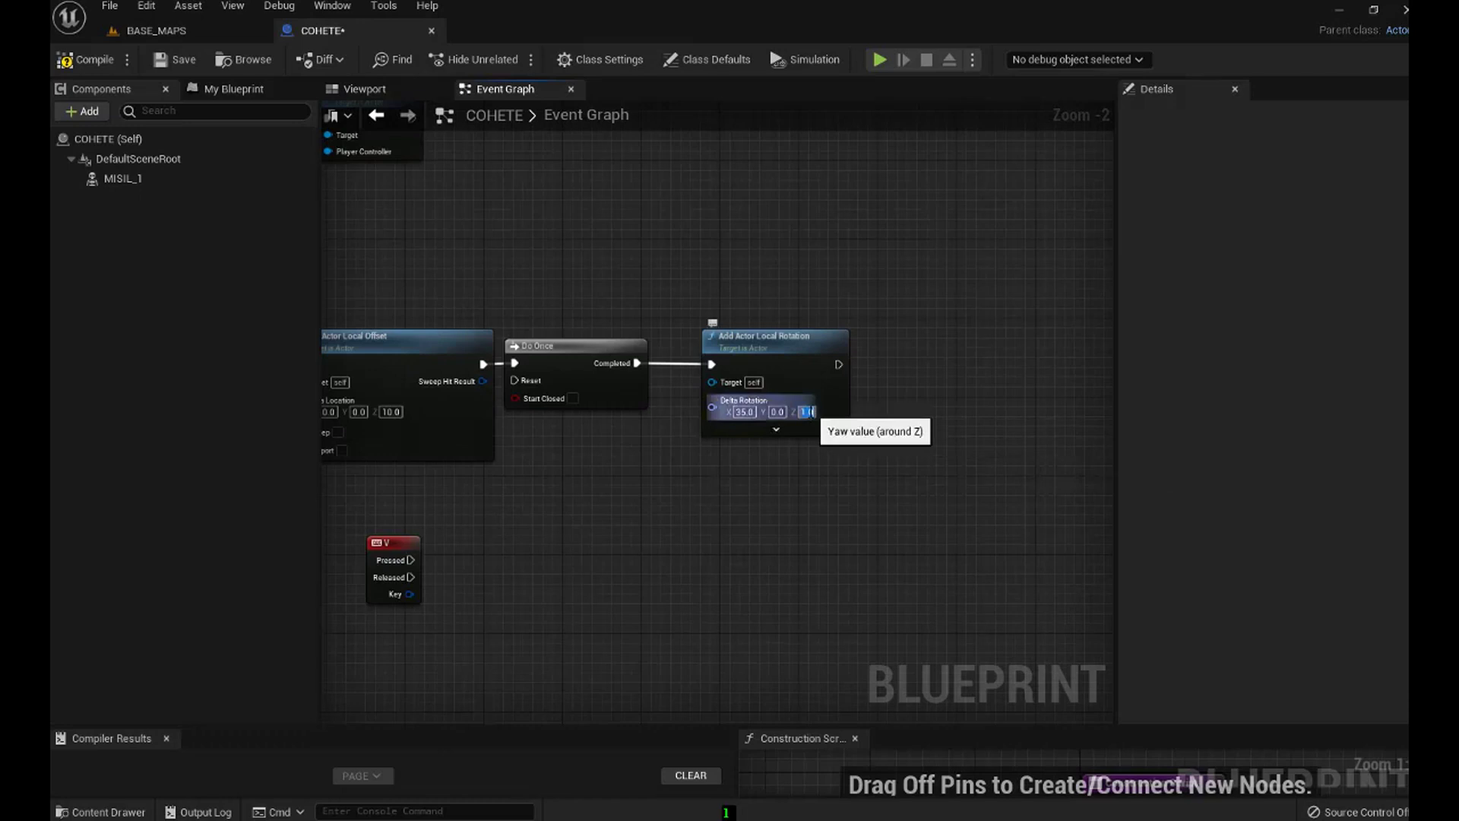
text(0)
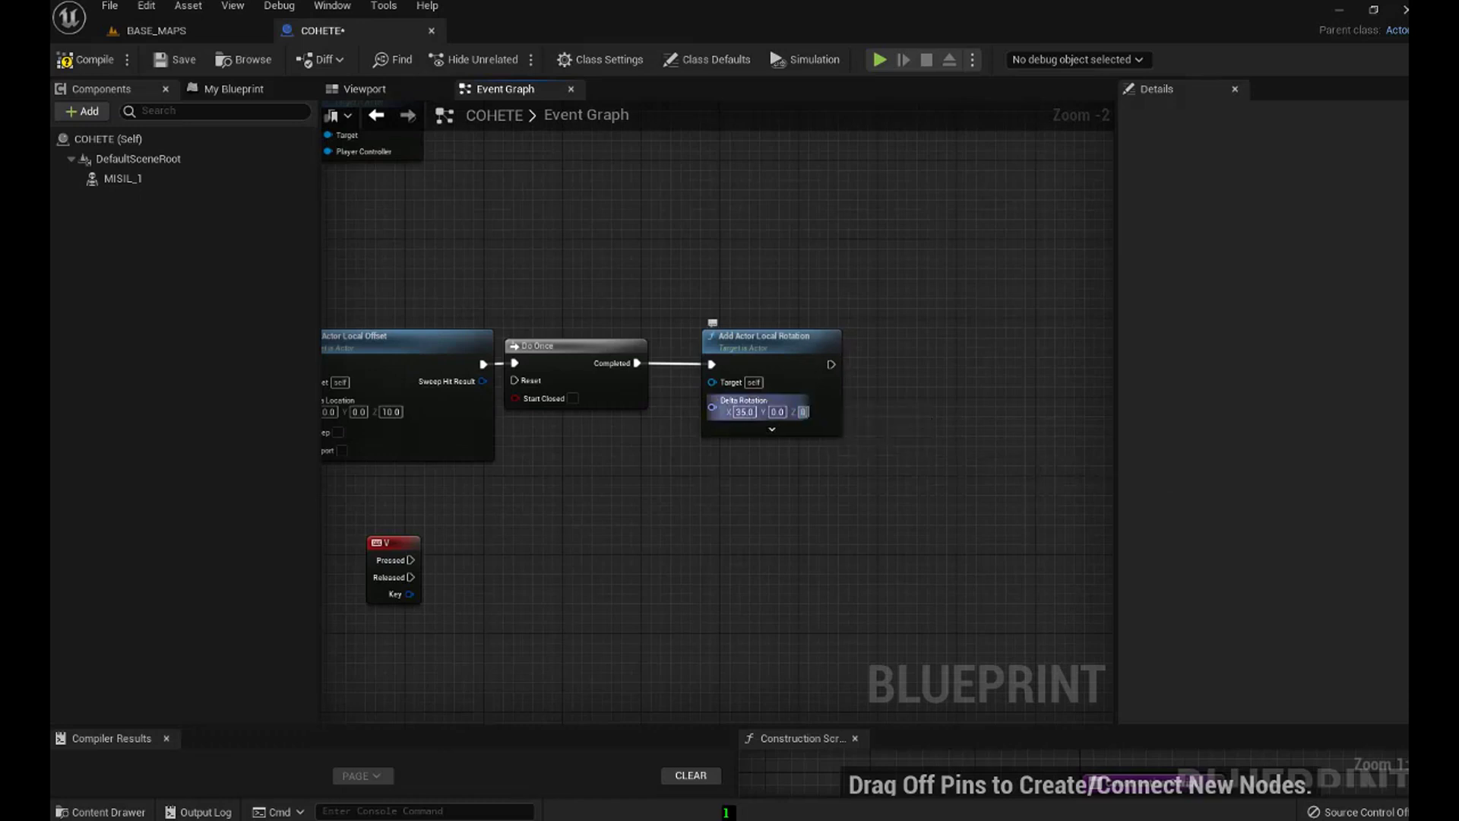
click(808, 497)
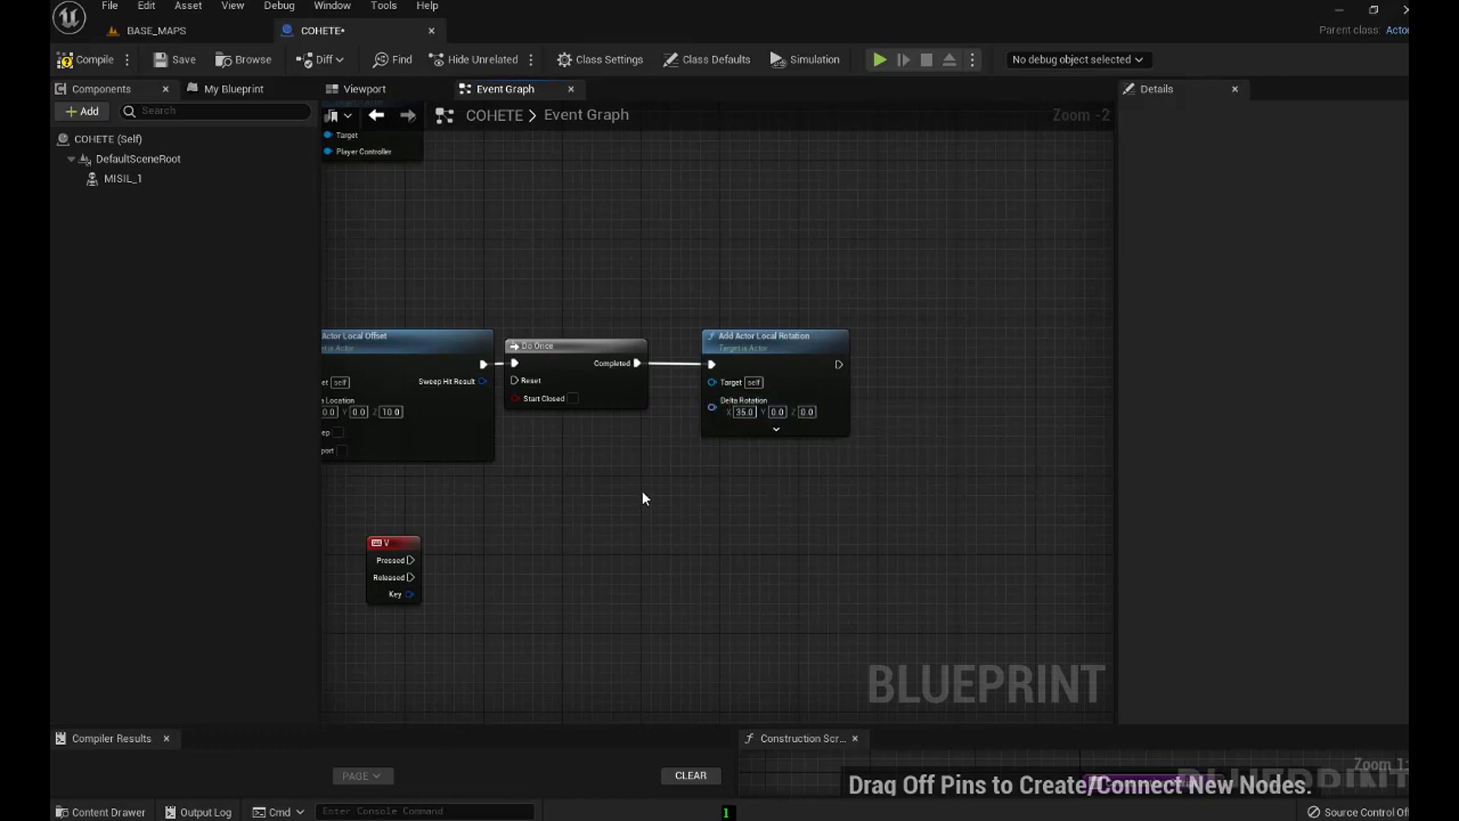
right_drag(643, 497, 792, 469)
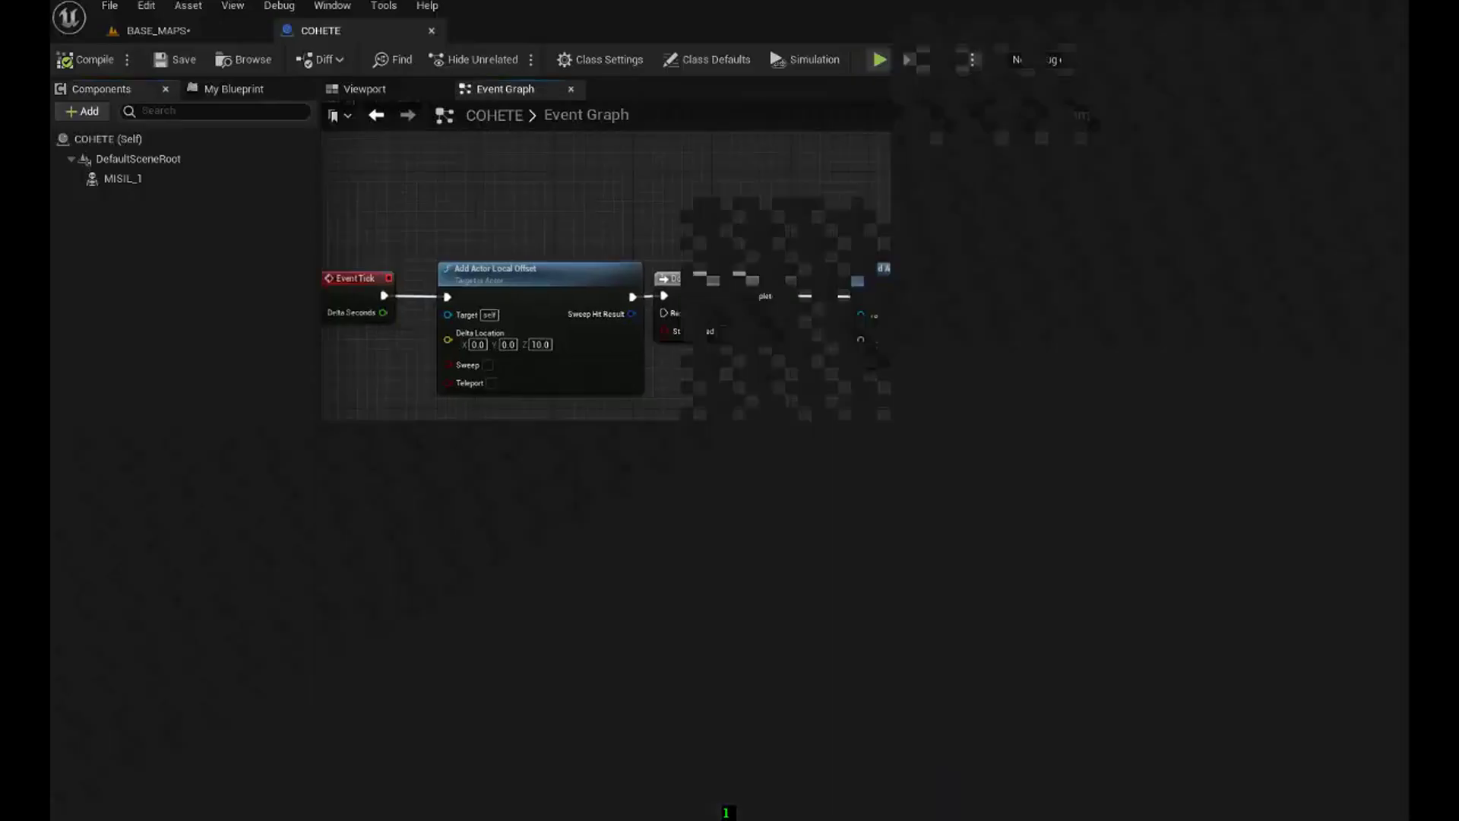
mouse_move(957, 545)
right_down()
mouse_move(940, 543)
mouse_move(960, 523)
right_up()
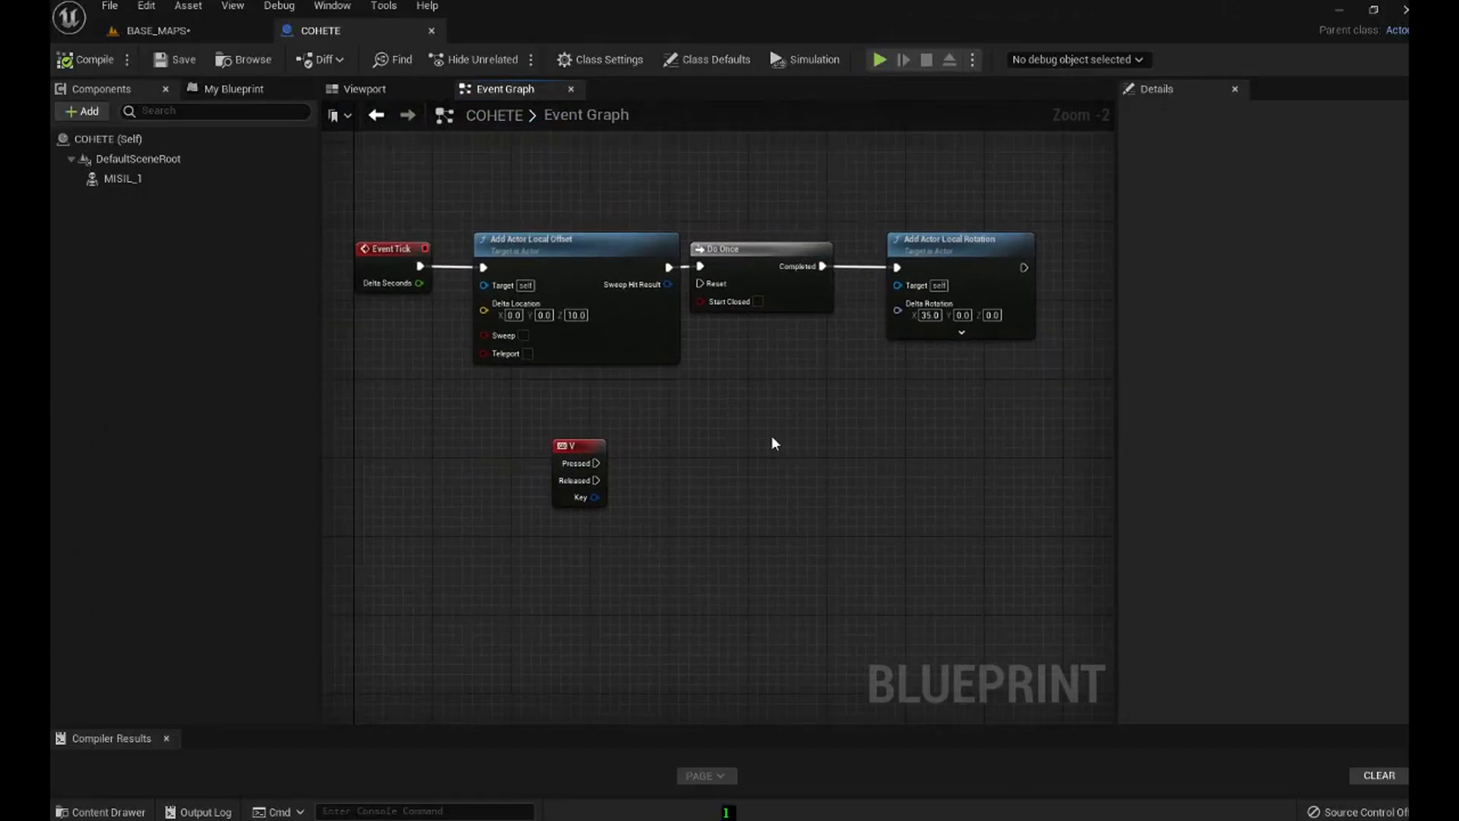
scroll(808, 443, down, 1)
scroll(810, 449, down, 1)
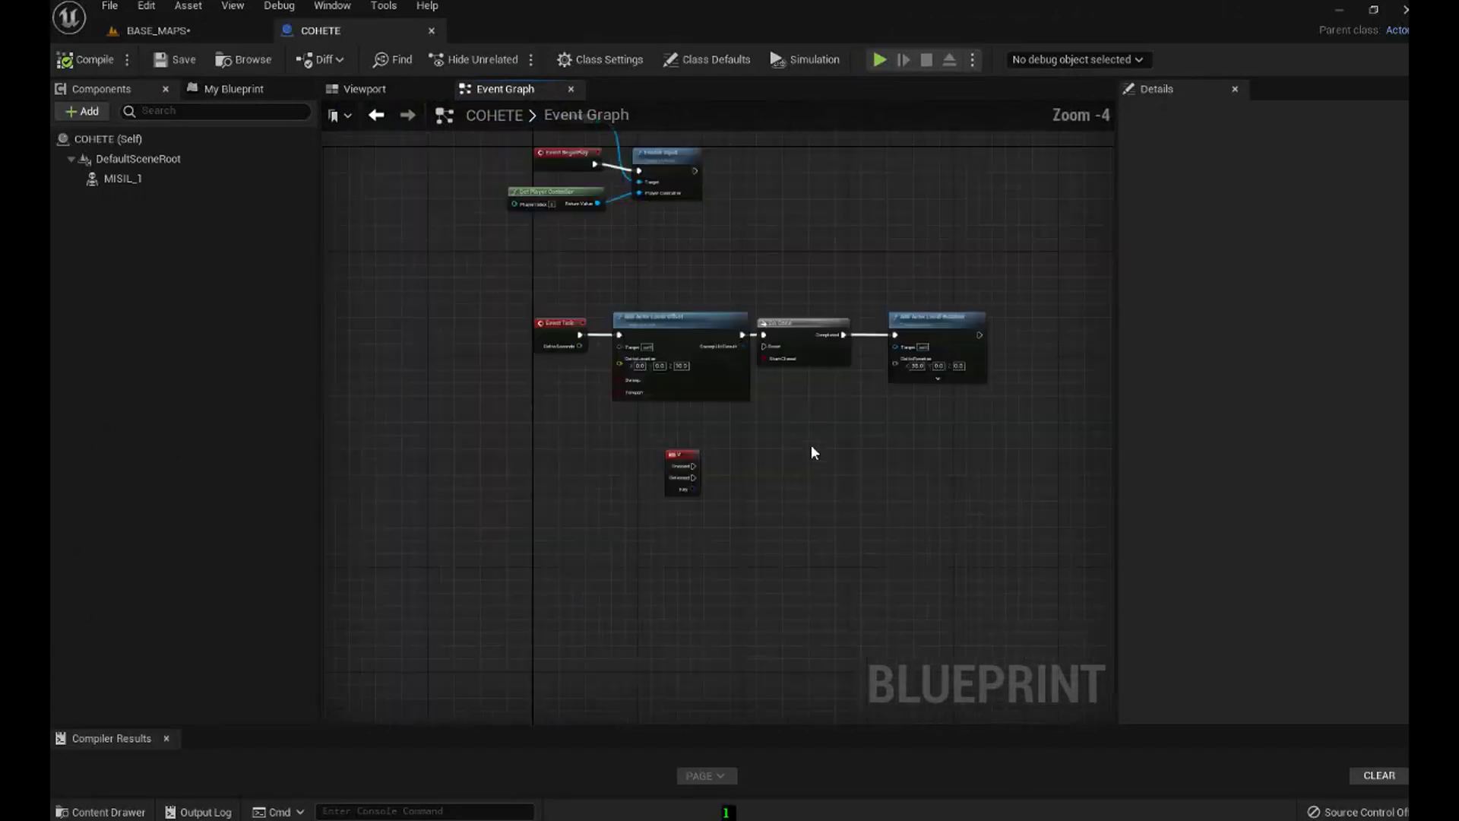
scroll(819, 446, down, 1)
scroll(818, 445, down, 1)
right_drag(800, 489, 809, 455)
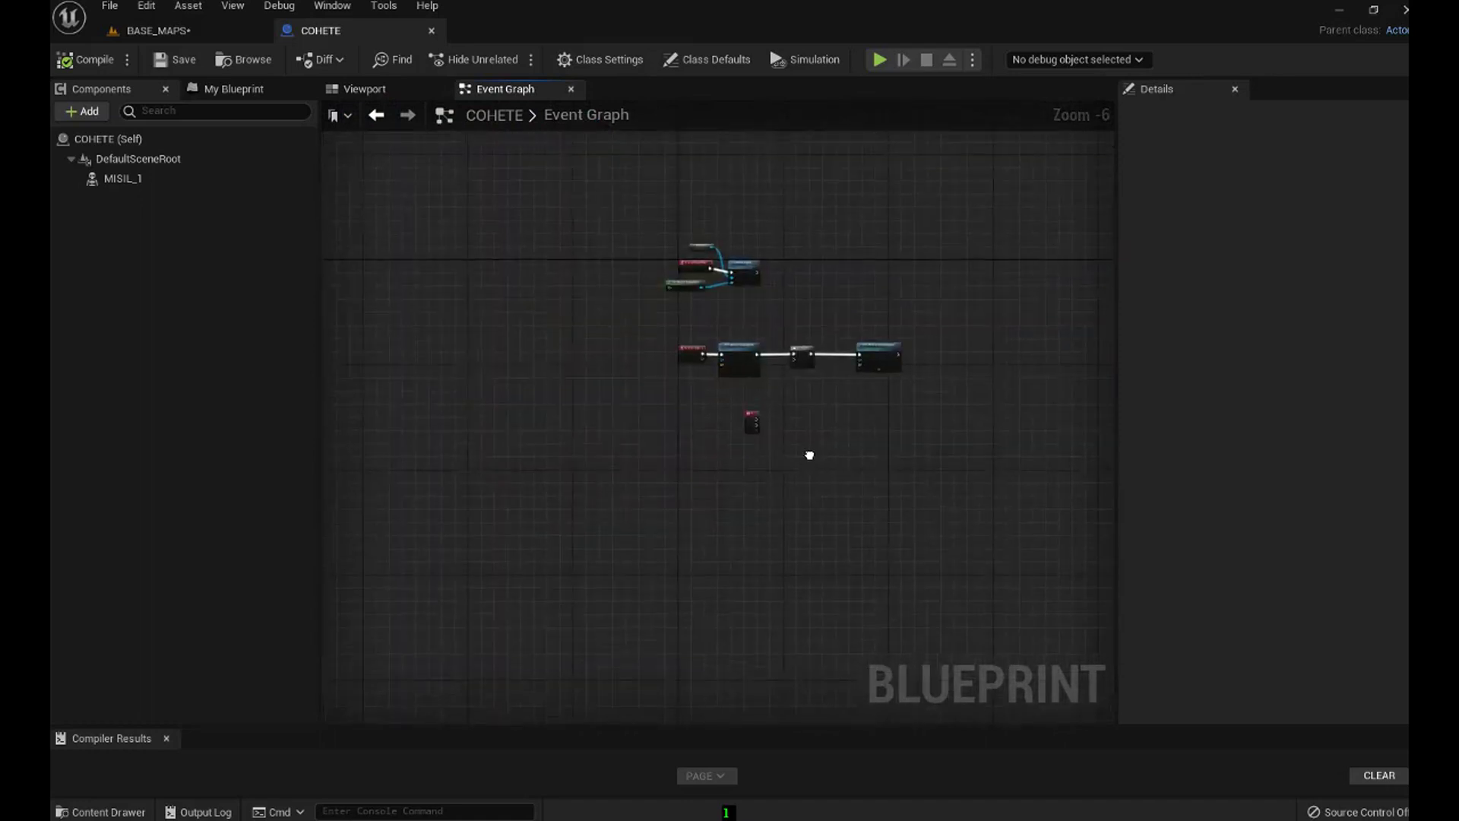
scroll(810, 450, up, 3)
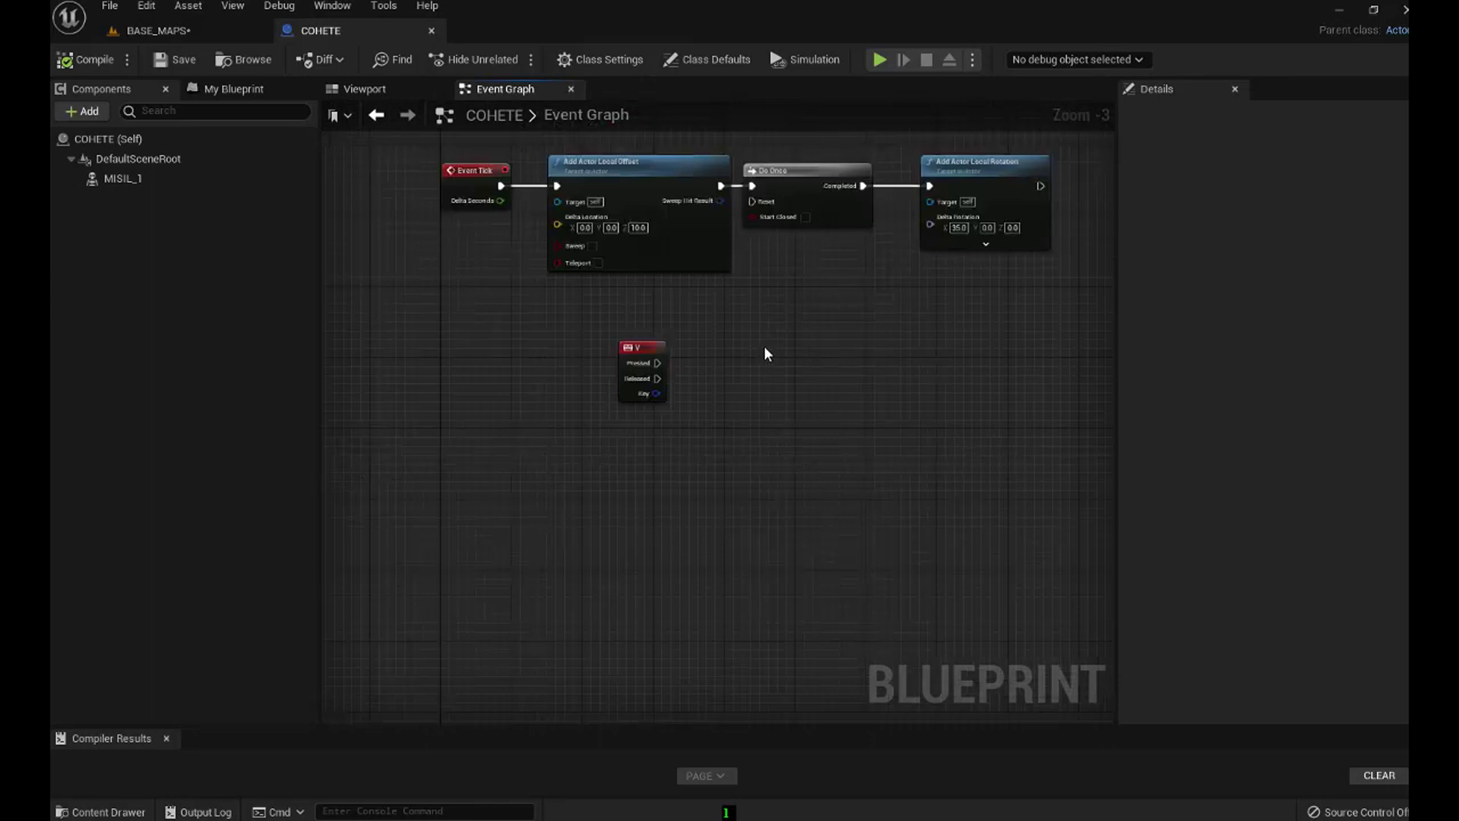
scroll(815, 342, down, 1)
scroll(815, 342, down, 1)
right_drag(815, 342, 783, 468)
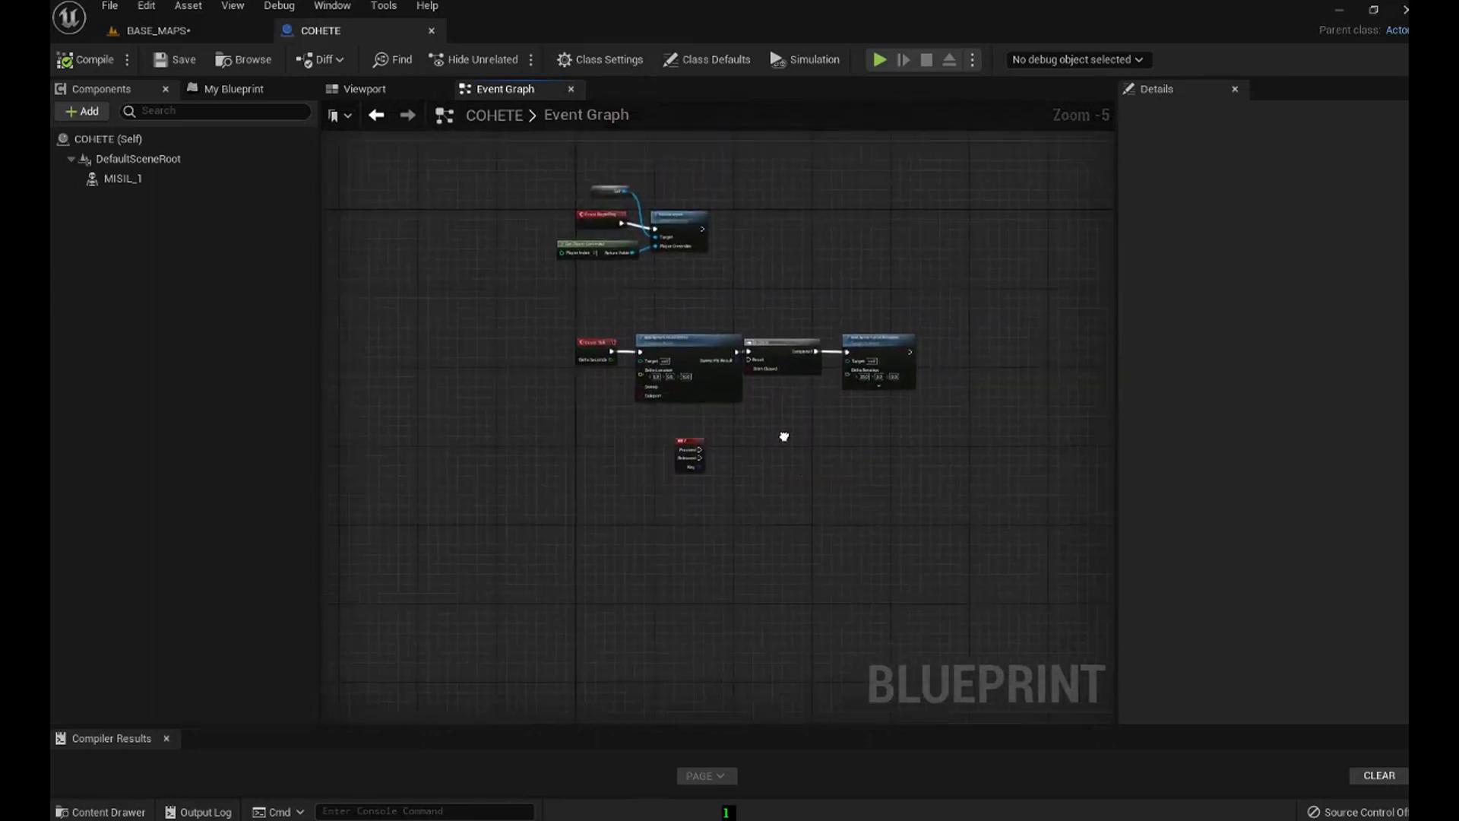